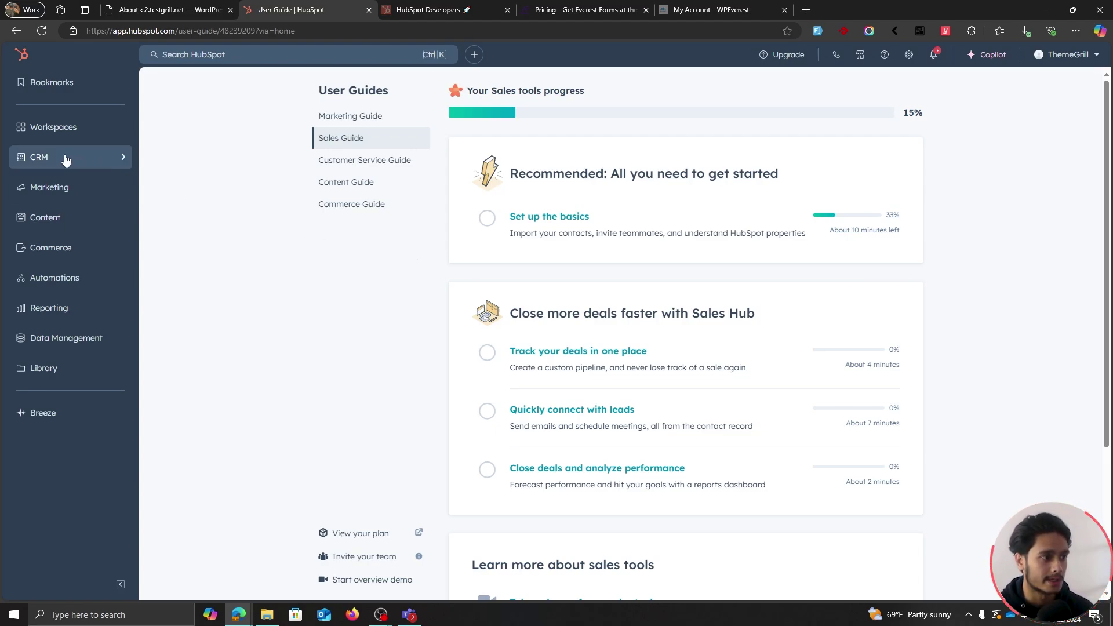
Create and save a contact-based static list in the CRM named "List 1" with the description "ageg".
mouse_move(65, 160)
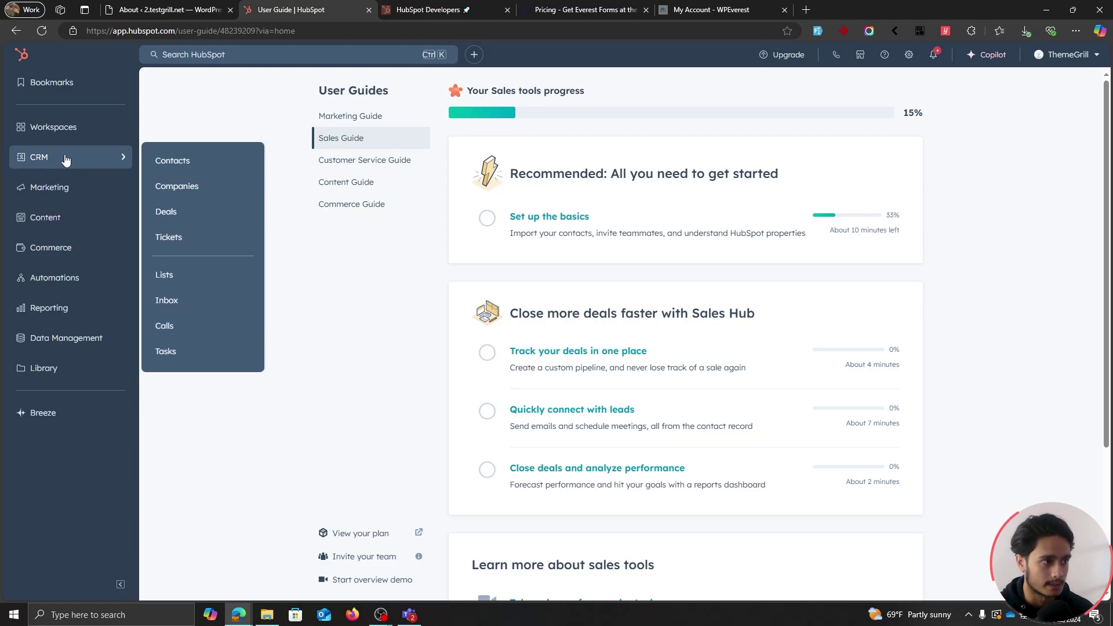
left_click(189, 280)
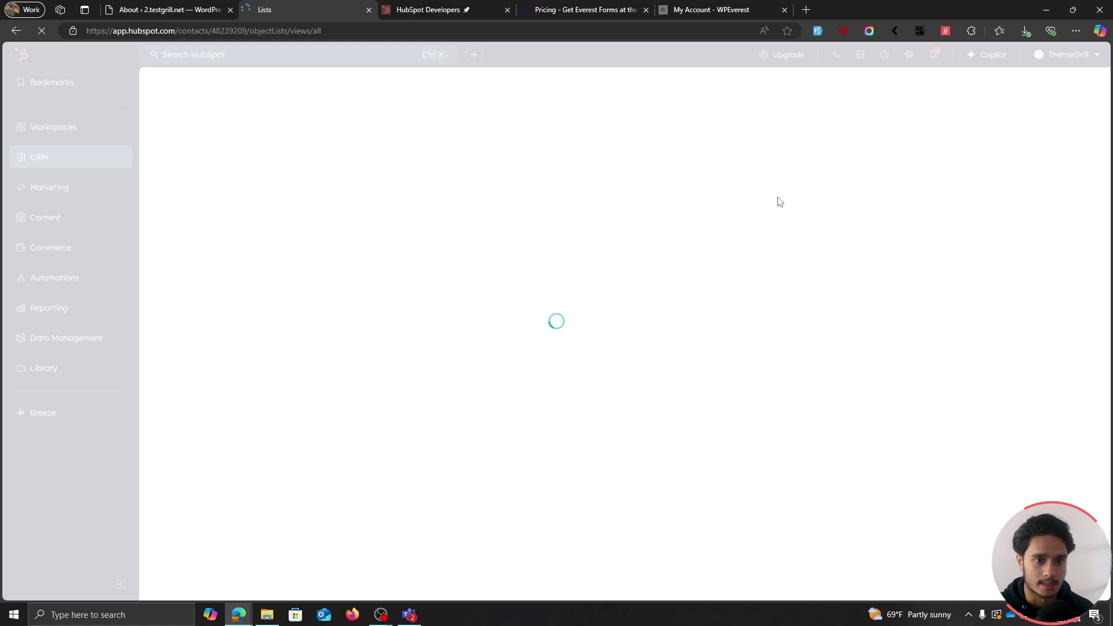
left_click(1057, 99)
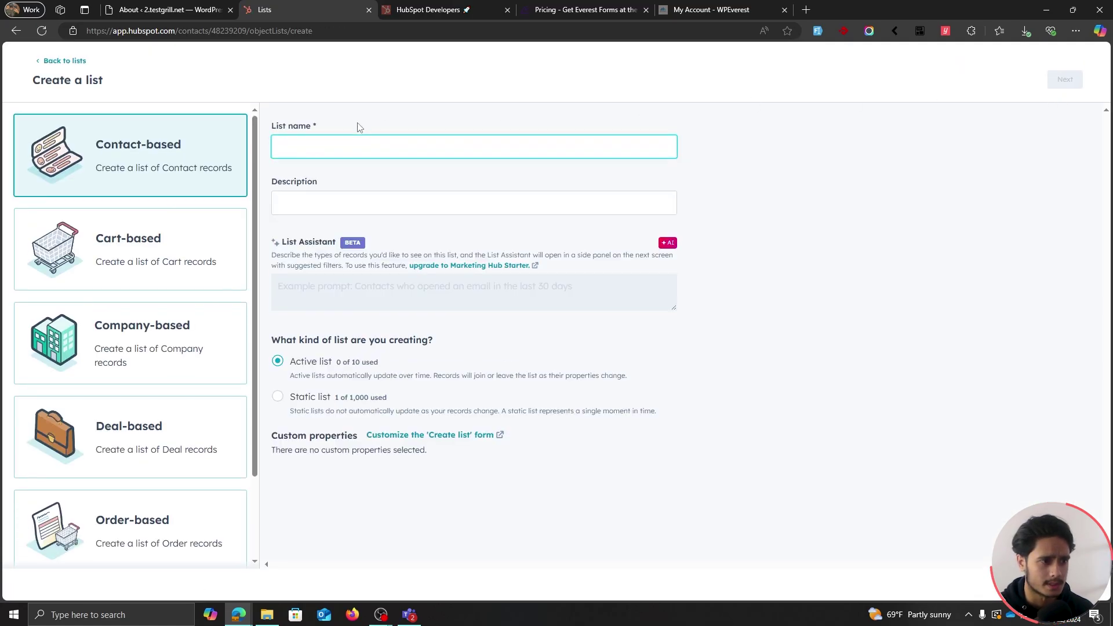
type("List 1")
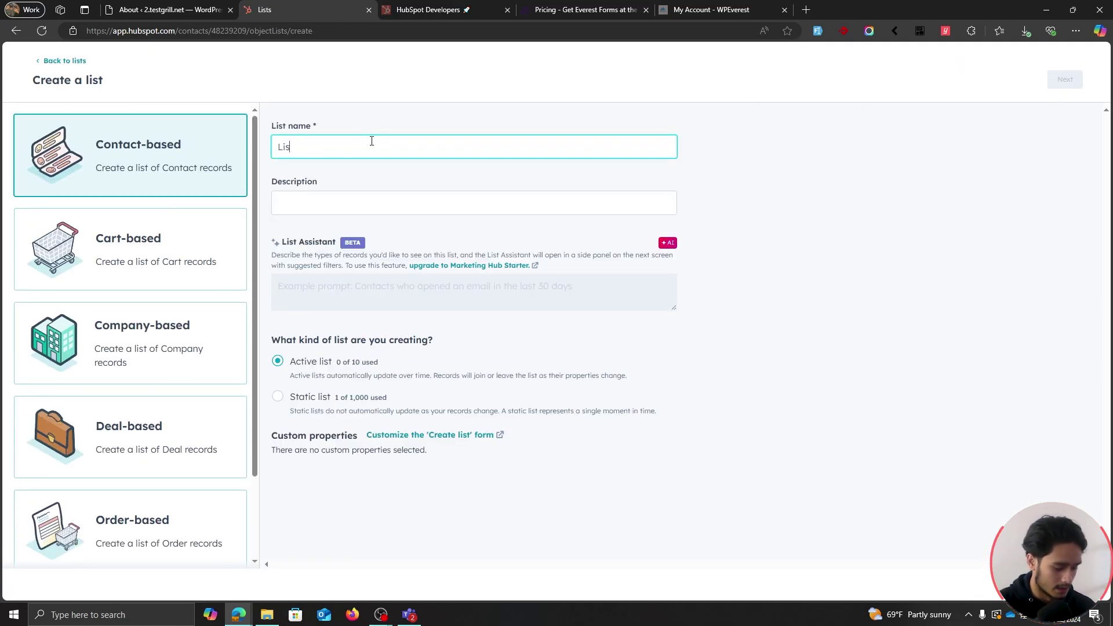
left_click(386, 197)
type("ageg")
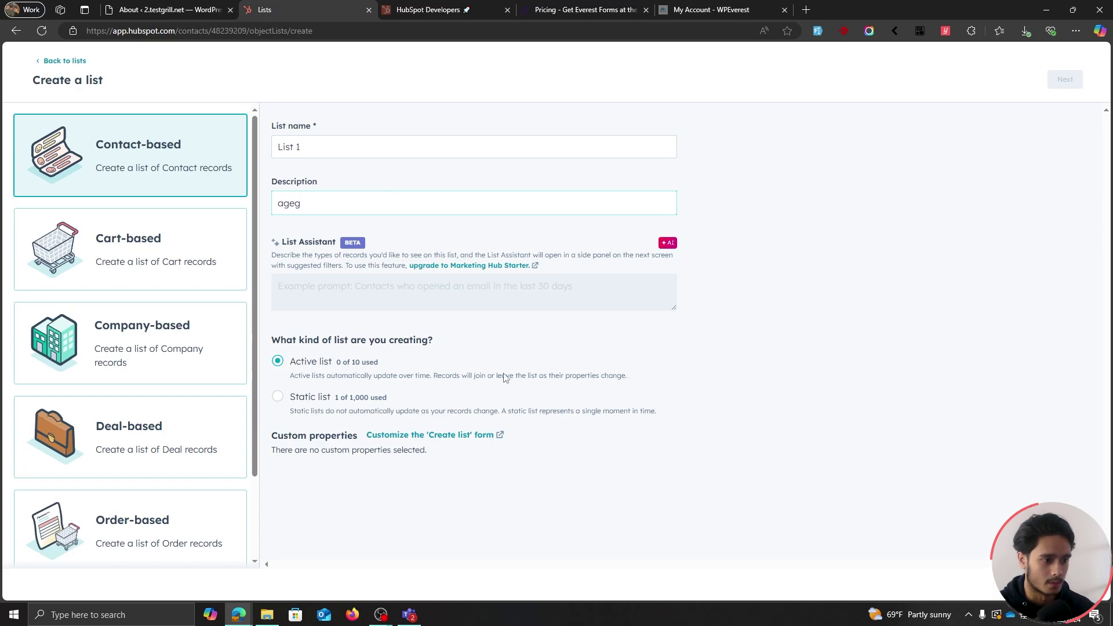
left_click(278, 397)
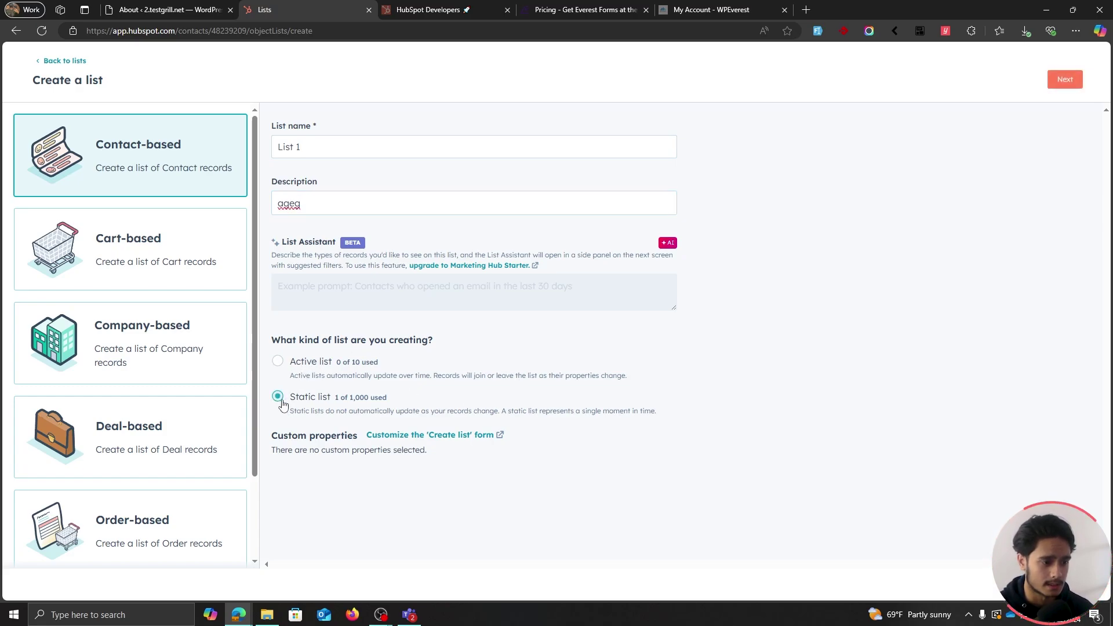
left_click(1064, 79)
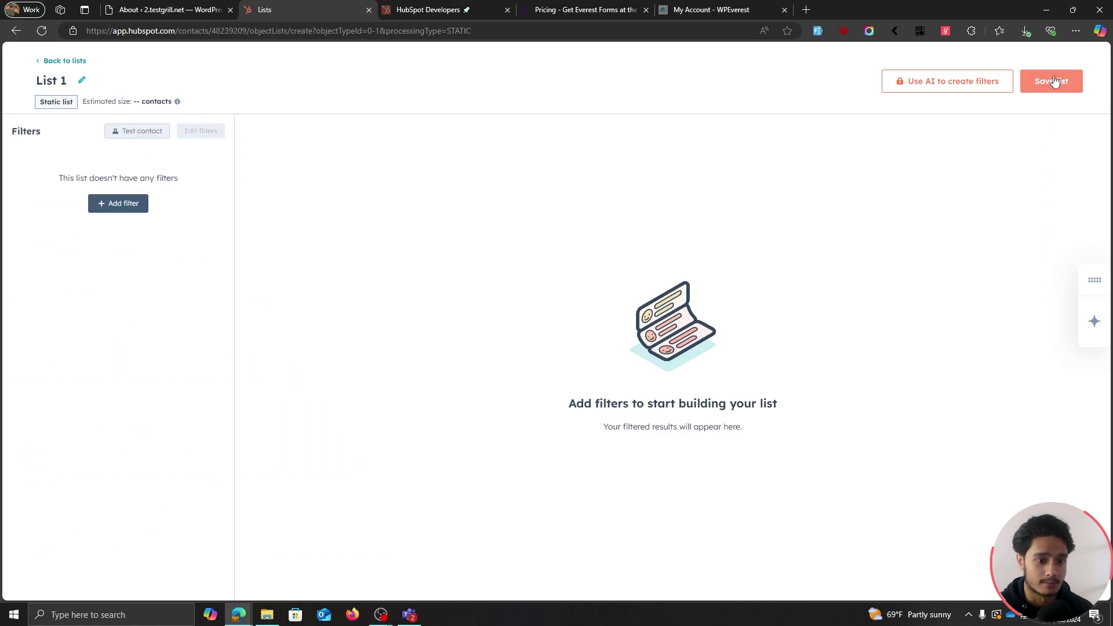
left_click(1053, 81)
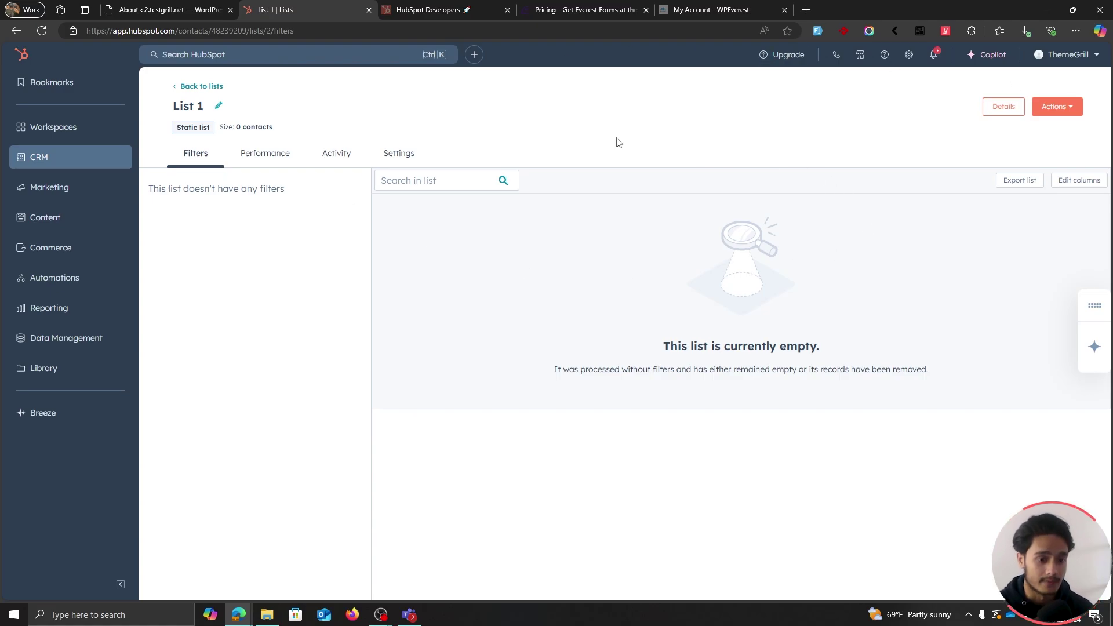
Look over the HubSpot Developers home page, the saved List 1 and the WordPress admin page.
left_click(429, 9)
scroll(1045, 384, "up", 6)
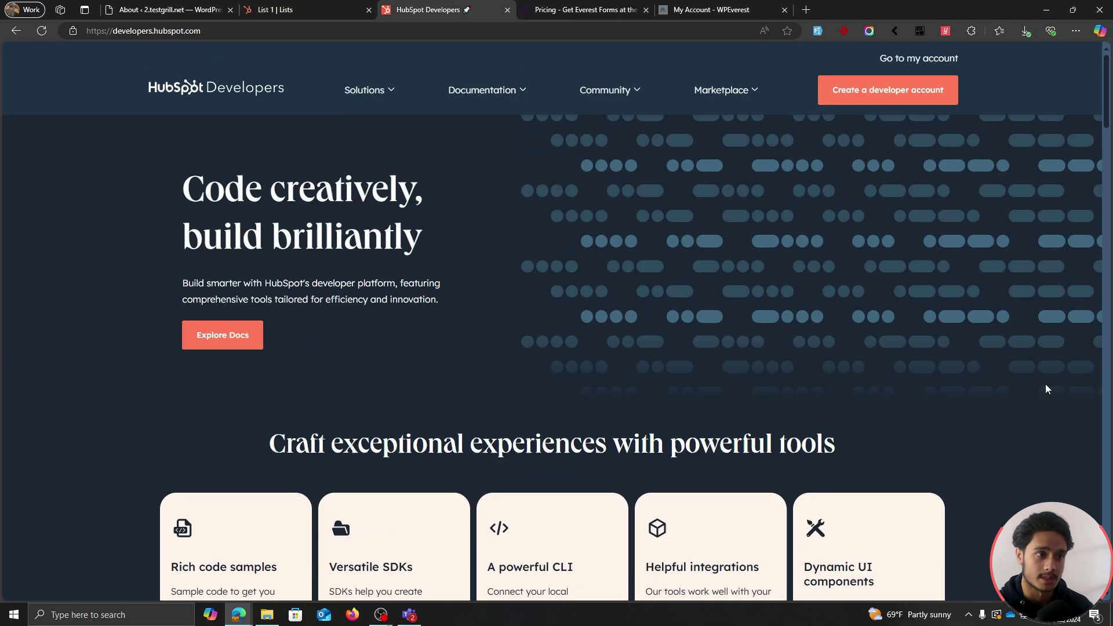
left_click(278, 10)
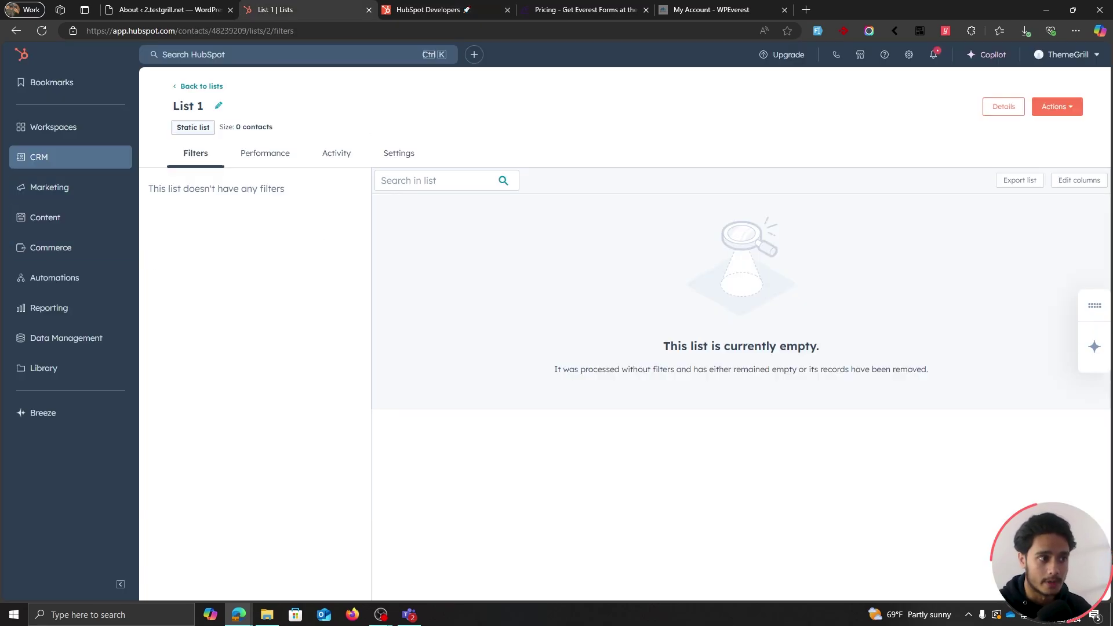
left_click(410, 10)
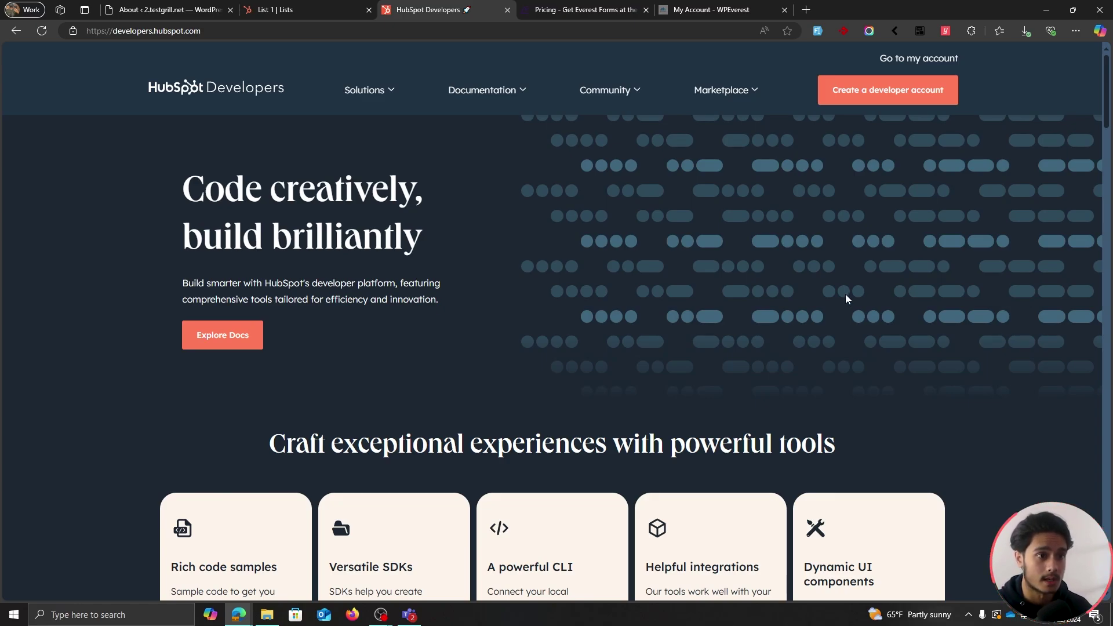
left_click(168, 11)
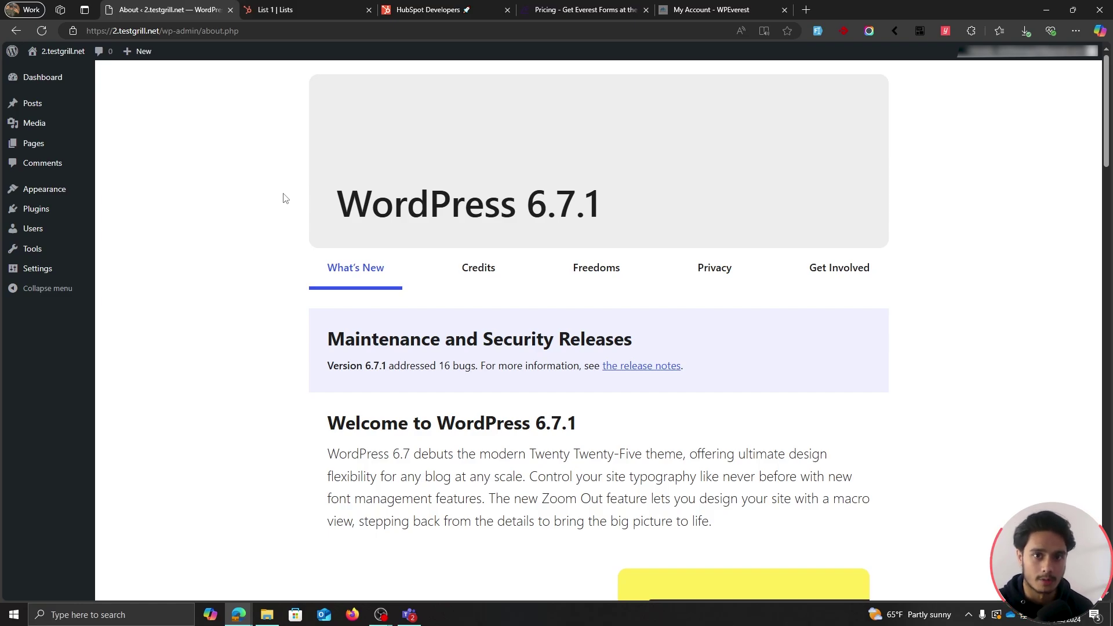
Review the yearly plans on the Everest Forms pricing page.
left_click(562, 9)
scroll(719, 213, "up", 3)
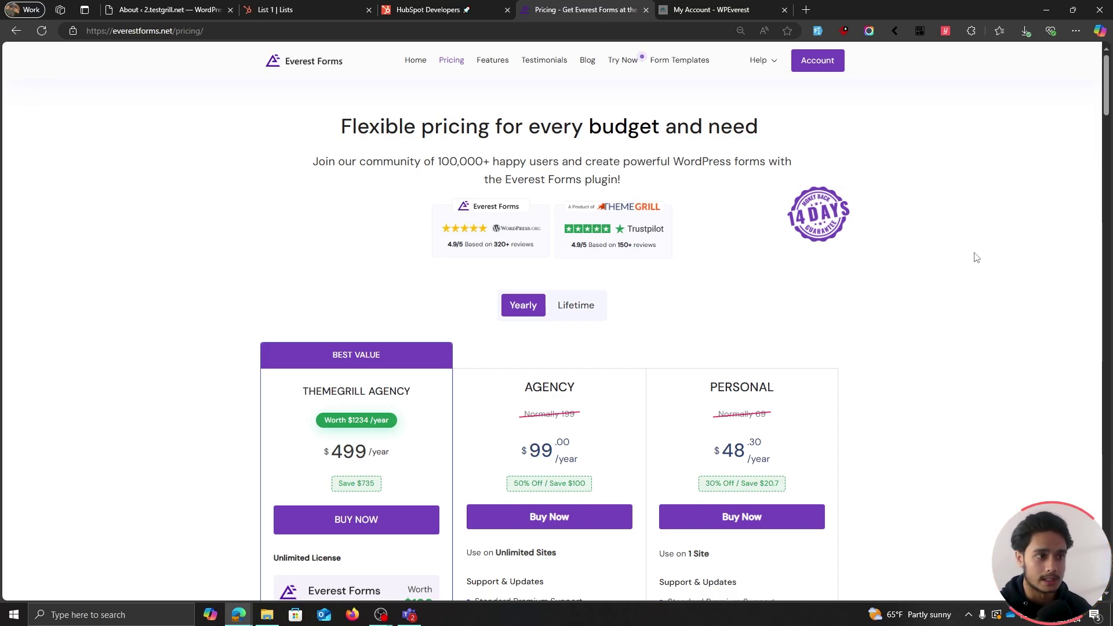
scroll(976, 257, "down", 1)
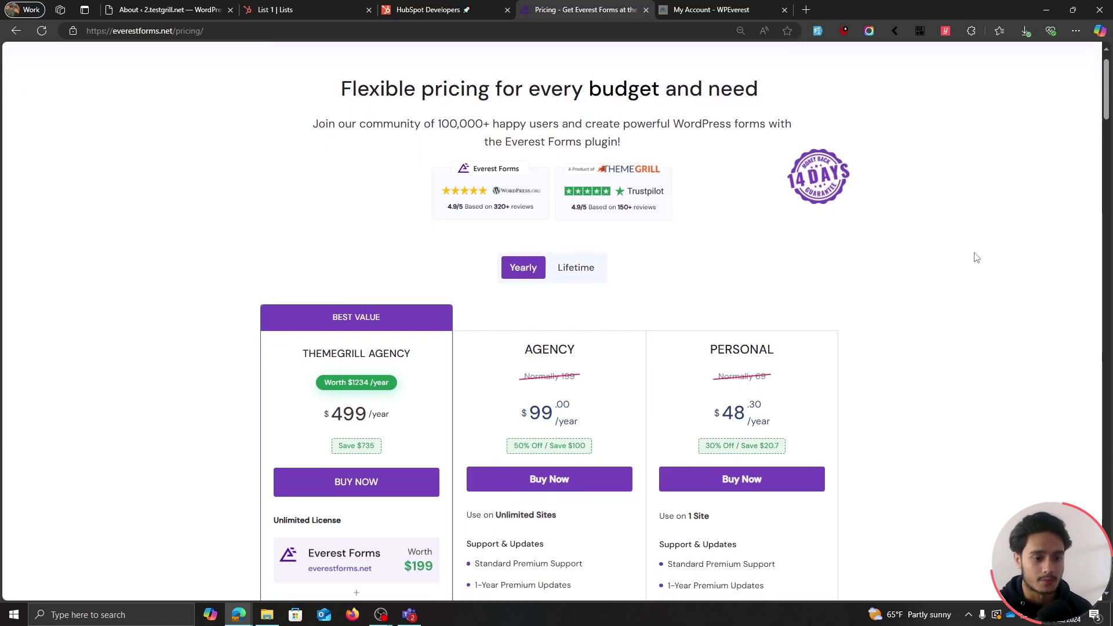
scroll(977, 258, "down", 1)
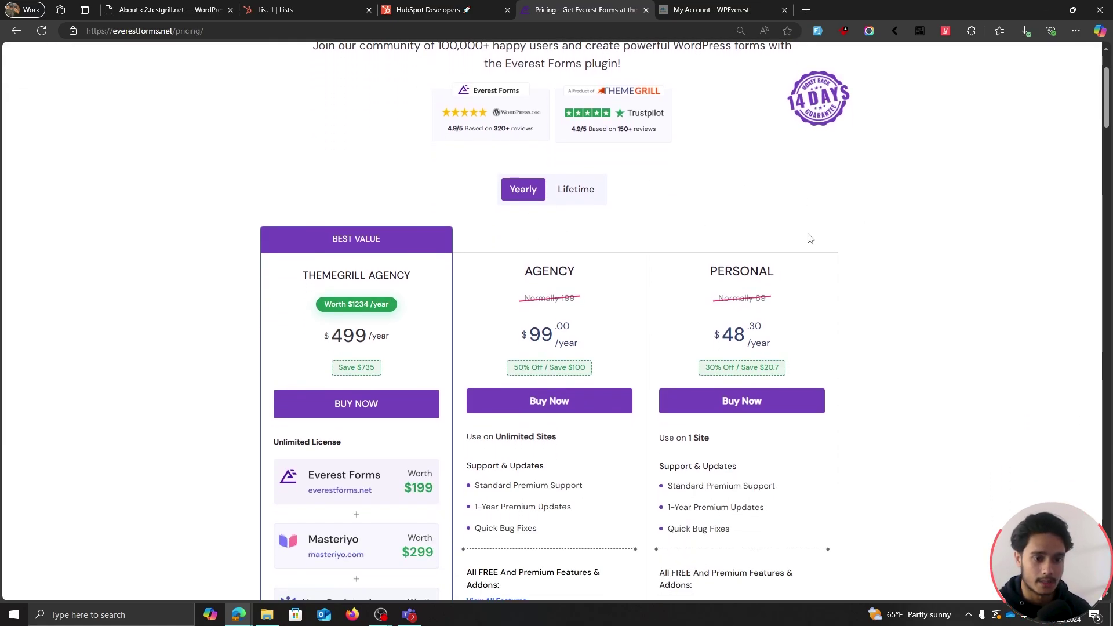
scroll(816, 214, "up", 2)
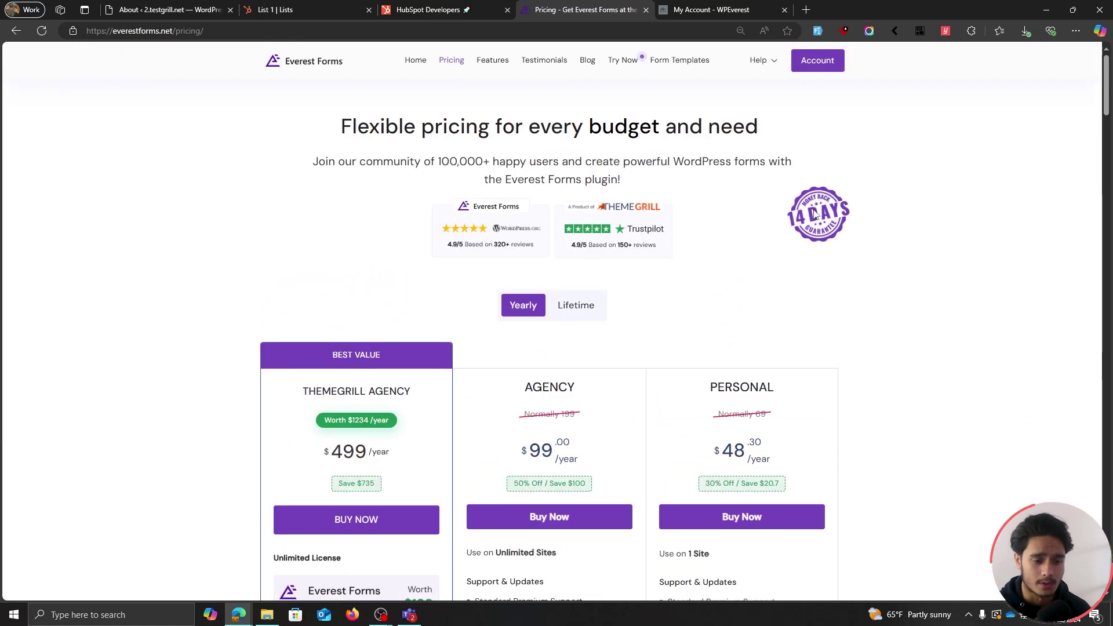
scroll(814, 212, "down", 2)
scroll(814, 213, "up", 2)
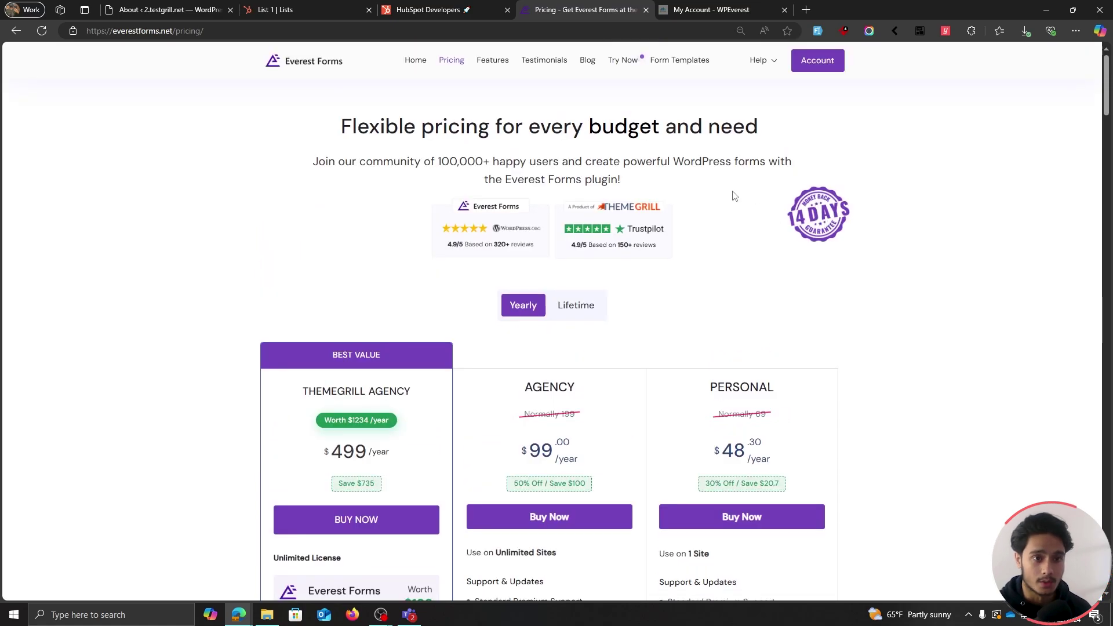
Find Everest Forms Pro among the WPEverest account downloads and copy the Everest Forms Agency product key.
left_click(705, 7)
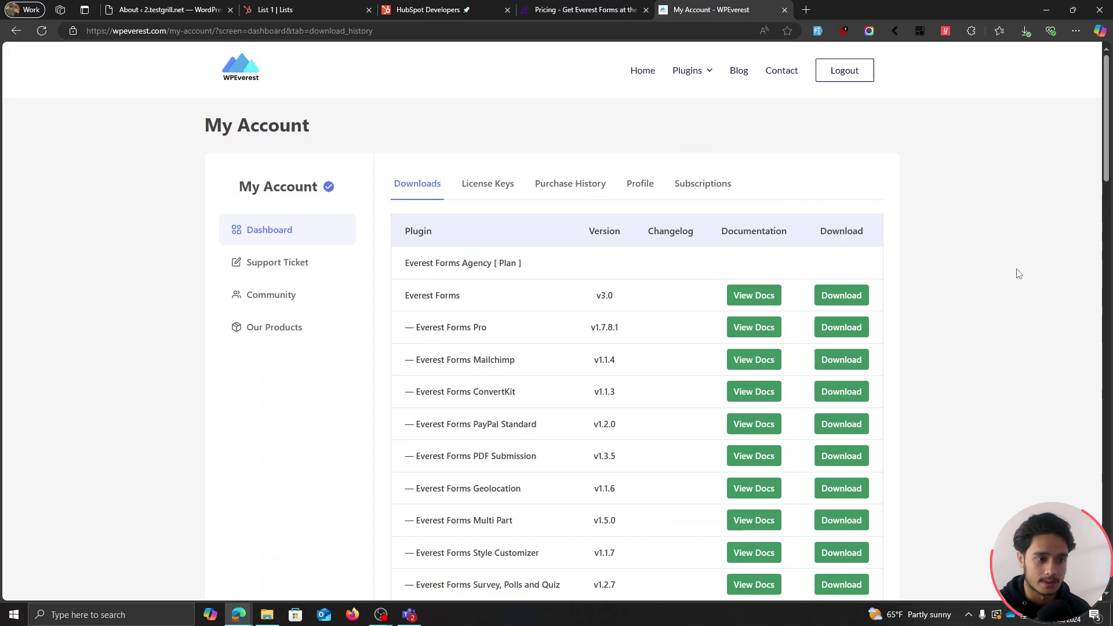
left_click_drag(394, 328, 652, 331)
left_click(654, 335)
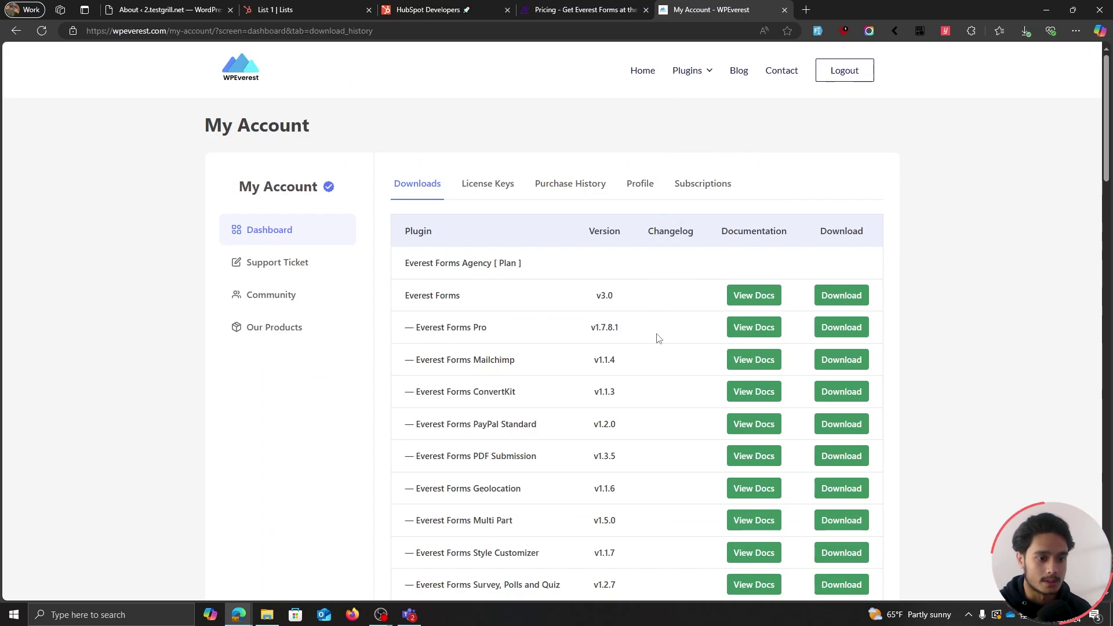
left_click(484, 200)
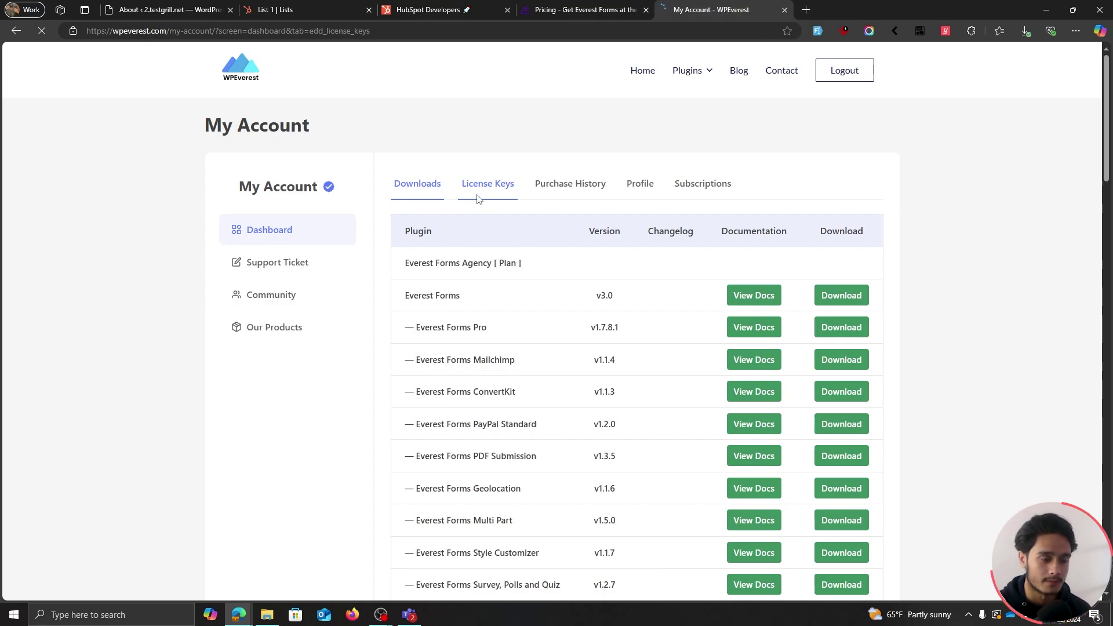
left_click(587, 292)
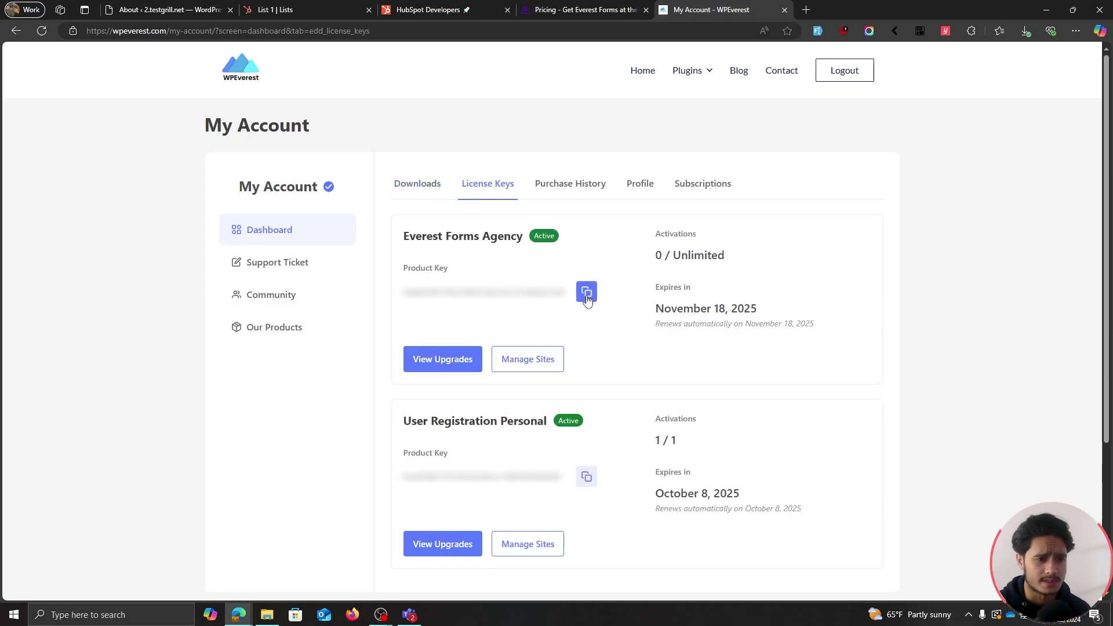
Upload everest-forms-pro 21.zip as a new plugin on the WordPress site, install it and activate it.
key("ctrl+1")
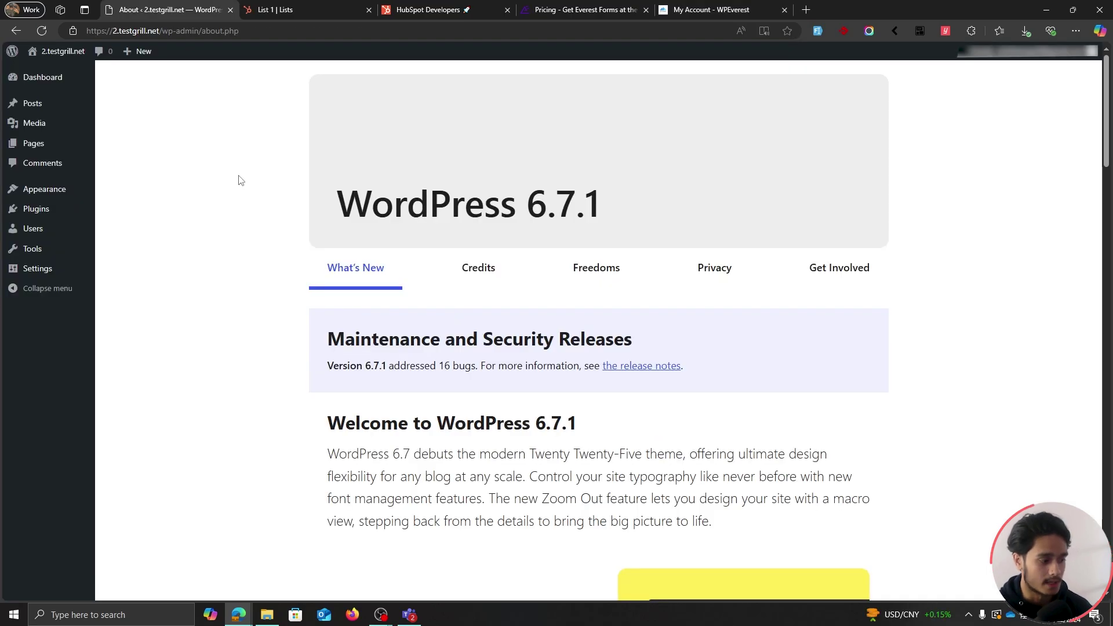
mouse_move(64, 211)
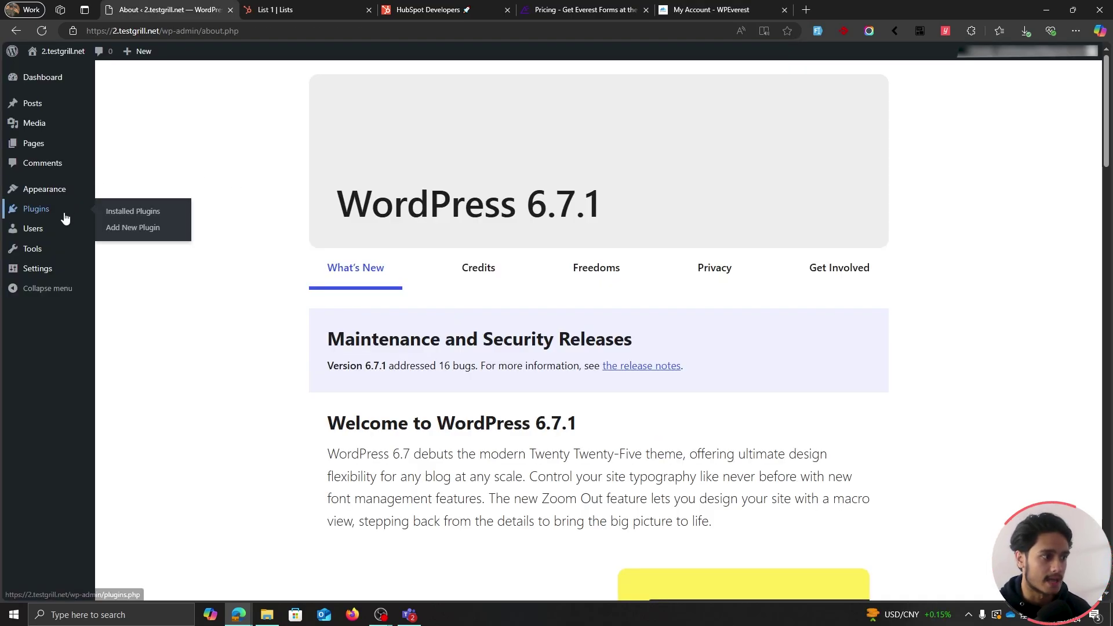
left_click(158, 229)
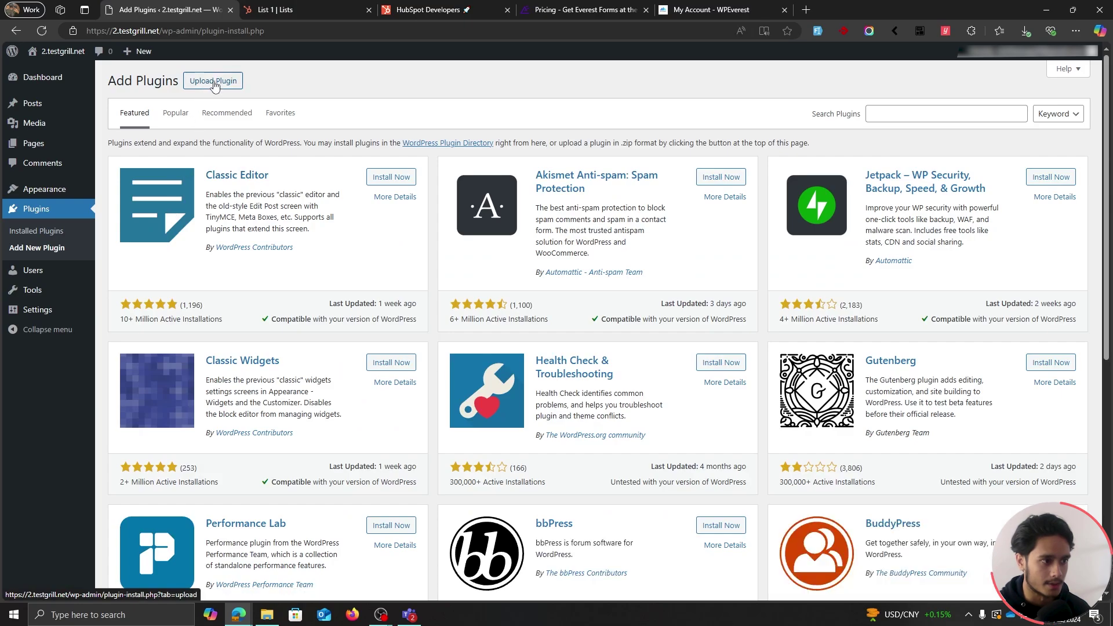
left_click(213, 81)
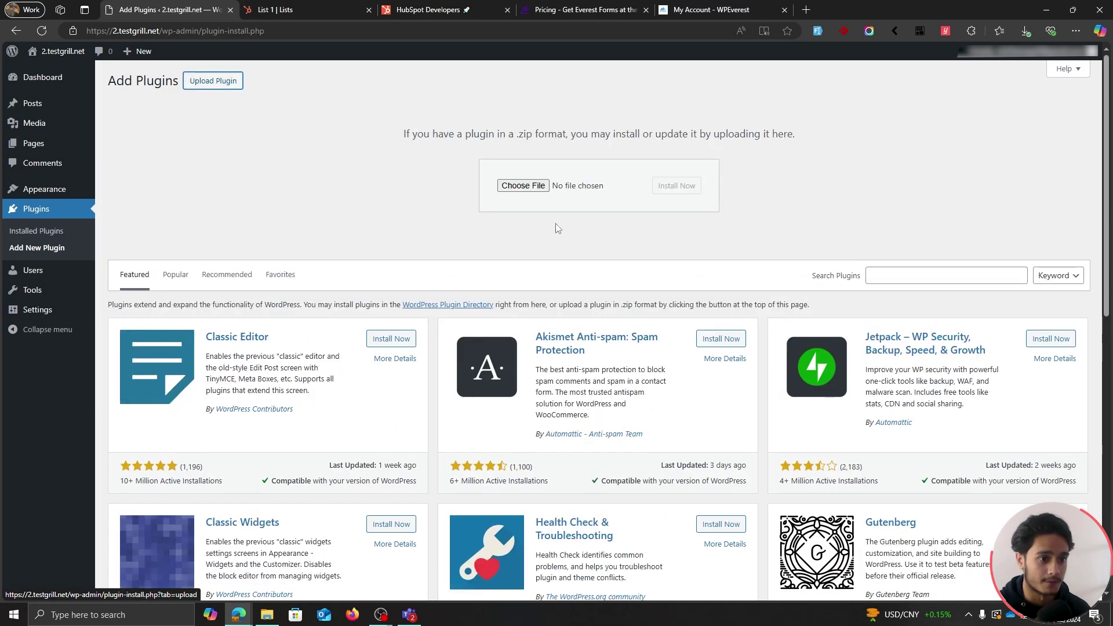
left_click(524, 185)
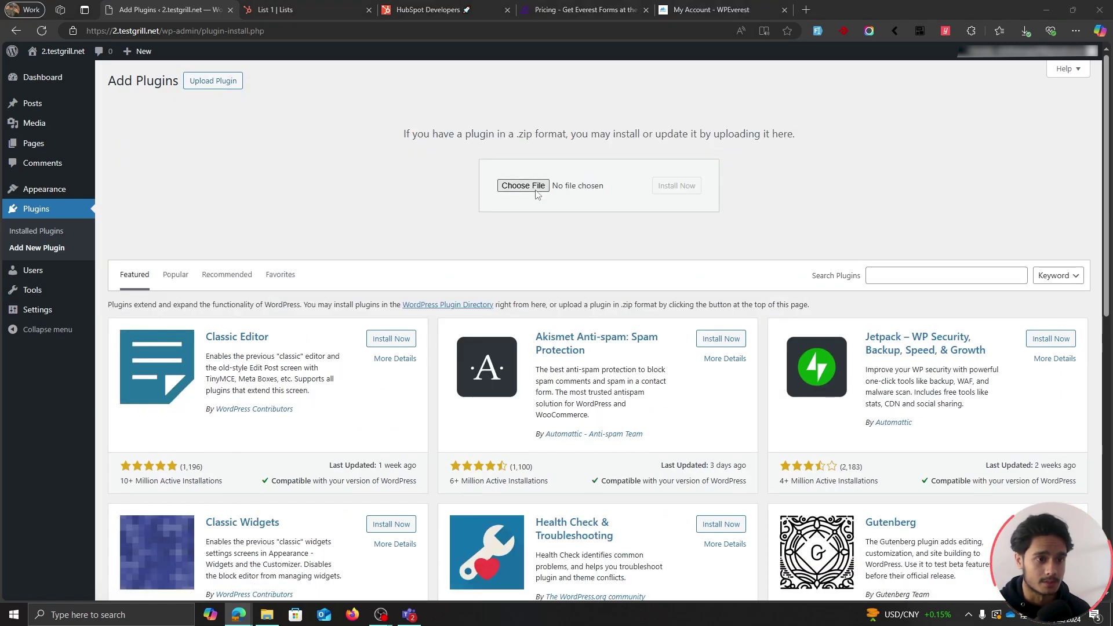
left_click(193, 128)
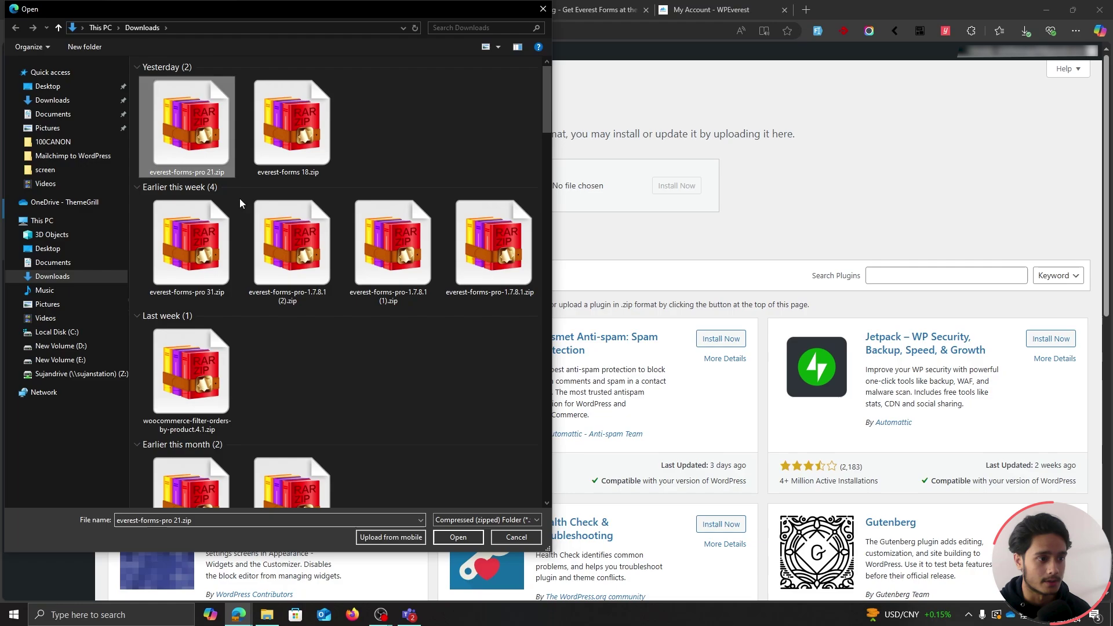
left_click(458, 537)
left_click(675, 187)
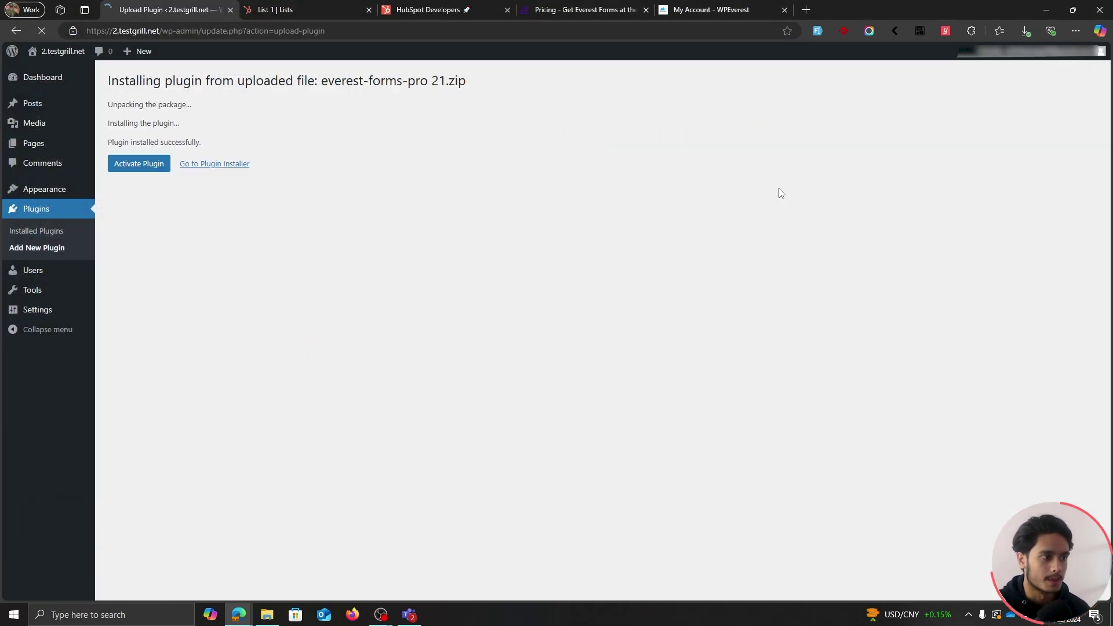
left_click(149, 173)
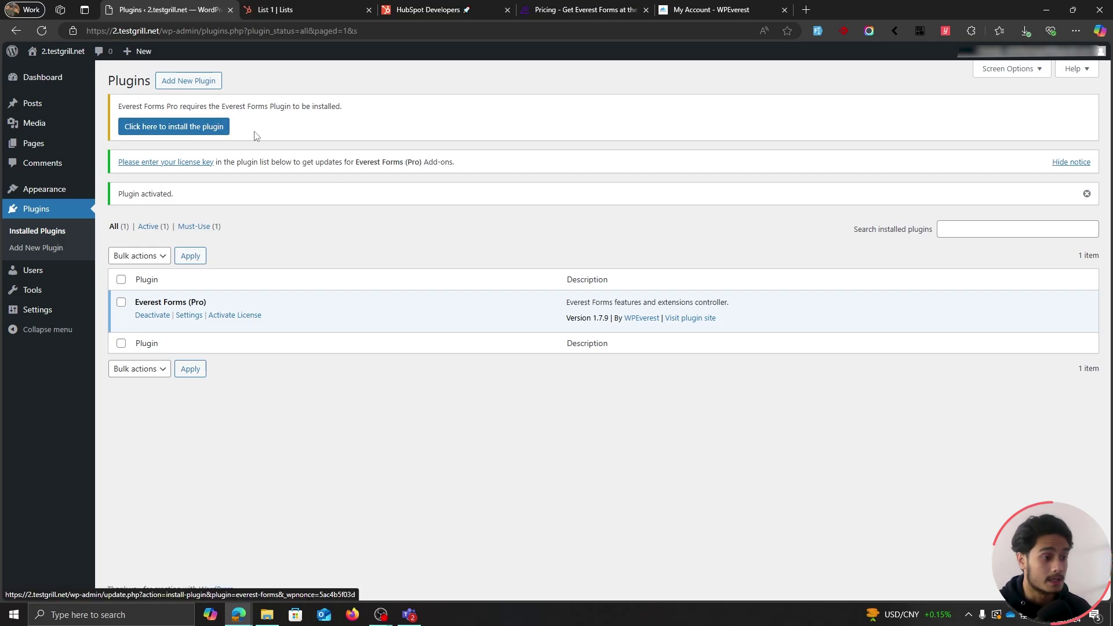
Install and activate the base Everest Forms plugin that Everest Forms Pro requires, and pause the welcome video.
left_click(203, 128)
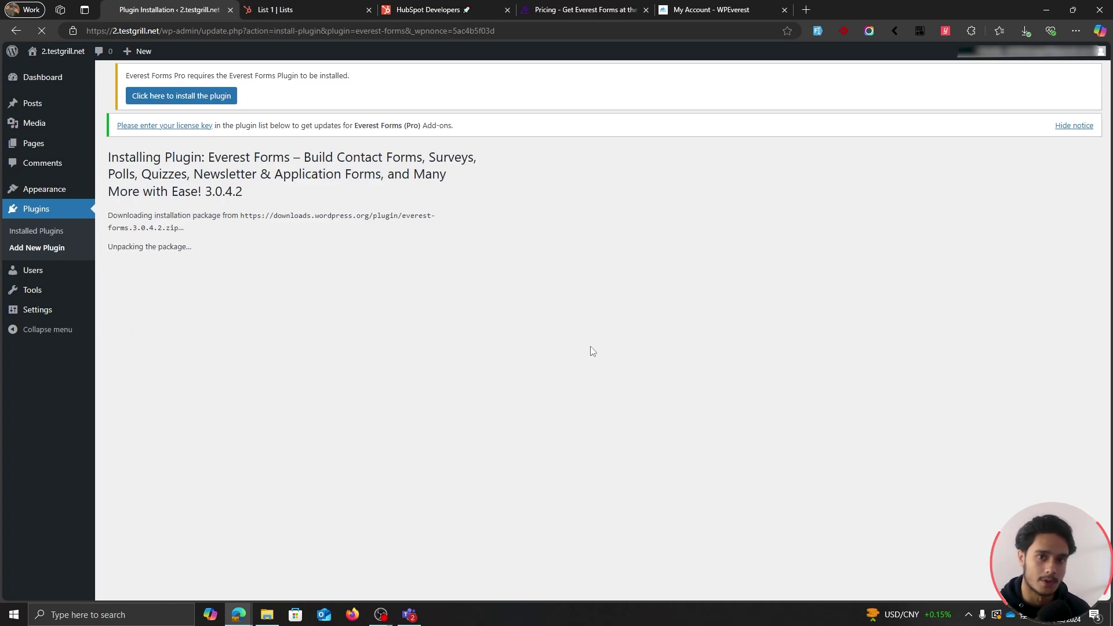
left_click(149, 323)
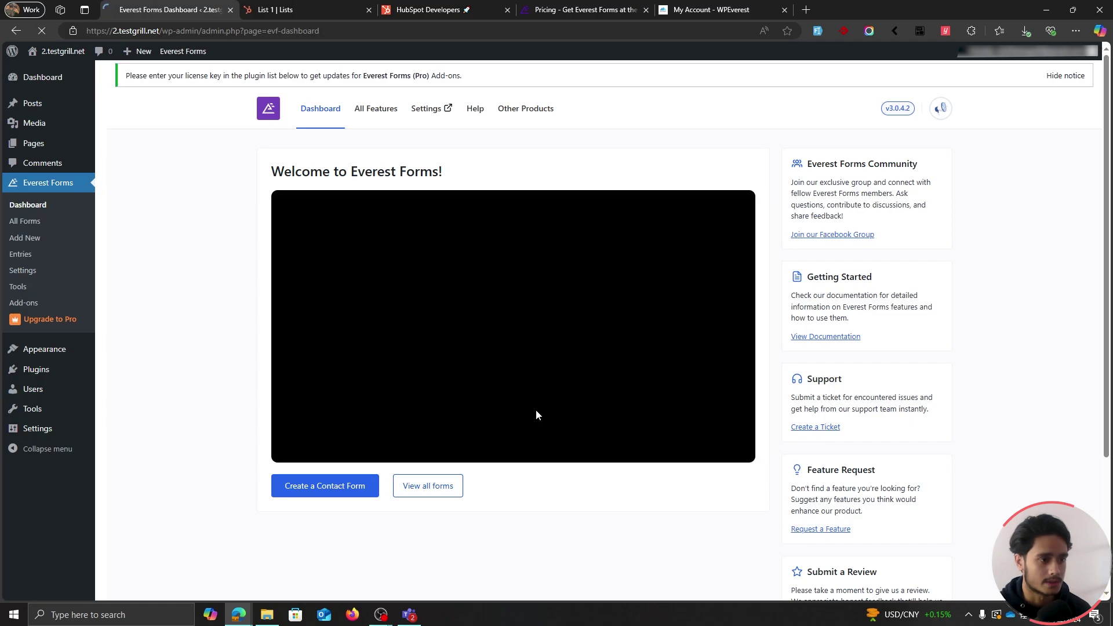
left_click(468, 349)
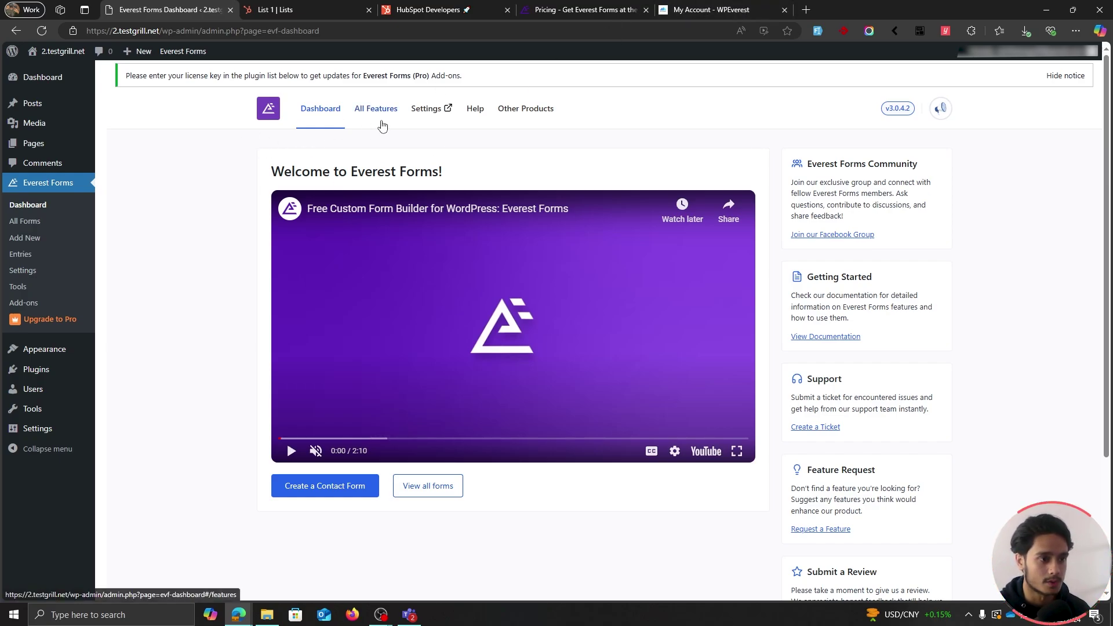
From the list of all Everest Forms features, activate the Everest Forms Pro license with the copied license key.
left_click(368, 123)
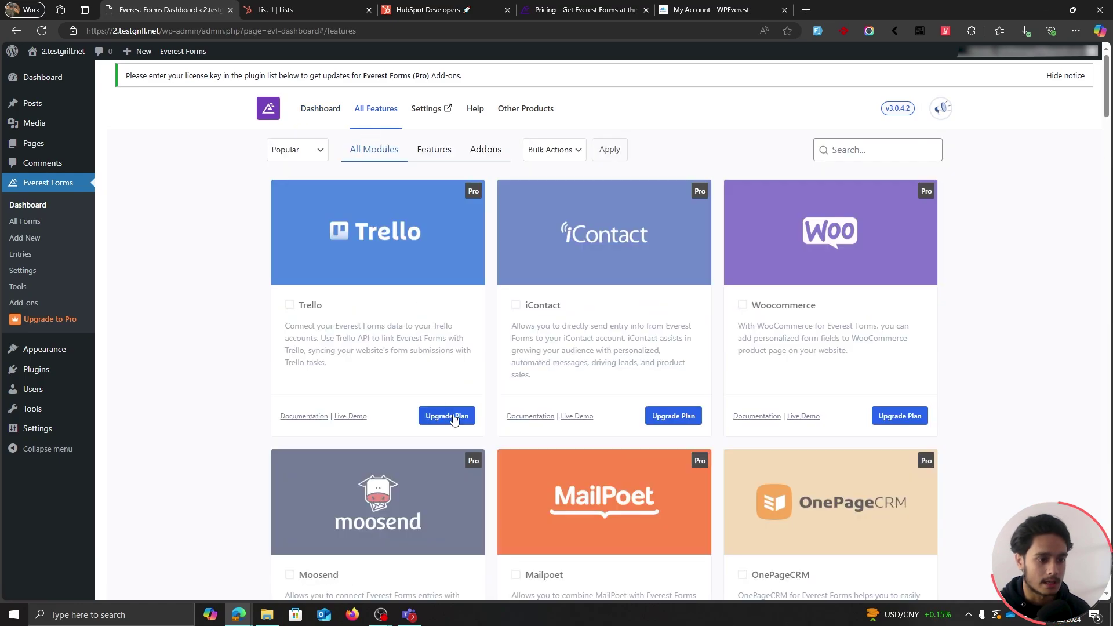
left_click(905, 415)
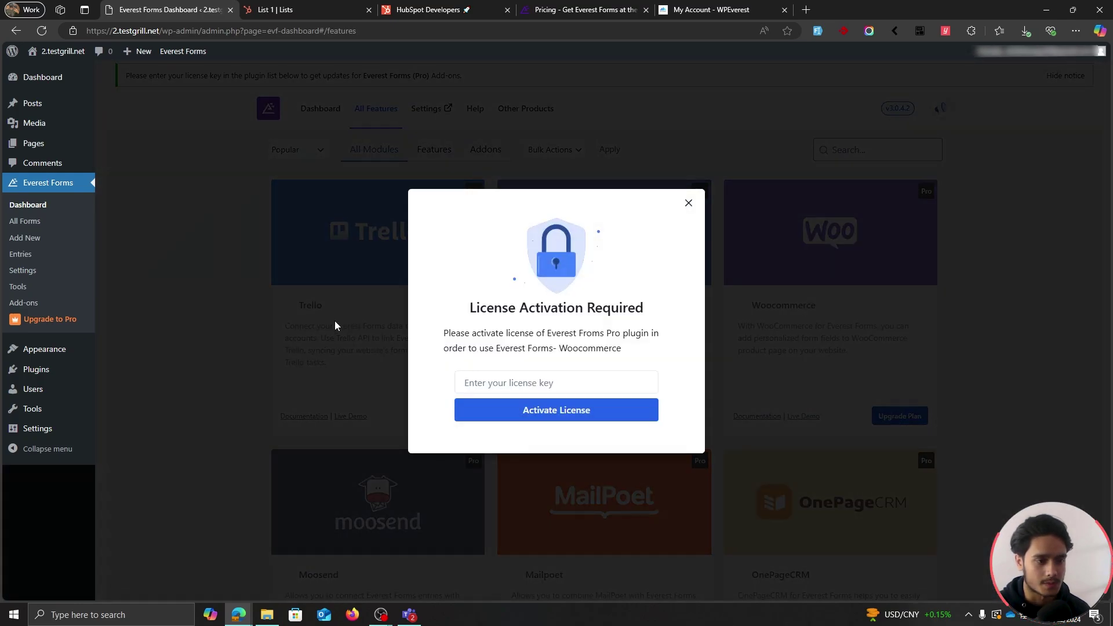
left_click(558, 377)
key("ctrl+v")
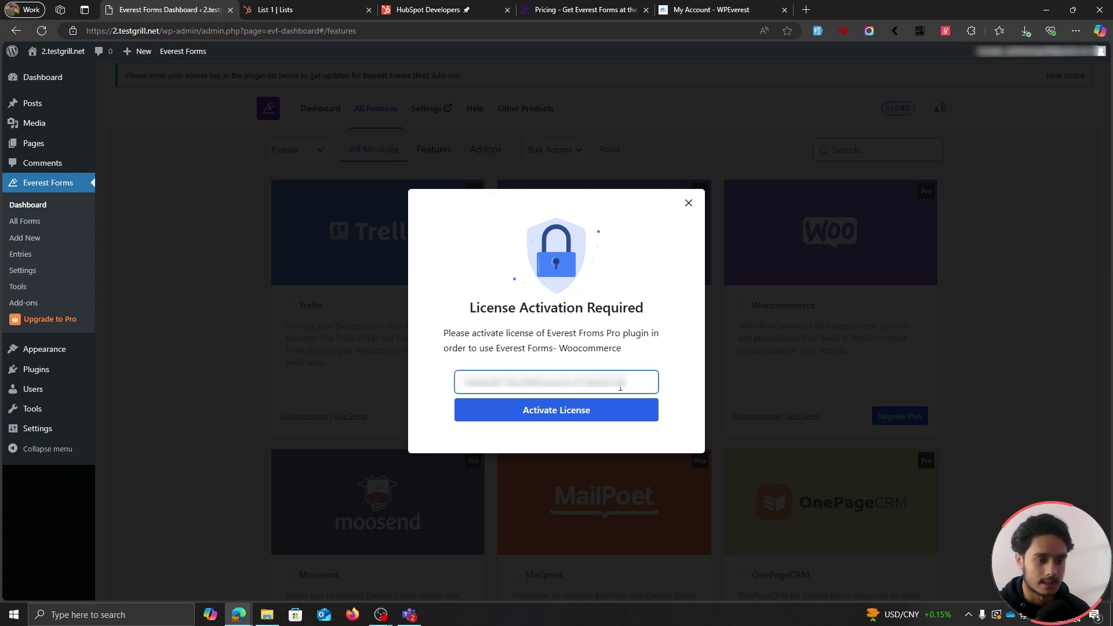
left_click(628, 411)
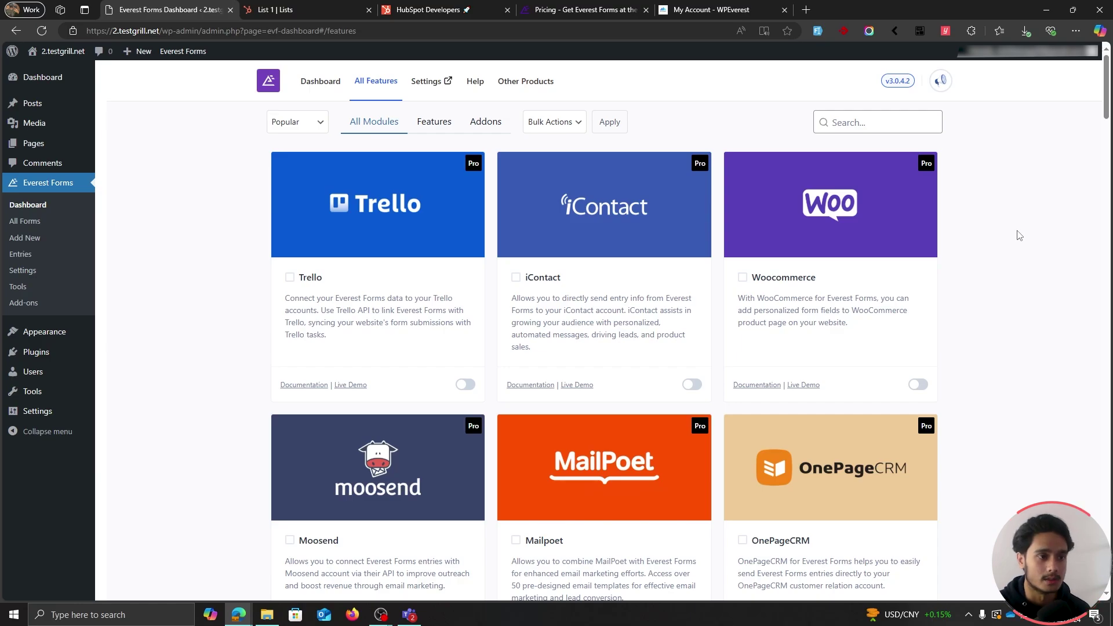
Enable the Hubspot add-on in Everest Forms and open its integration settings at the empty HubSpot Client ID field.
scroll(1019, 235, "down", 20)
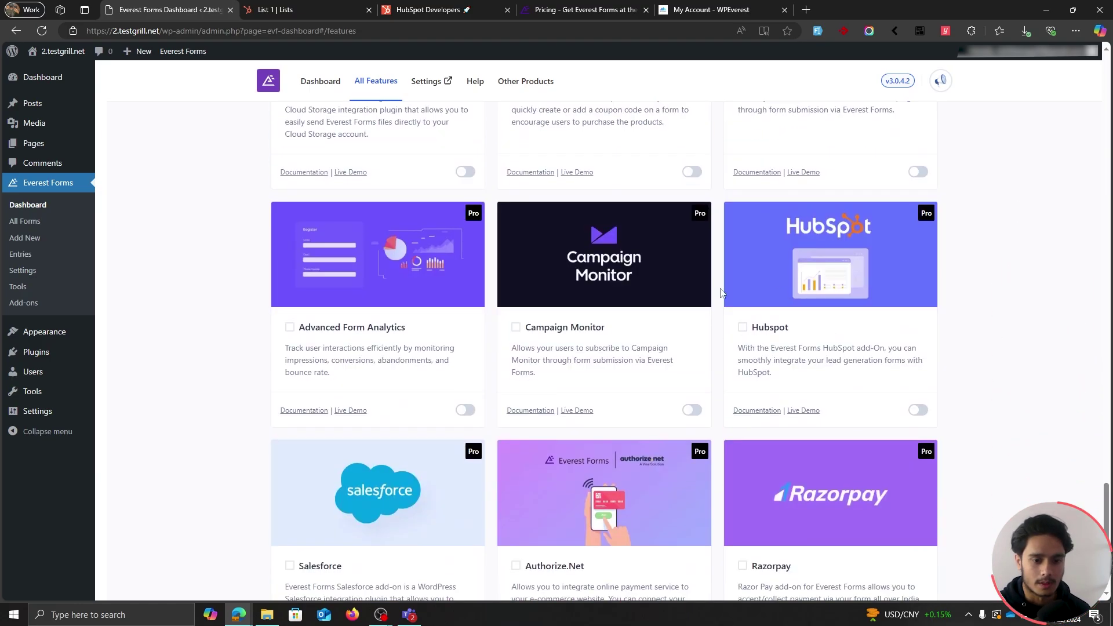
left_click(918, 410)
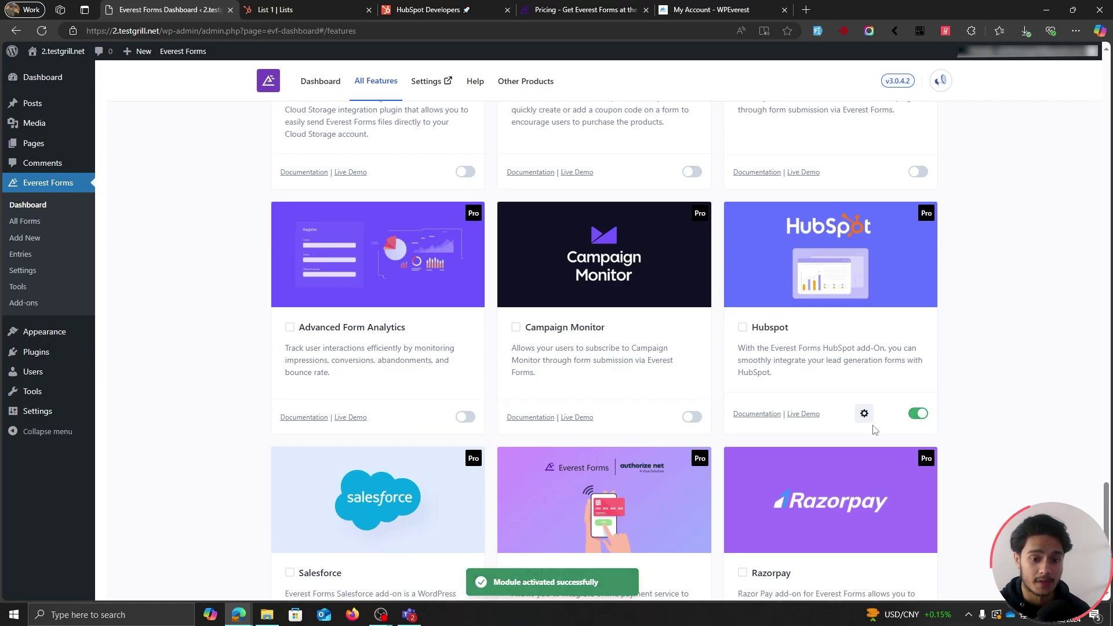
left_click(864, 413)
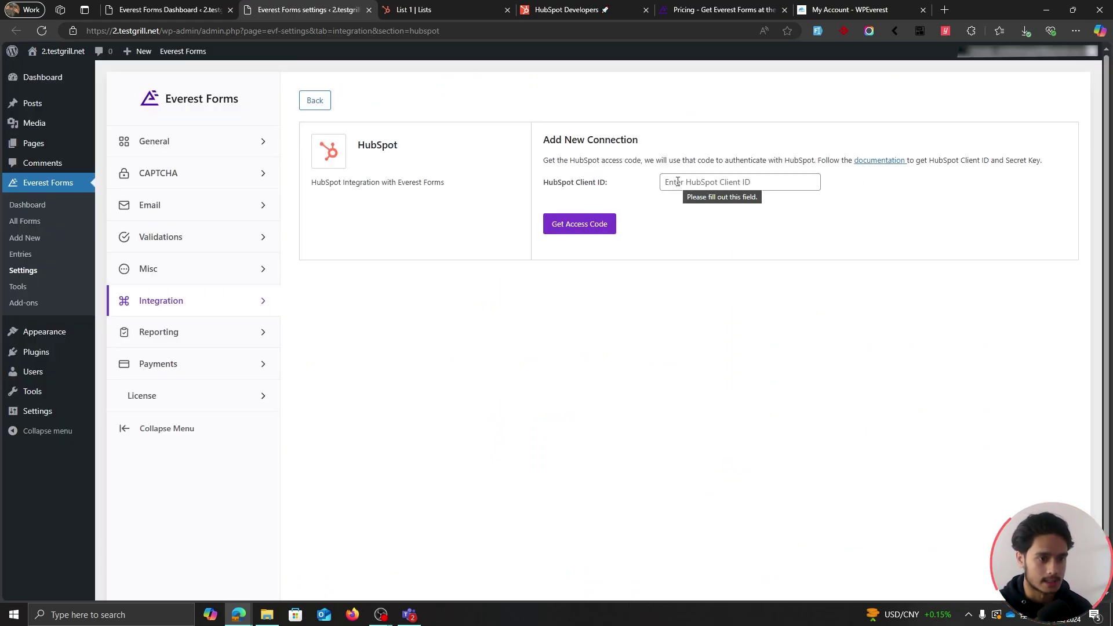
left_click_drag(540, 183, 617, 185)
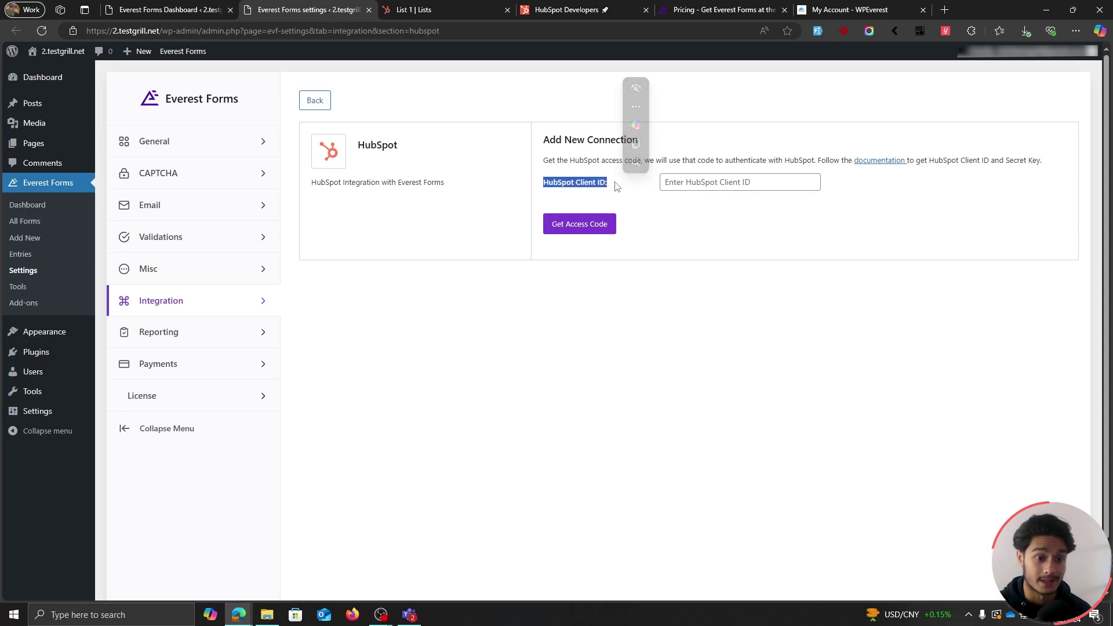
left_click(636, 203)
left_click(667, 184)
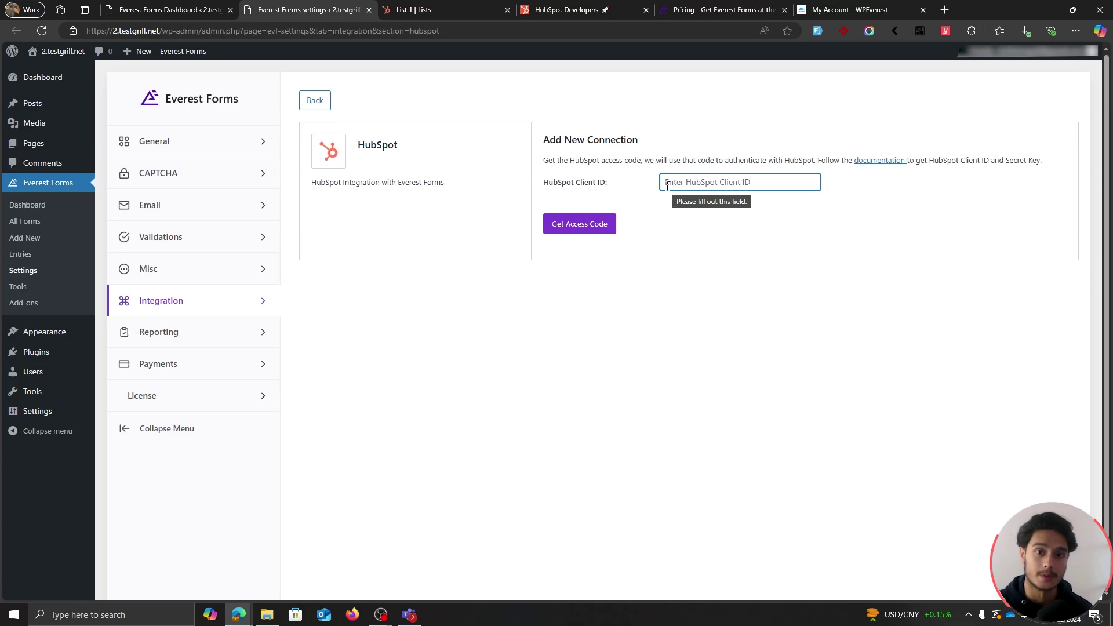
Switch to the HubSpot Developers site and begin a developer account sign-up with the existing user, choosing Other as the job role.
left_click(620, 10)
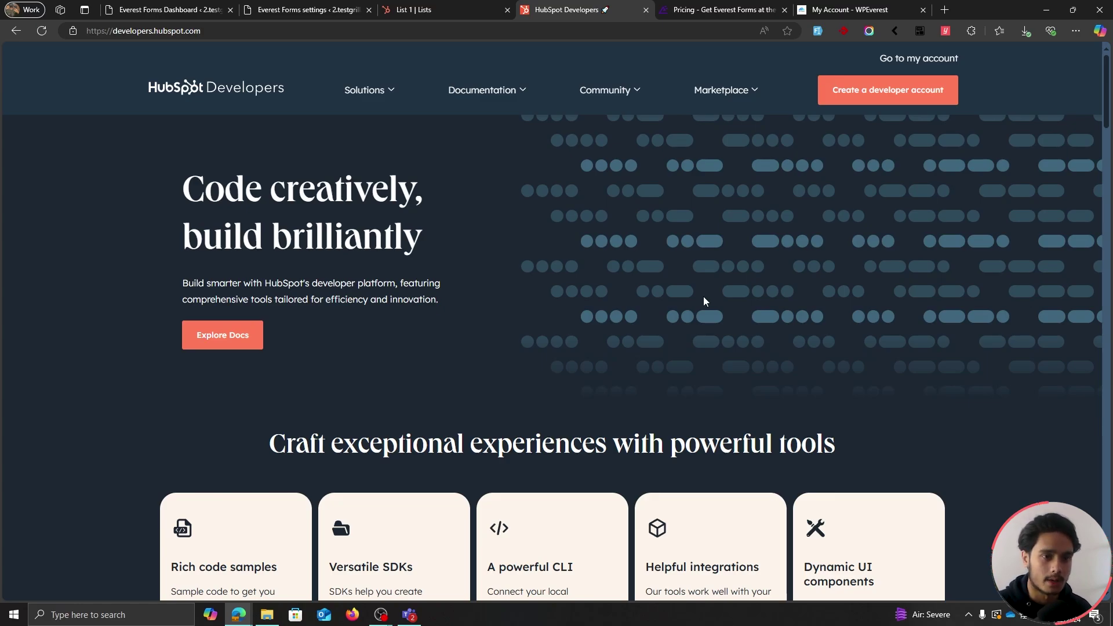
left_click(859, 102)
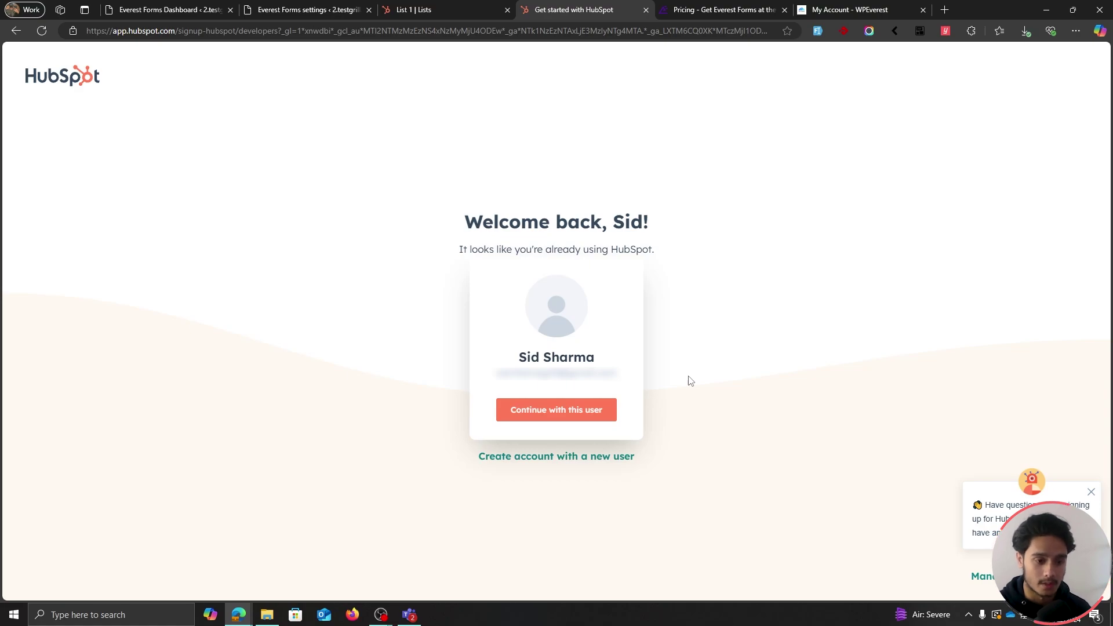
left_click(567, 418)
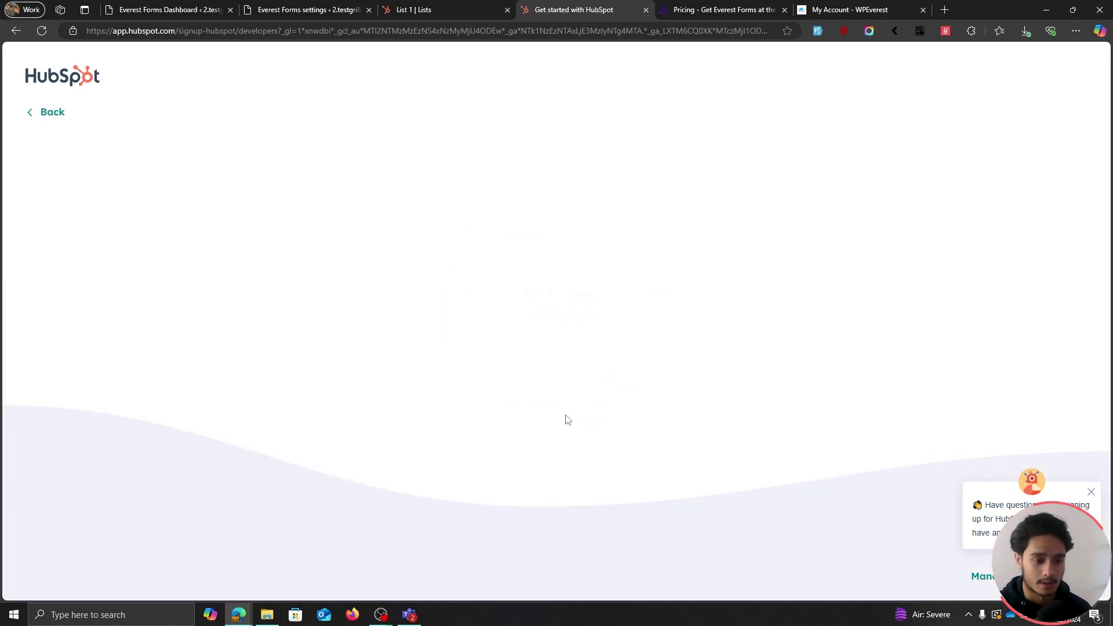
left_click(574, 429)
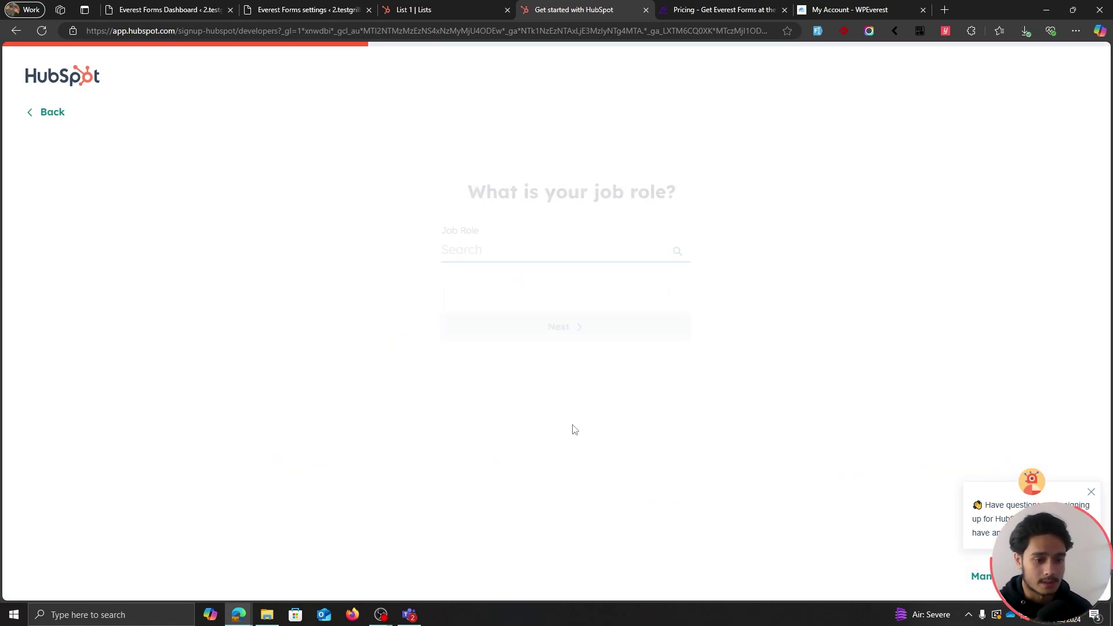
type("Other")
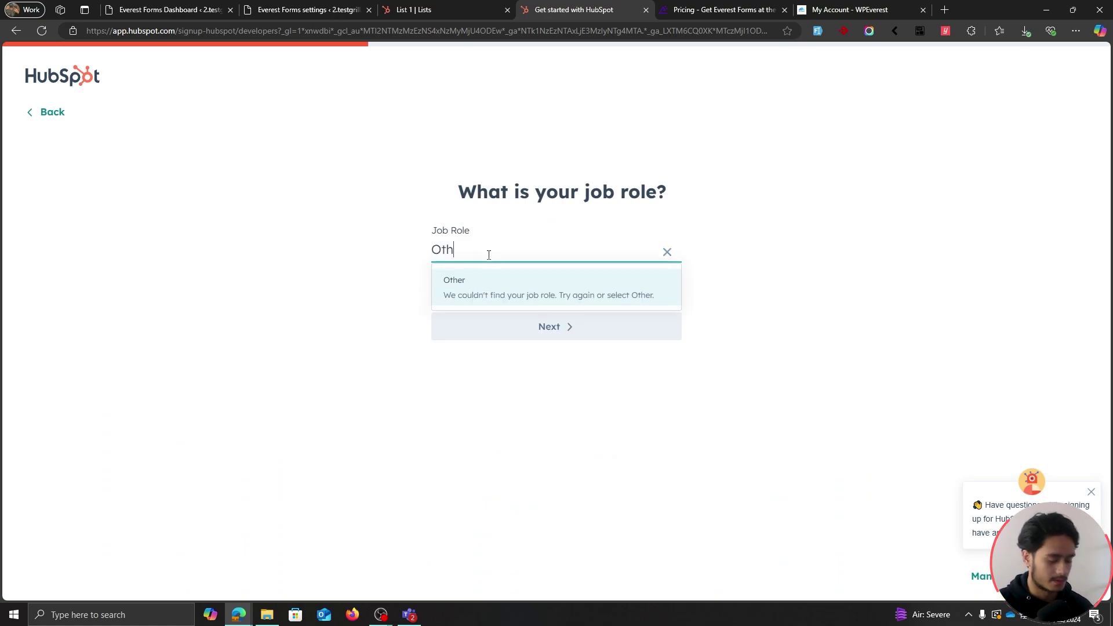
left_click(551, 293)
left_click(571, 340)
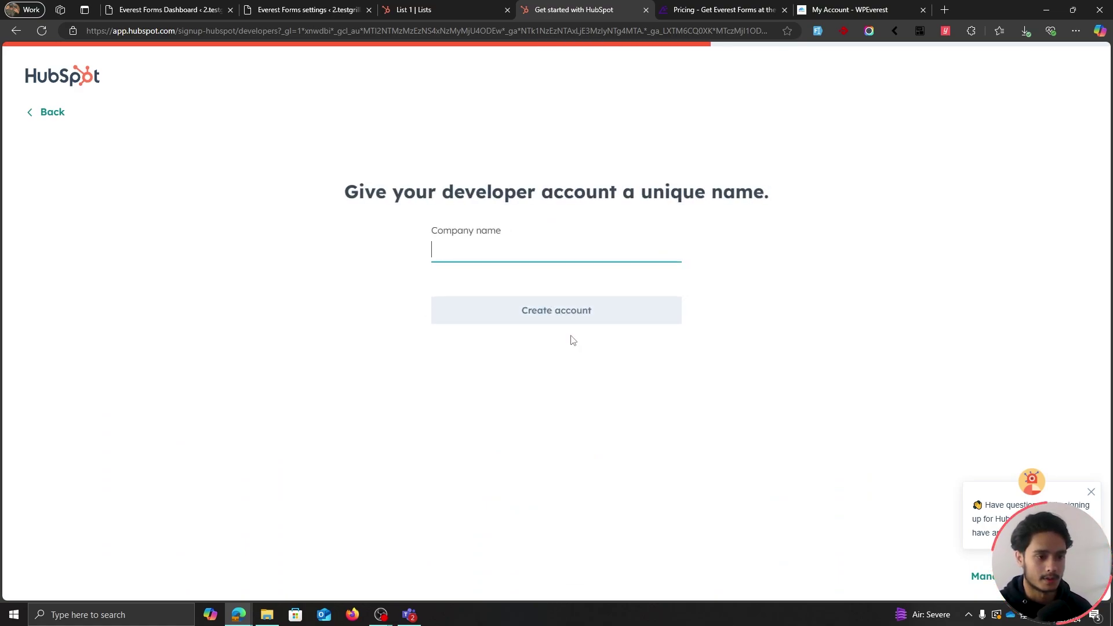
Name the developer account ThemeGrill Dev and create it.
type("ThemeG")
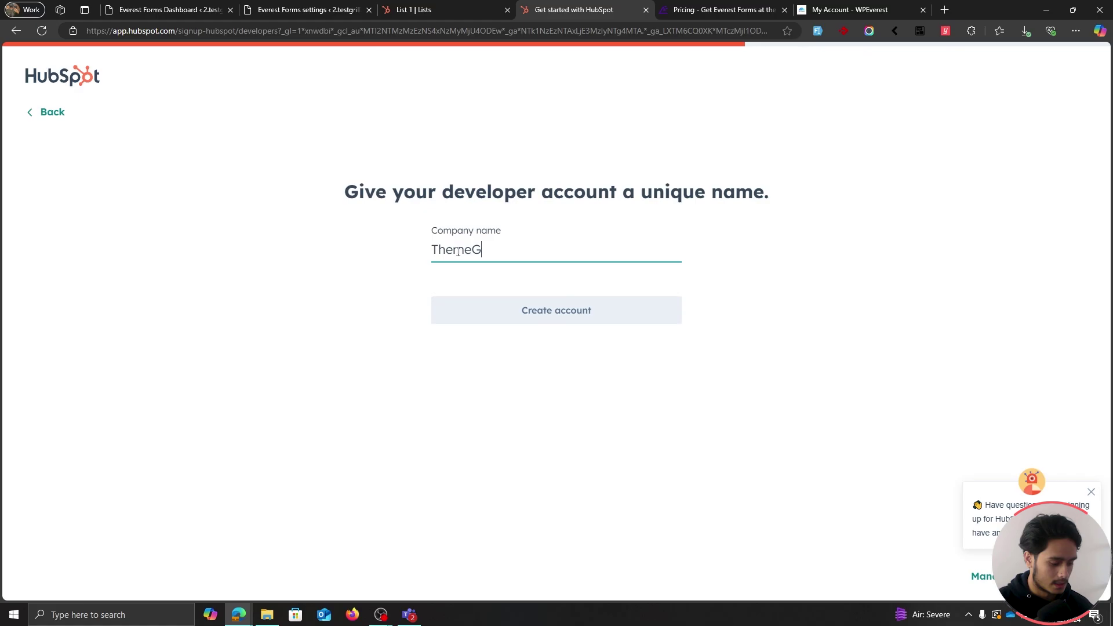
type("rill Dev")
left_click(557, 317)
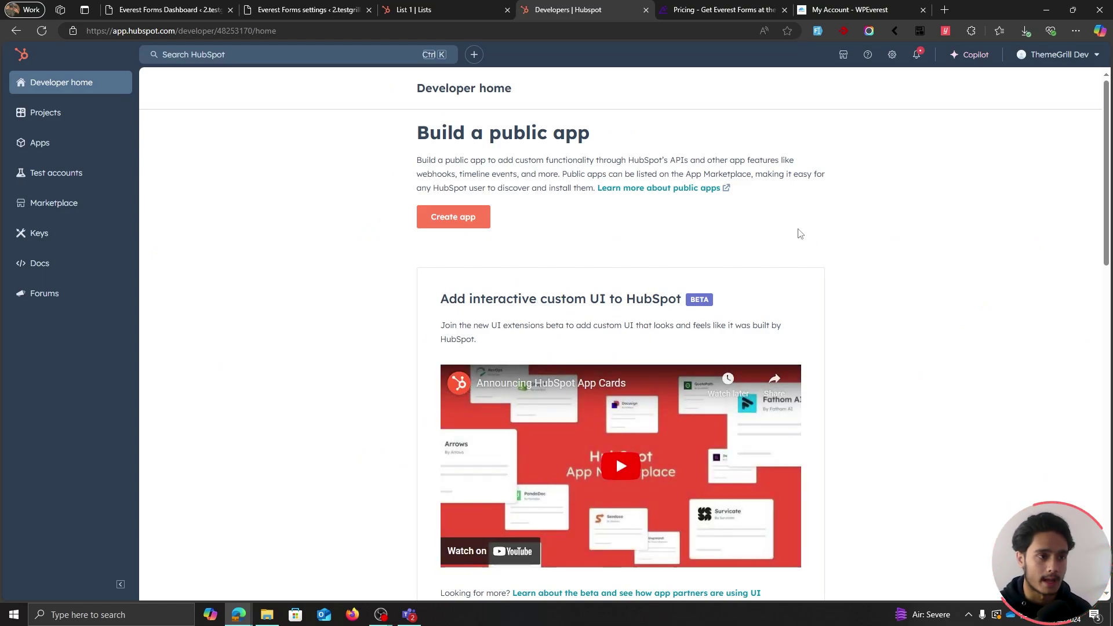
Check the Everest Forms HubSpot connection page, return to the HubSpot developer account and start a new public app.
left_click(290, 8)
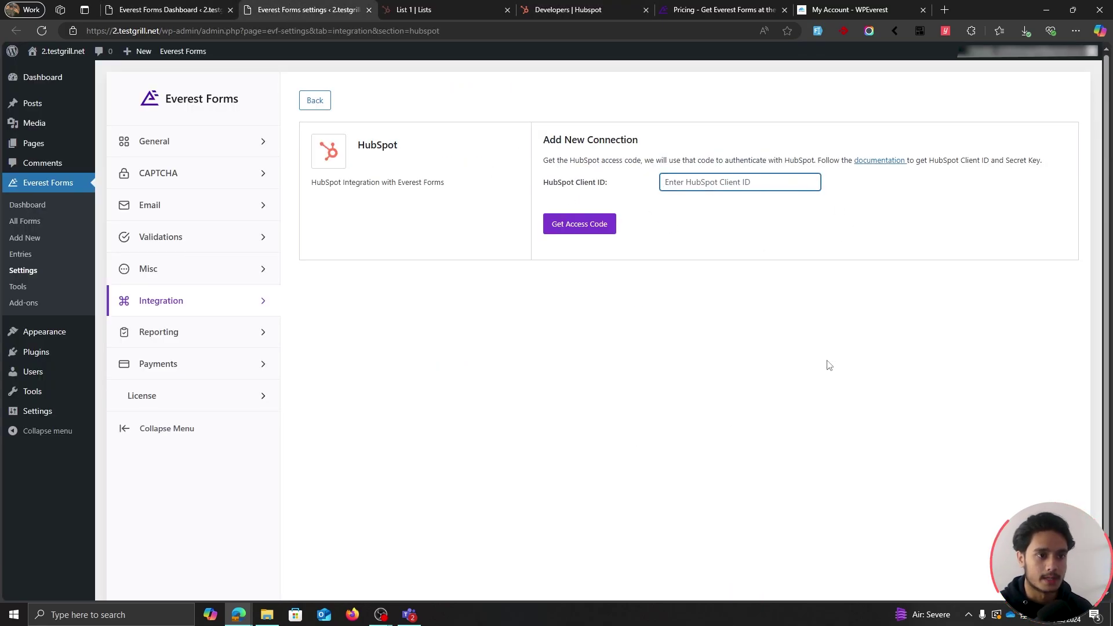
left_click(570, 10)
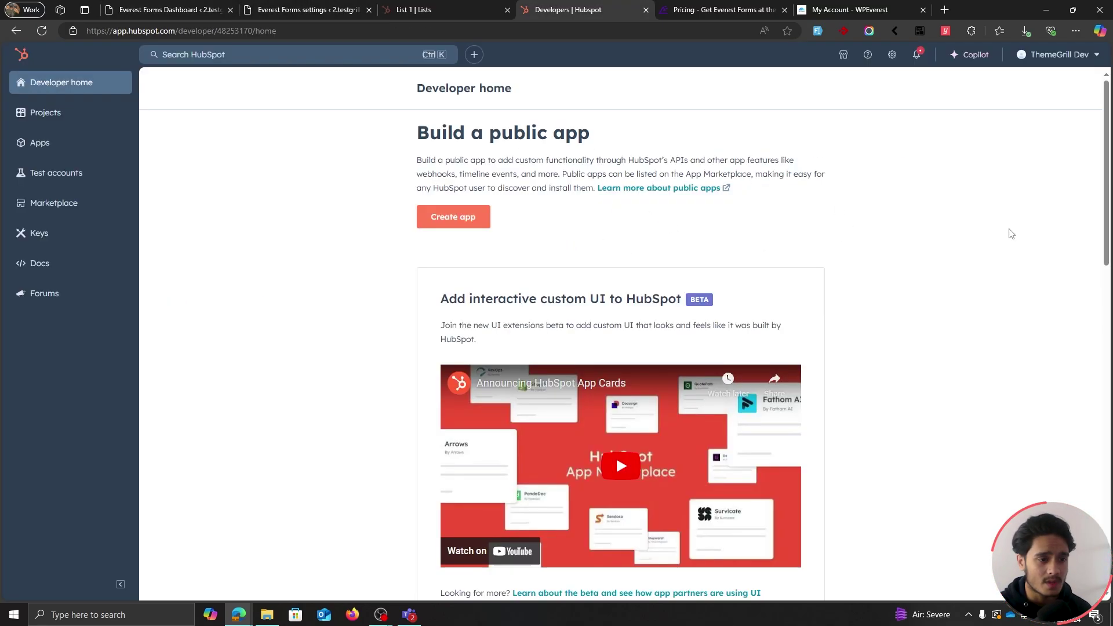
left_click(441, 218)
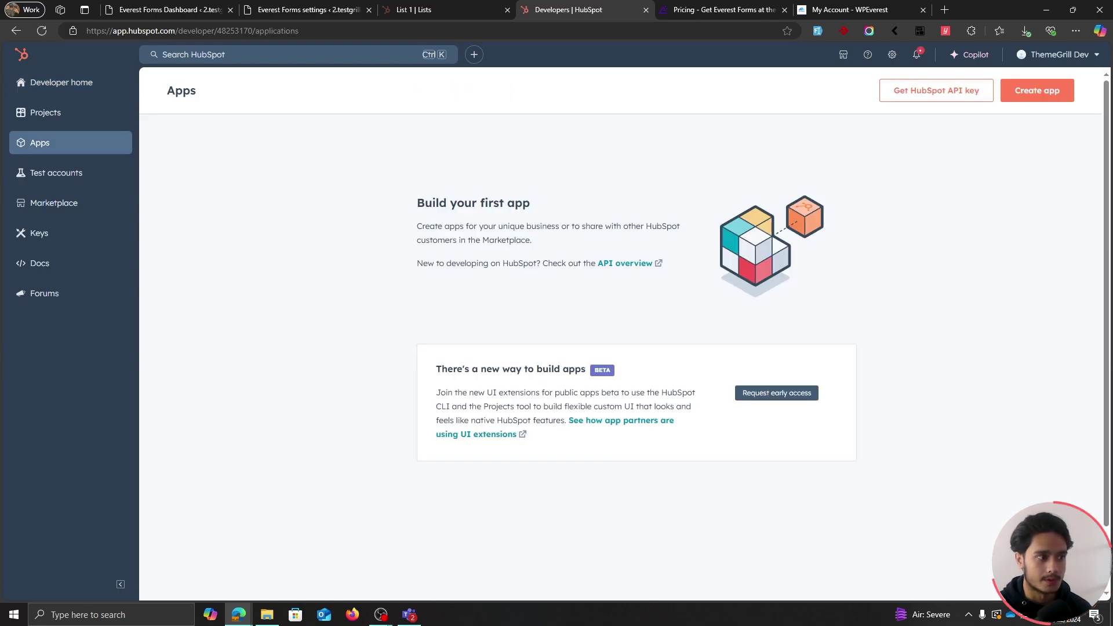
left_click(1057, 100)
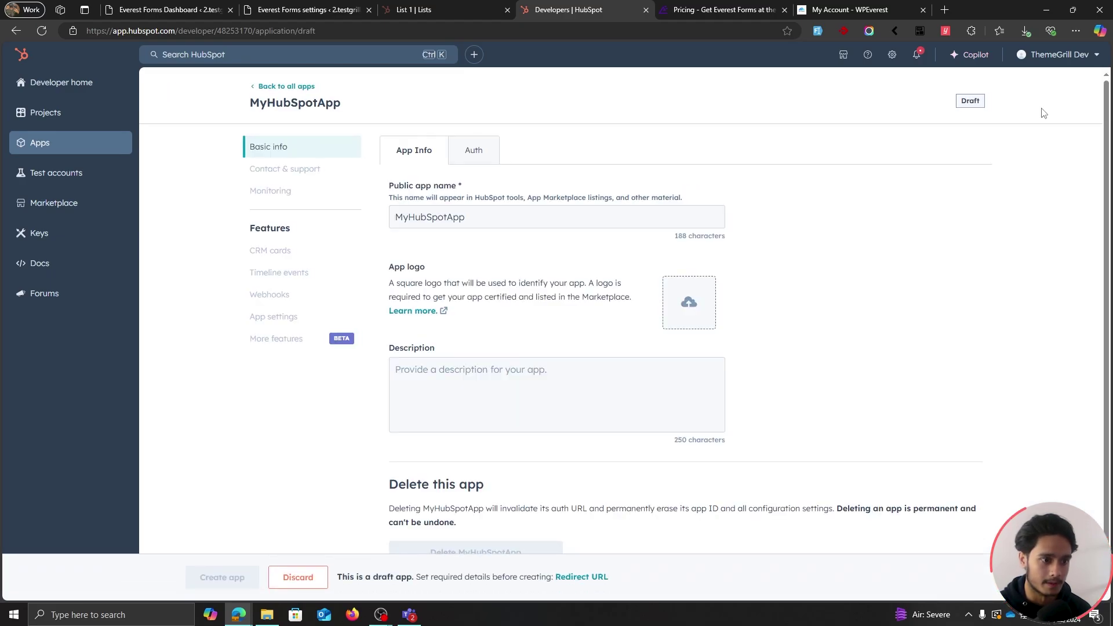
Set the draft app's public name to TG Hub and its description to shhersh.
double_click(394, 217)
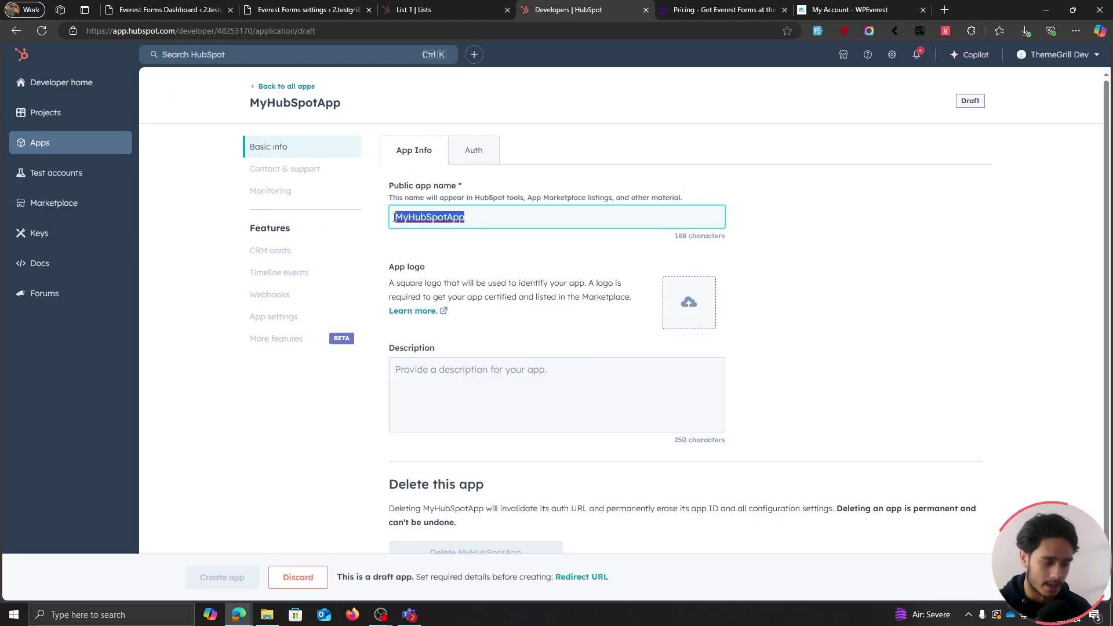
key("BackSpace")
type("TG ")
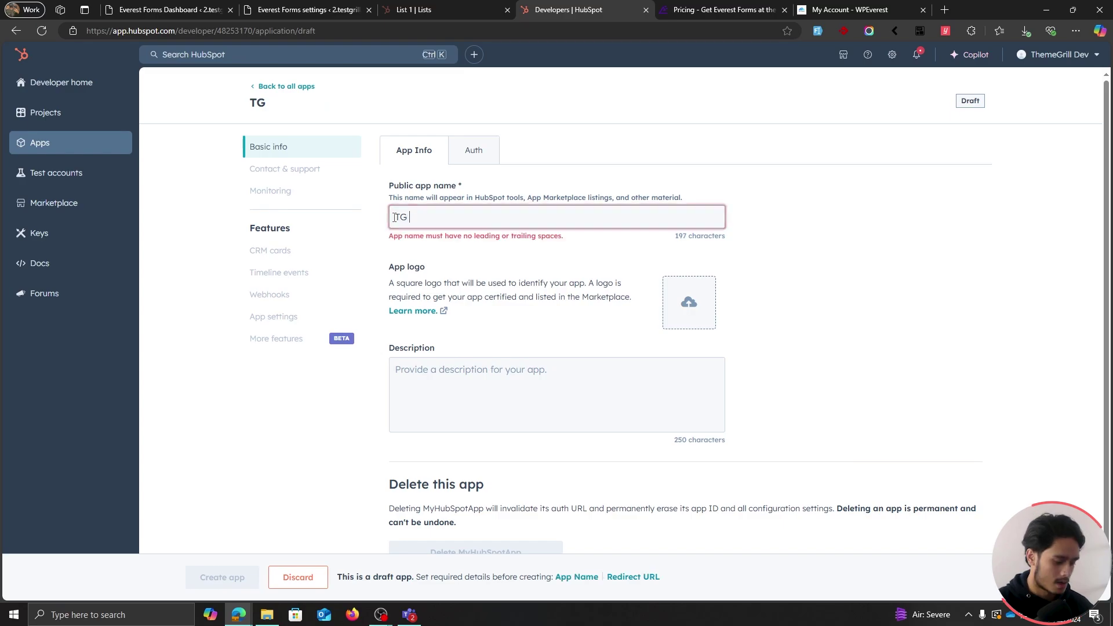
type("Hub")
left_click(539, 368)
type("shhersh")
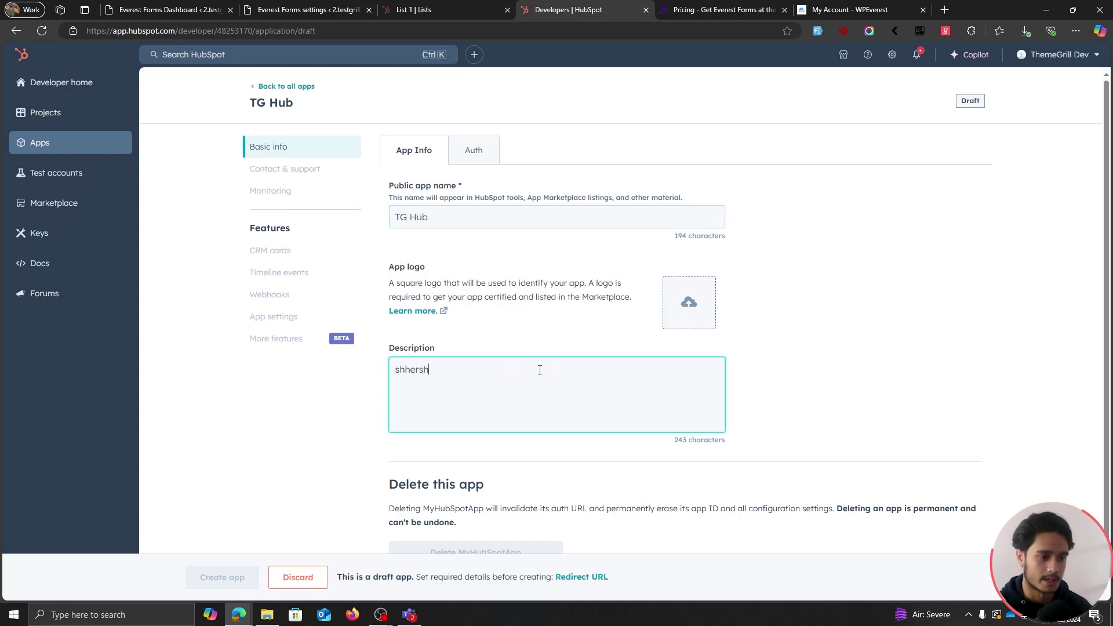
scroll(812, 329, "down", 1)
scroll(754, 290, "up", 1)
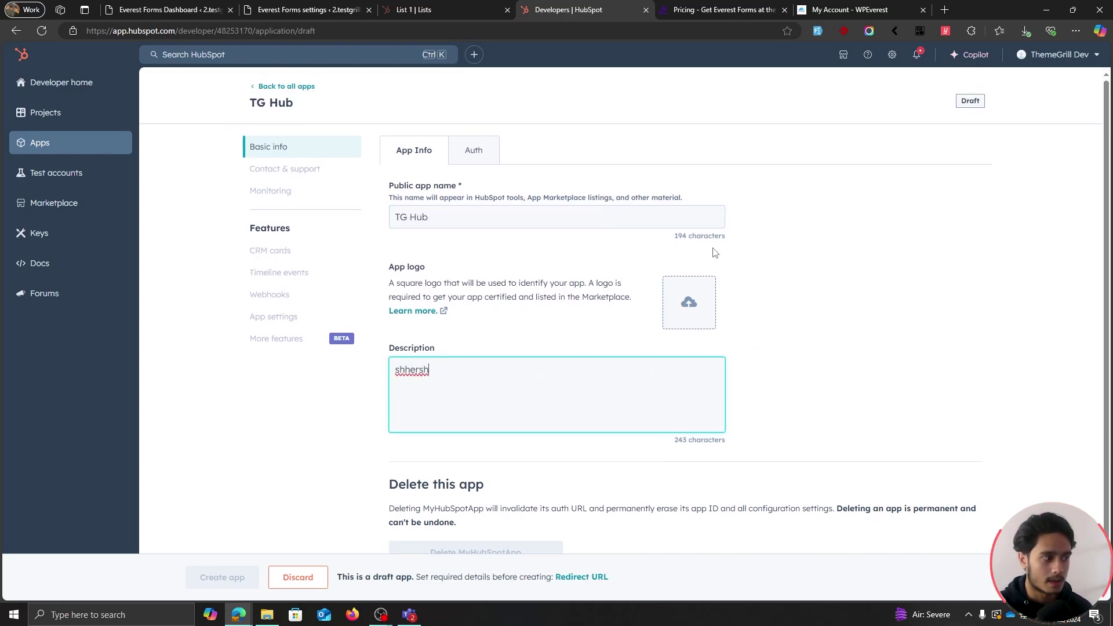
Copy the redirect URL format yoursite.com/wp-admin/?evf_hubspot_auth=1 from the Everest Forms HubSpot documentation into the app's redirect URL in its auth settings.
left_click(474, 152)
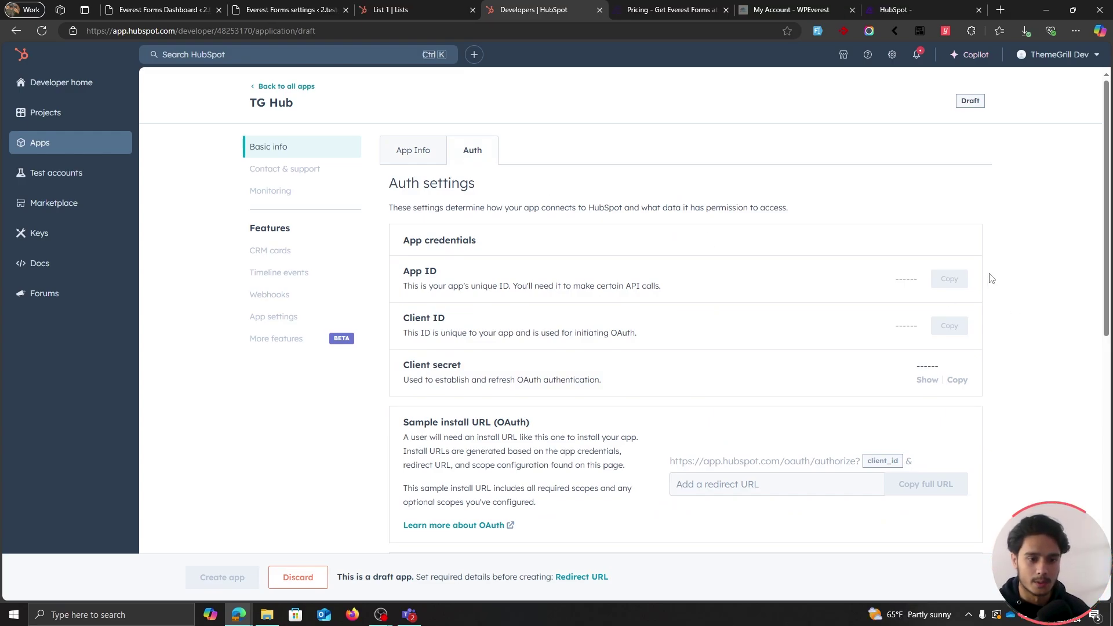
scroll(989, 276, "down", 5)
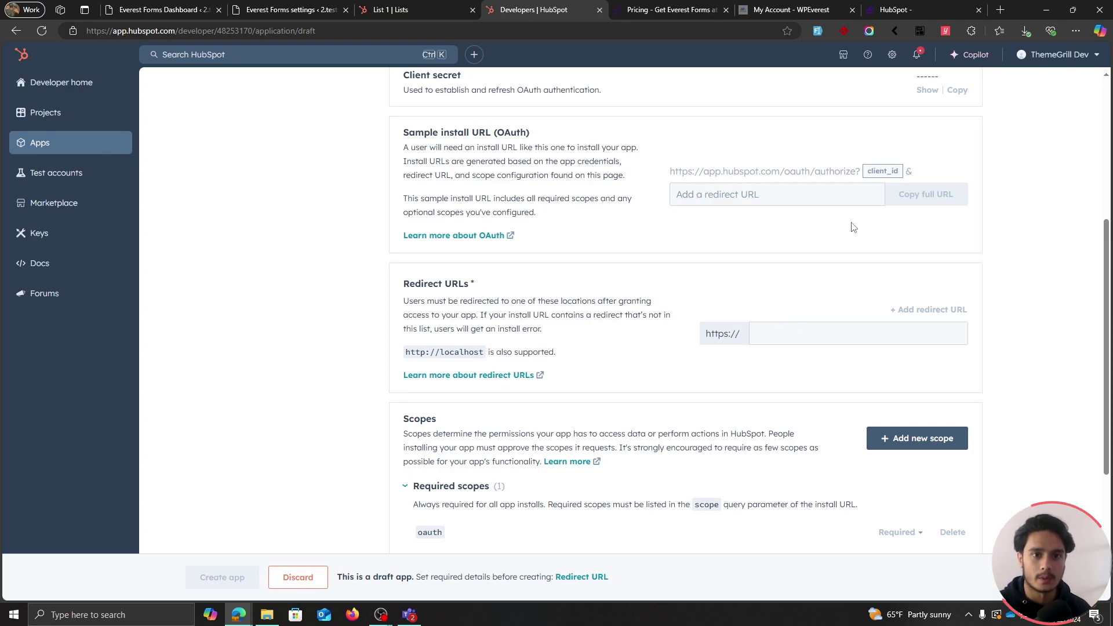
left_click(801, 331)
key("ctrl+9")
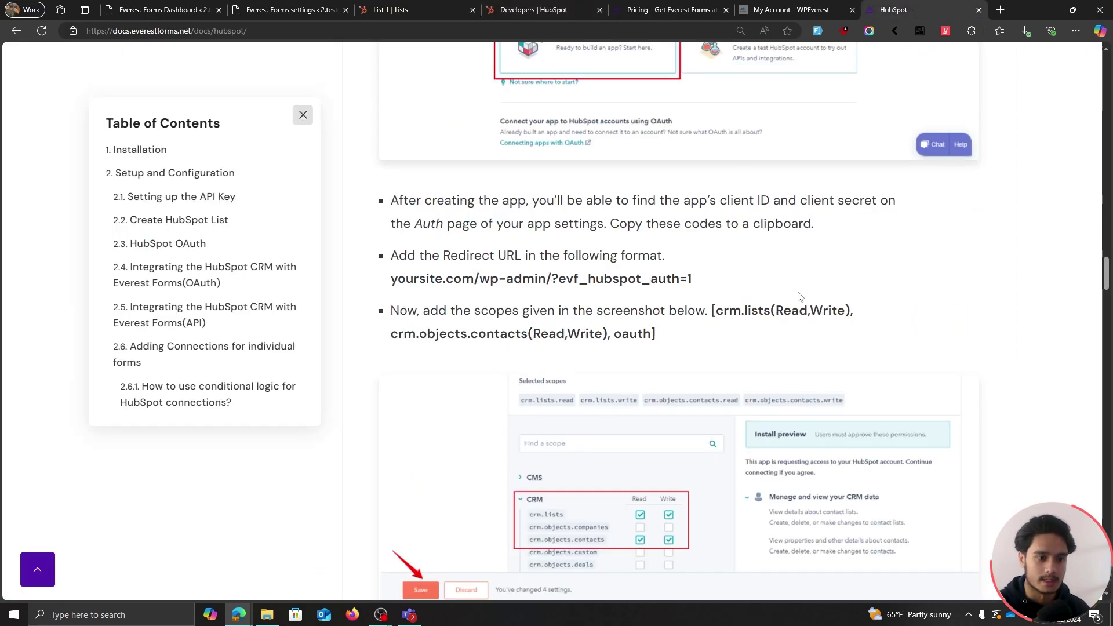
left_click_drag(387, 285, 703, 280)
key("ctrl+c")
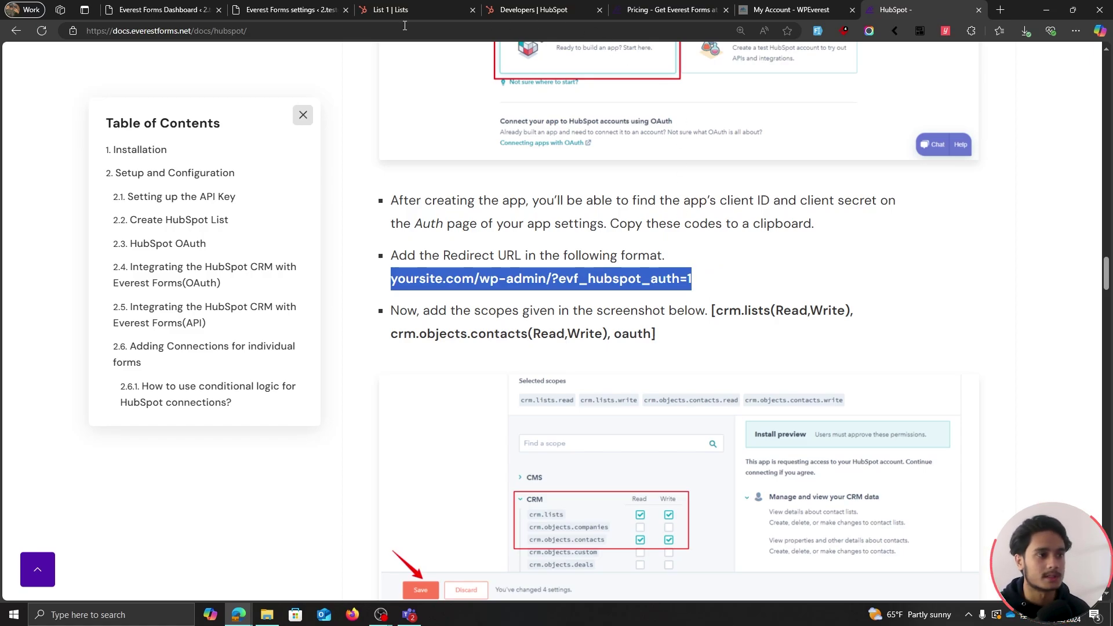
left_click(534, 10)
left_click(812, 333)
key("ctrl+v")
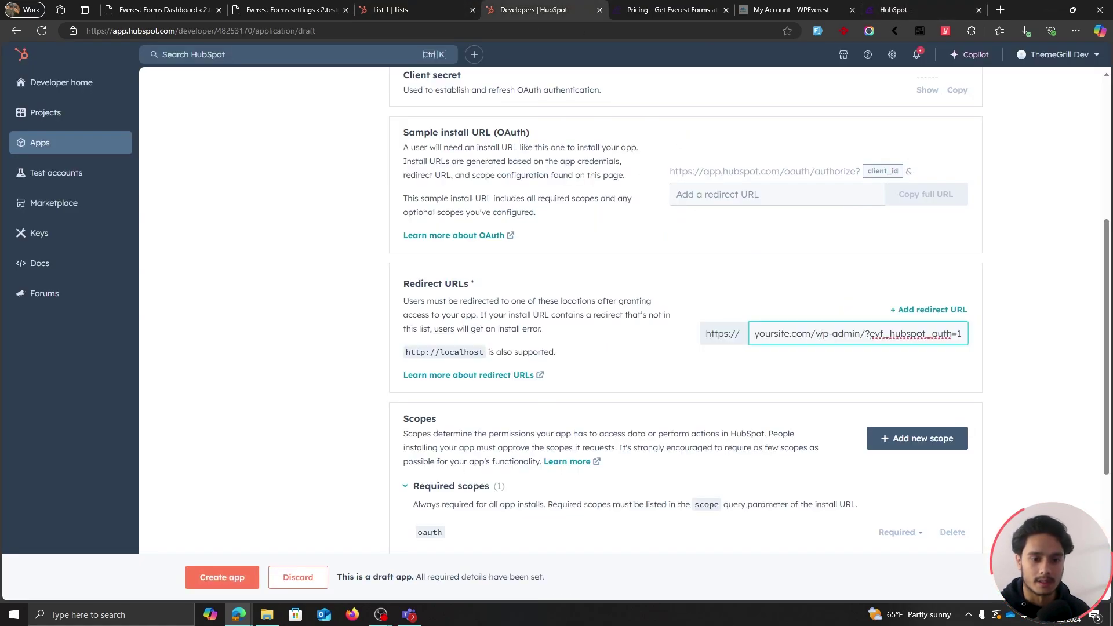
Replace yoursite.com in the redirect URL with the WordPress site's domain, 2.testgrill.net, copied from the Everest Forms settings page address.
left_click_drag(812, 334, 750, 333)
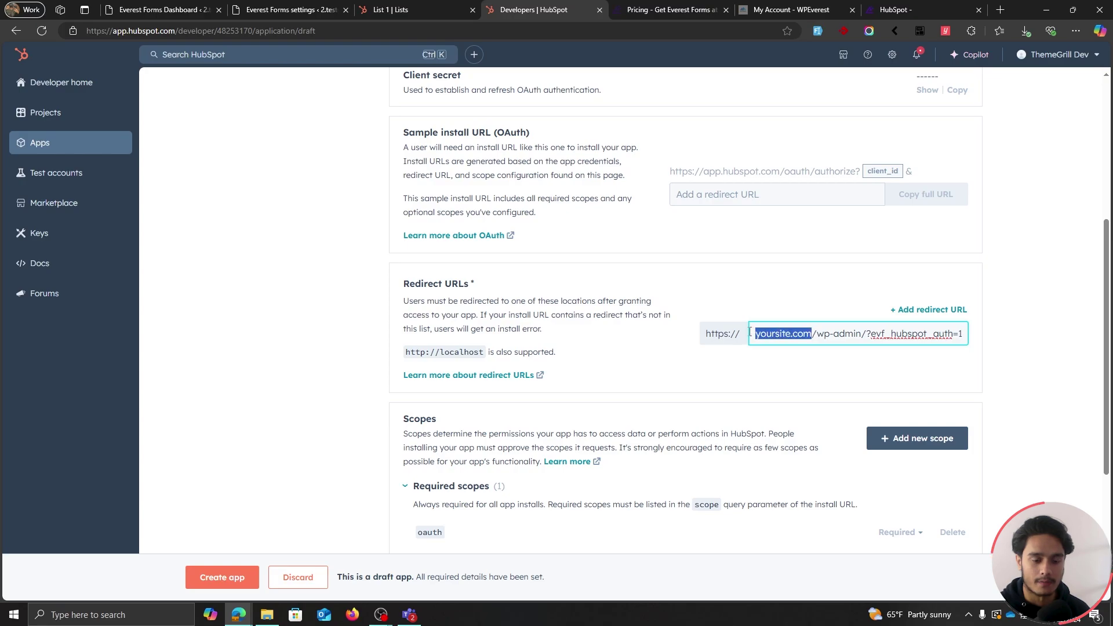
left_click(270, 7)
right_click(147, 36)
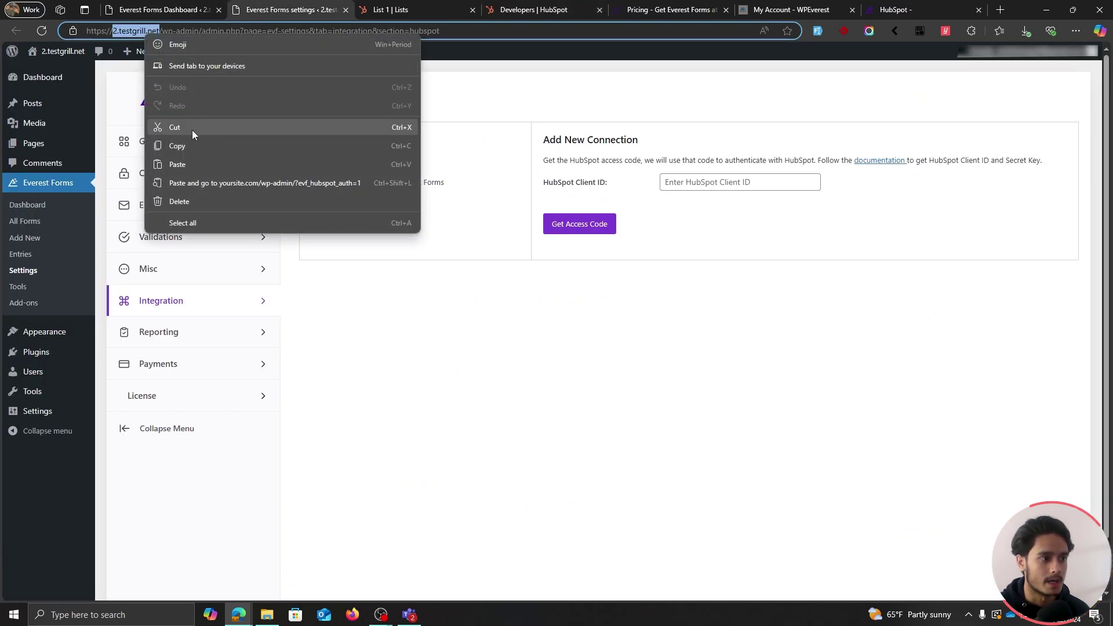
left_click(168, 146)
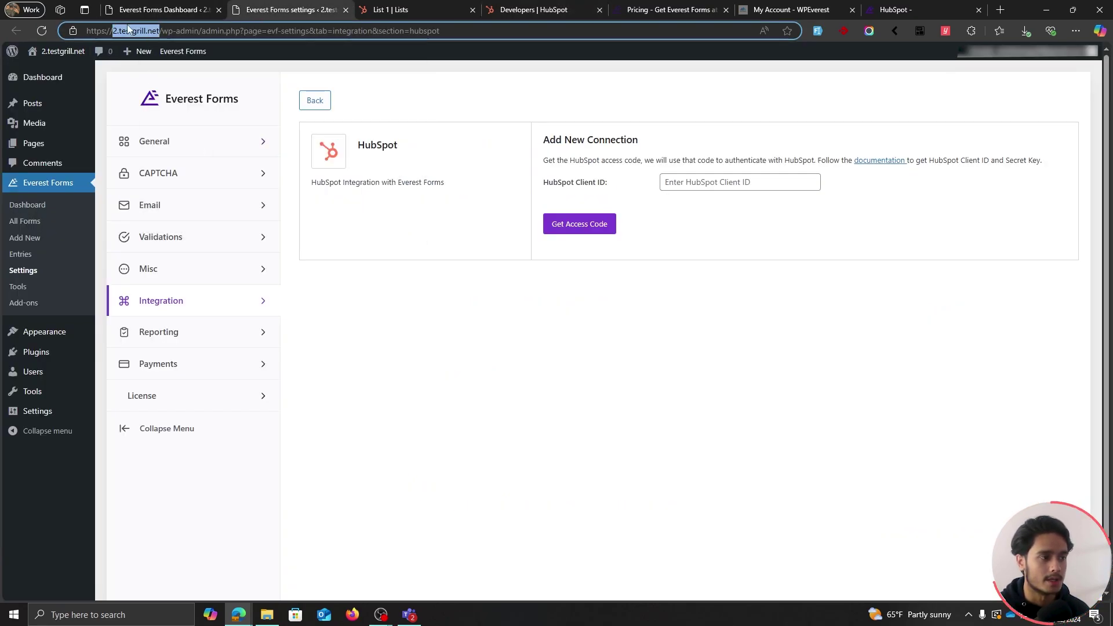
left_click(536, 8)
key("ctrl+v")
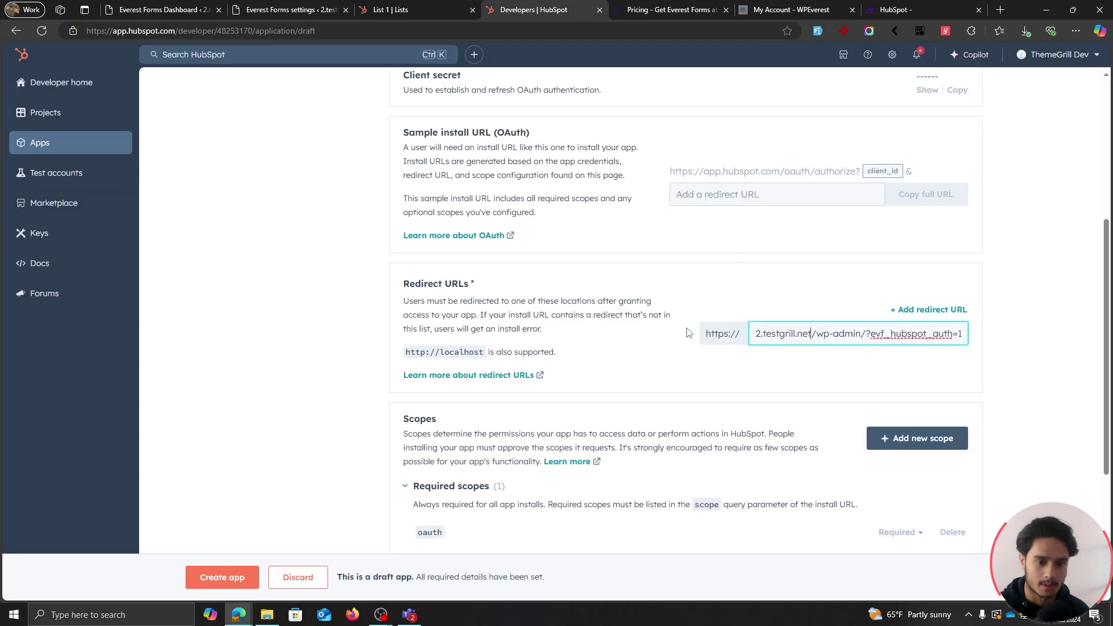
left_click(961, 335)
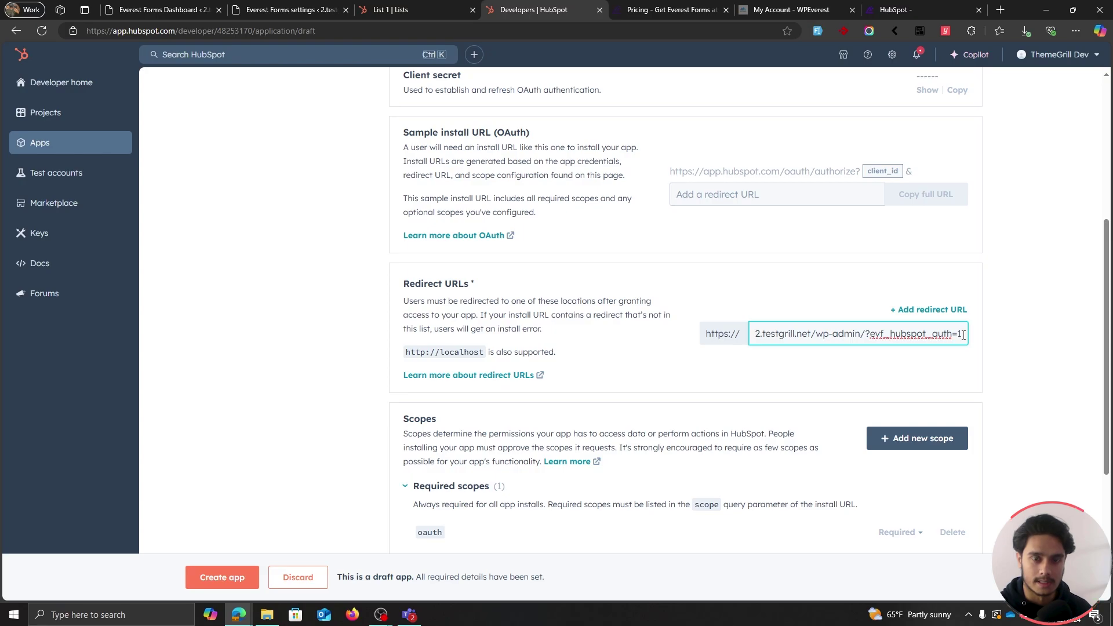
Check the required scopes in the Everest Forms HubSpot documentation and return to the Scopes section of the draft app's auth settings.
left_click(896, 10)
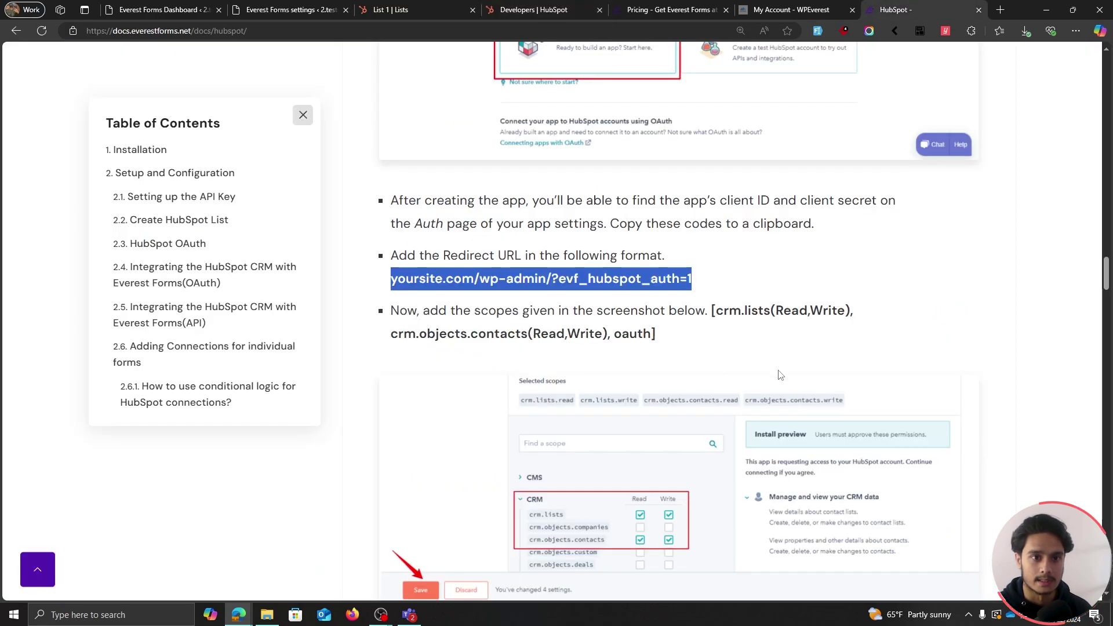
left_click(1047, 370)
scroll(1041, 395, "up", 1)
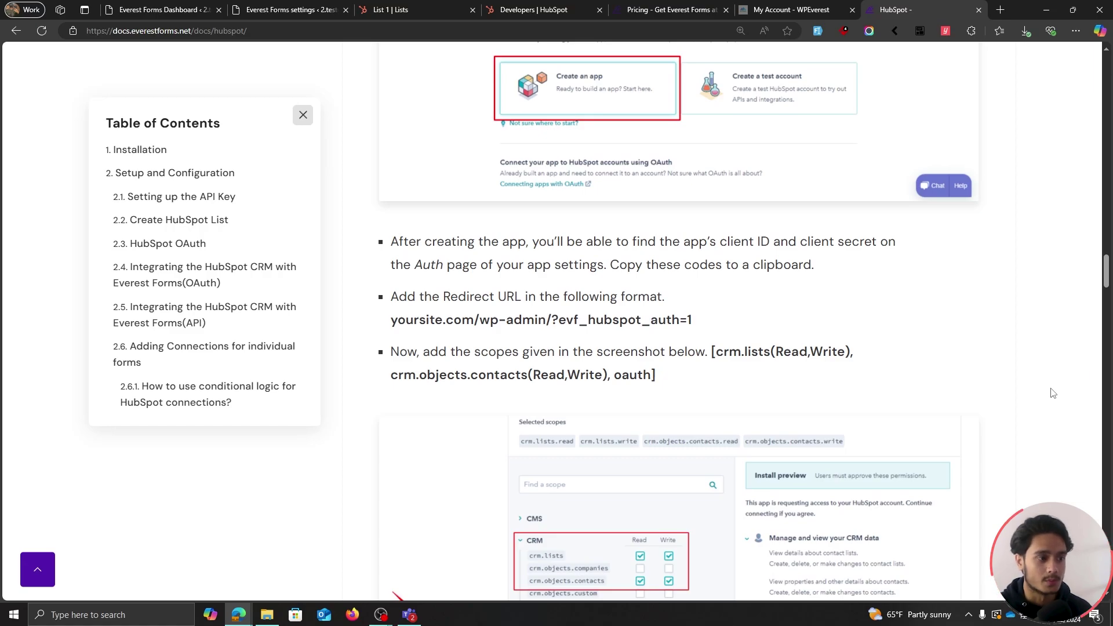
key("ctrl+Tab")
key("ctrl+Tab")
key("ctrl+Tab")
key("ctrl+Tab")
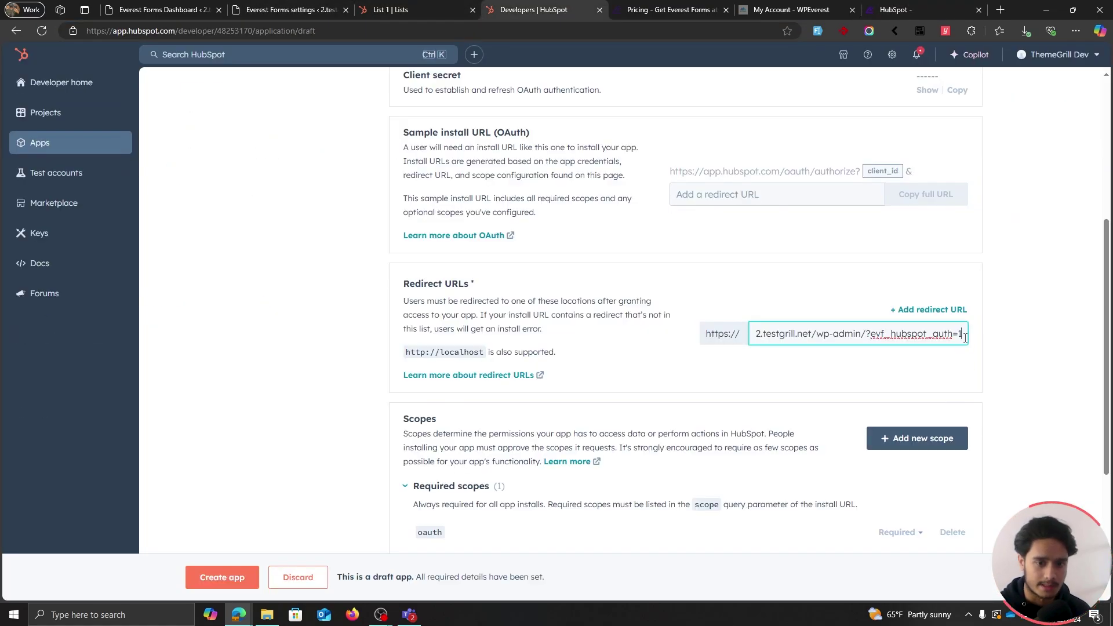
left_click(1004, 388)
scroll(1004, 388, "up", 4)
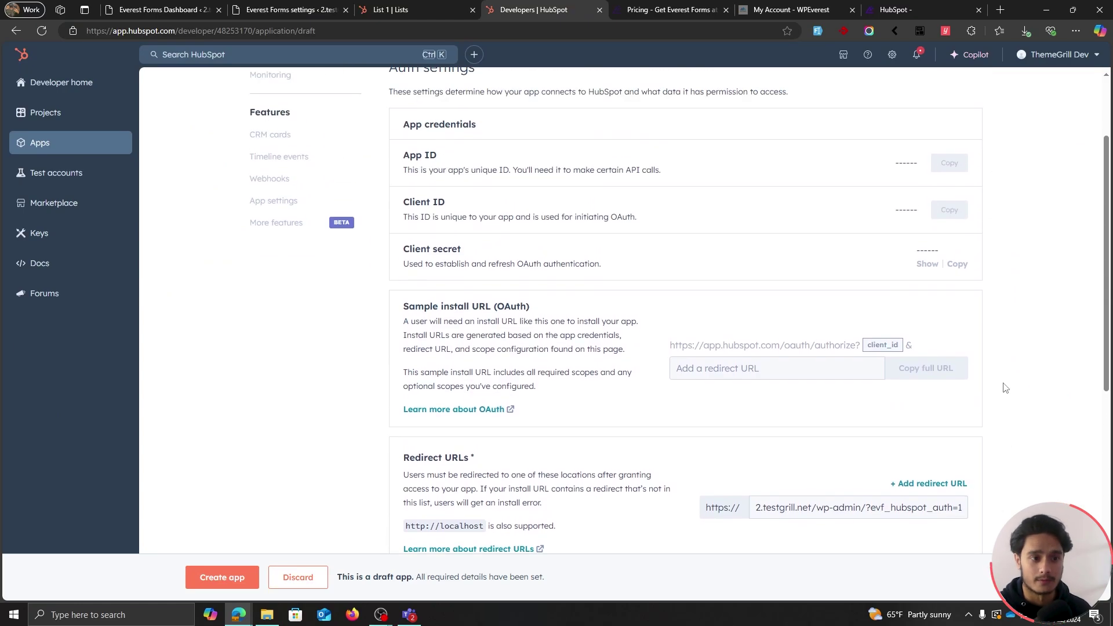
scroll(1004, 388, "down", 5)
scroll(1005, 388, "up", 1)
scroll(1004, 388, "down", 3)
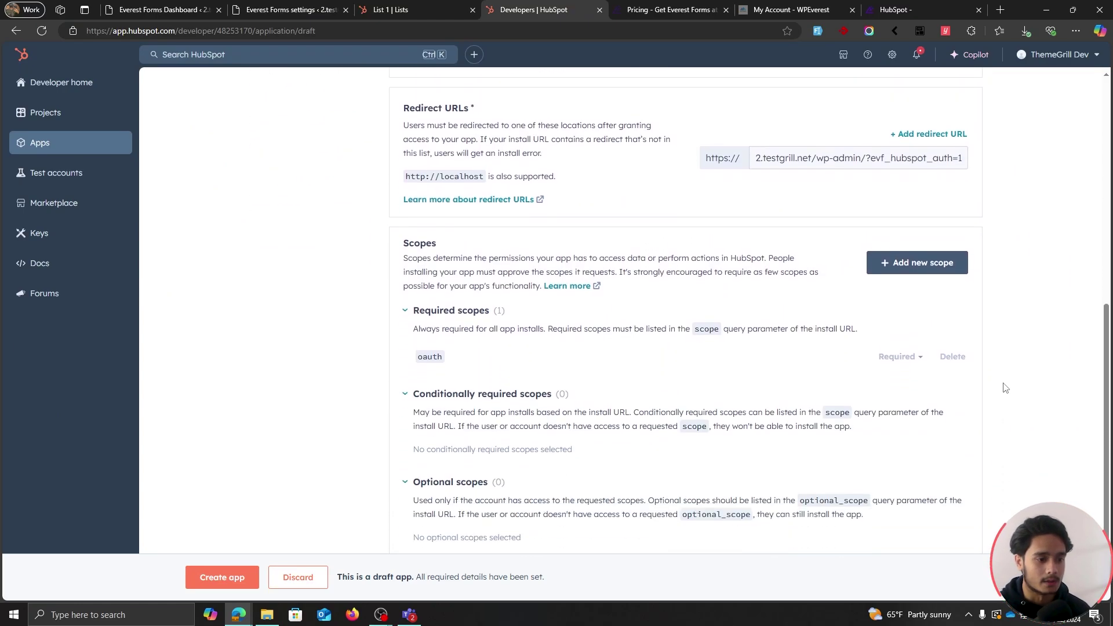
Start adding new scopes to the app and select crm.lists.read and crm.lists.write.
left_click(919, 206)
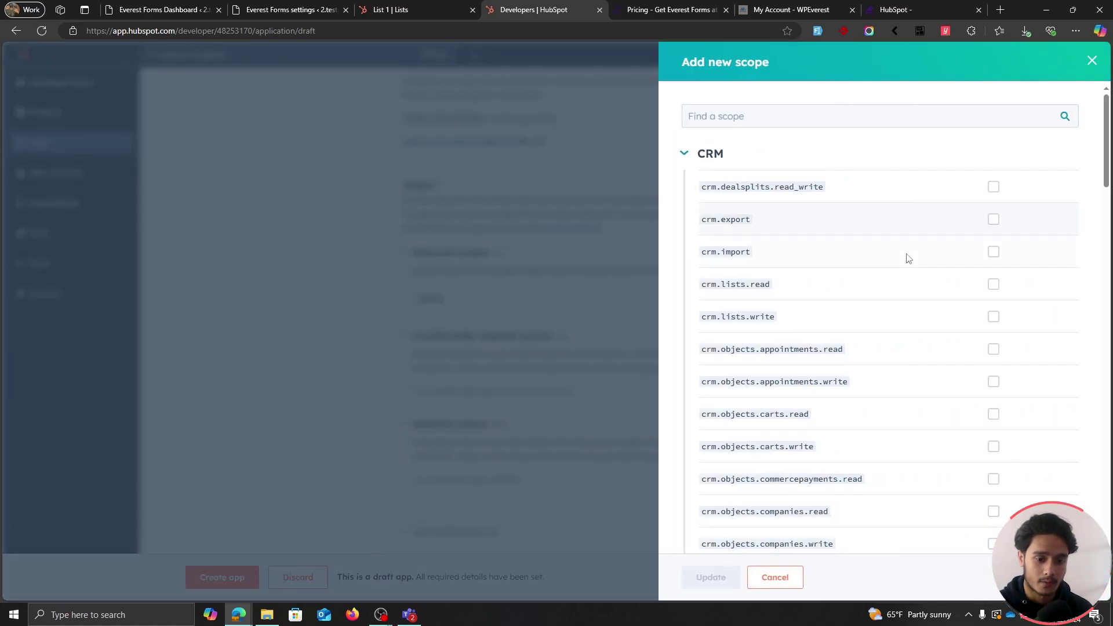
scroll(908, 258, "down", 20)
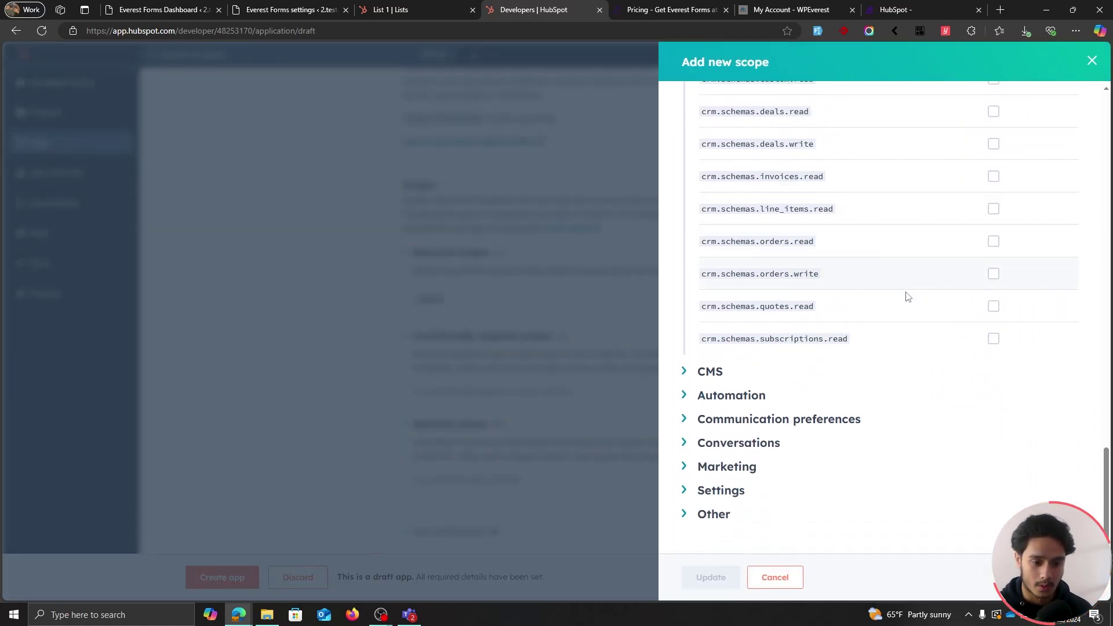
scroll(908, 296, "up", 20)
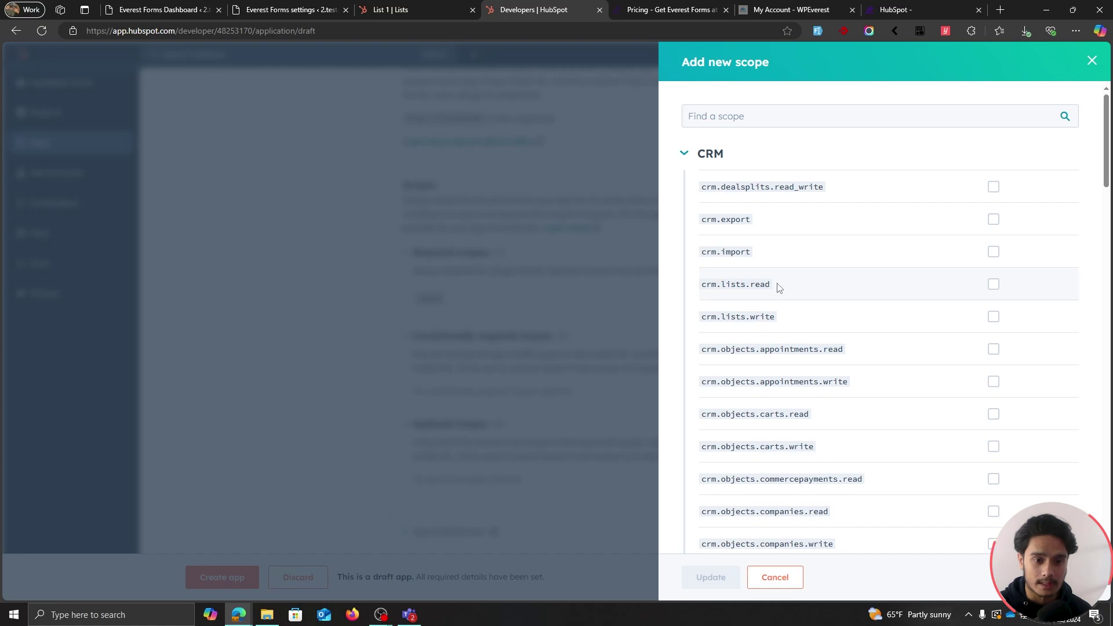
left_click(993, 284)
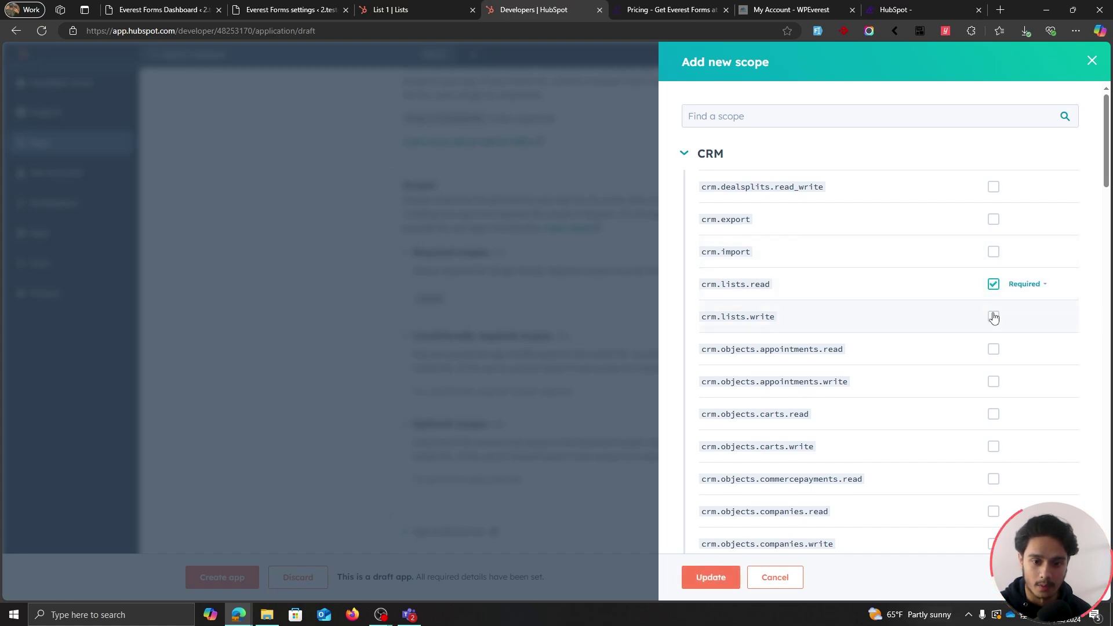
left_click(993, 317)
Select the crm.objects.contacts.read and crm.objects.contacts.write scopes and update the app with the chosen scopes.
scroll(914, 318, "down", 3)
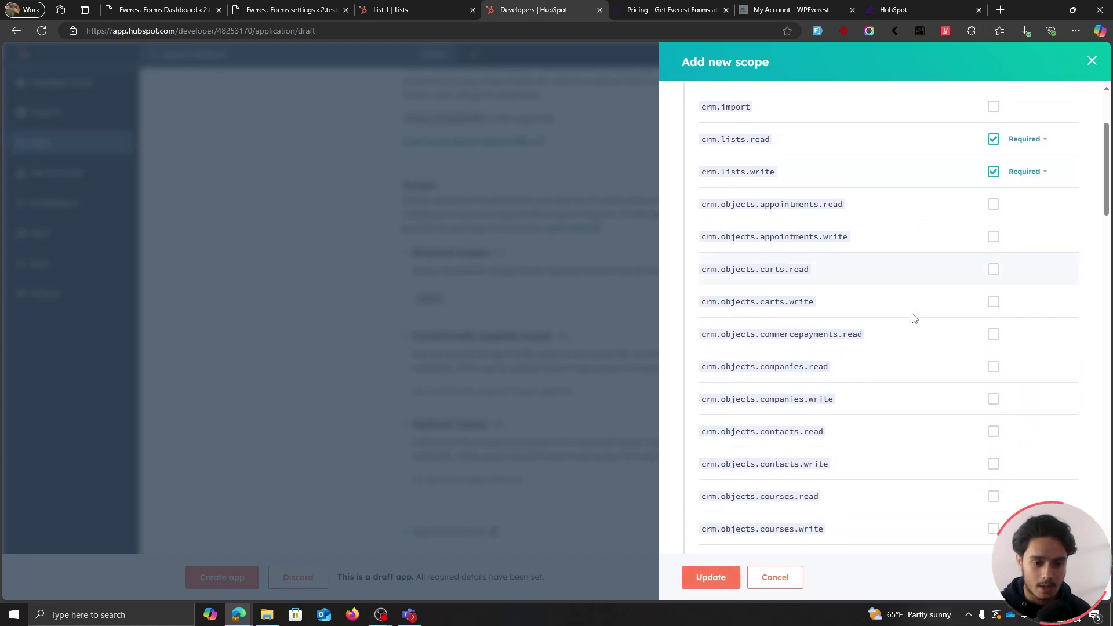
scroll(913, 316, "down", 4)
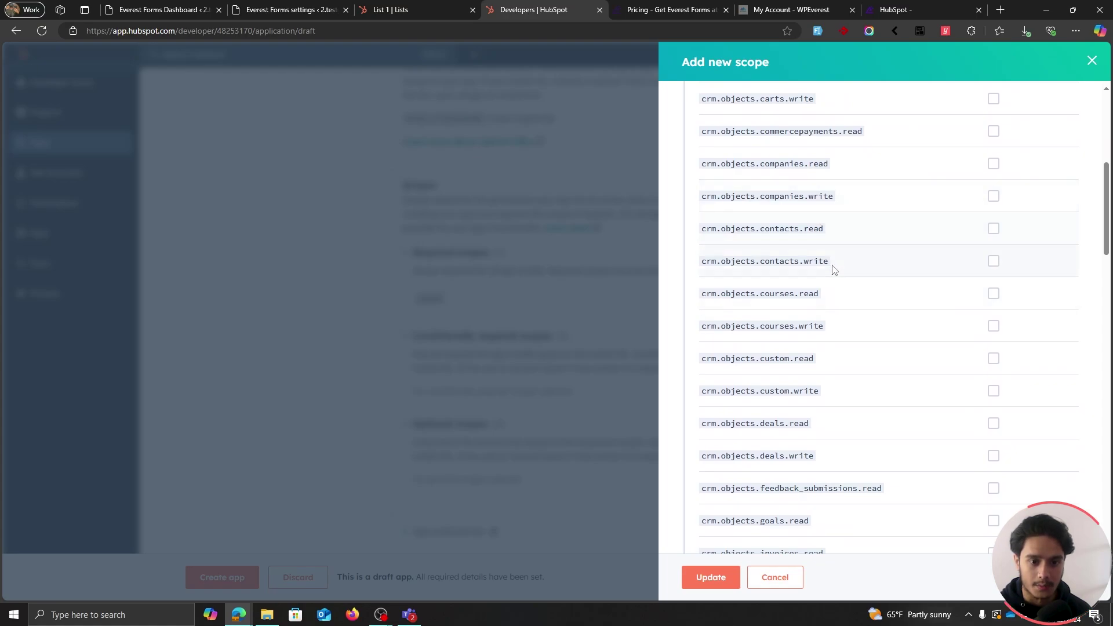
left_click(993, 228)
left_click(994, 261)
scroll(926, 290, "up", 7)
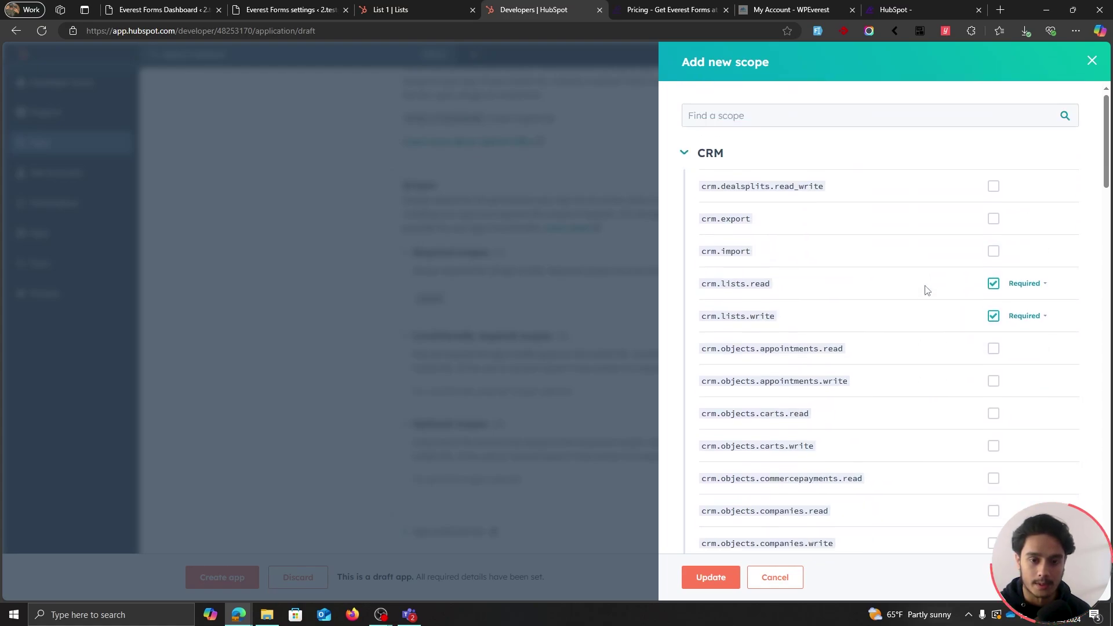
scroll(926, 290, "down", 1)
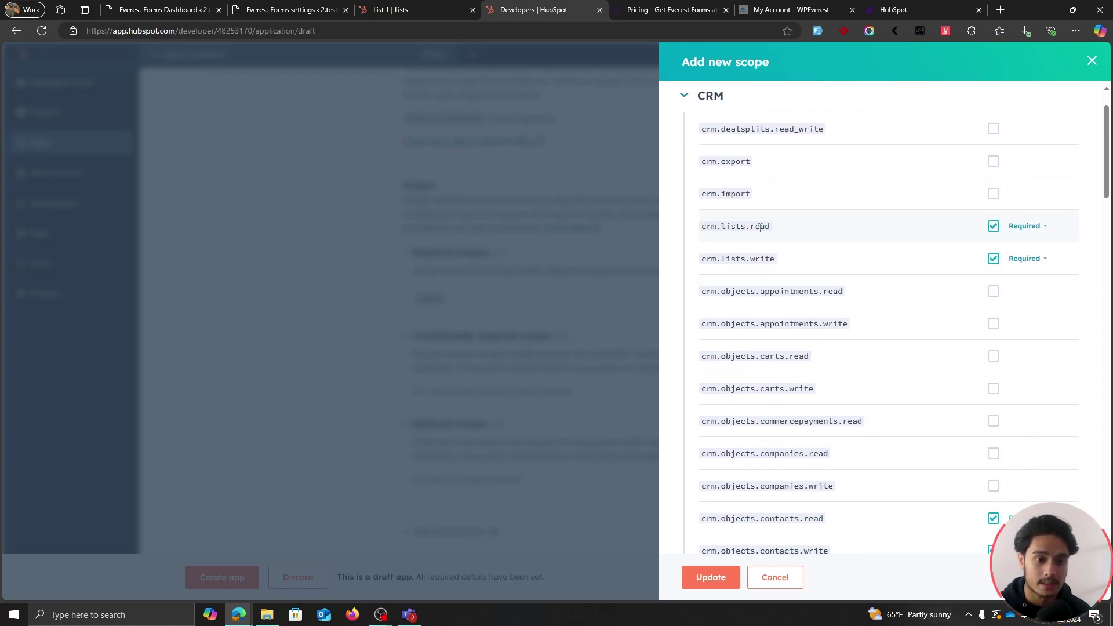
scroll(867, 248, "down", 3)
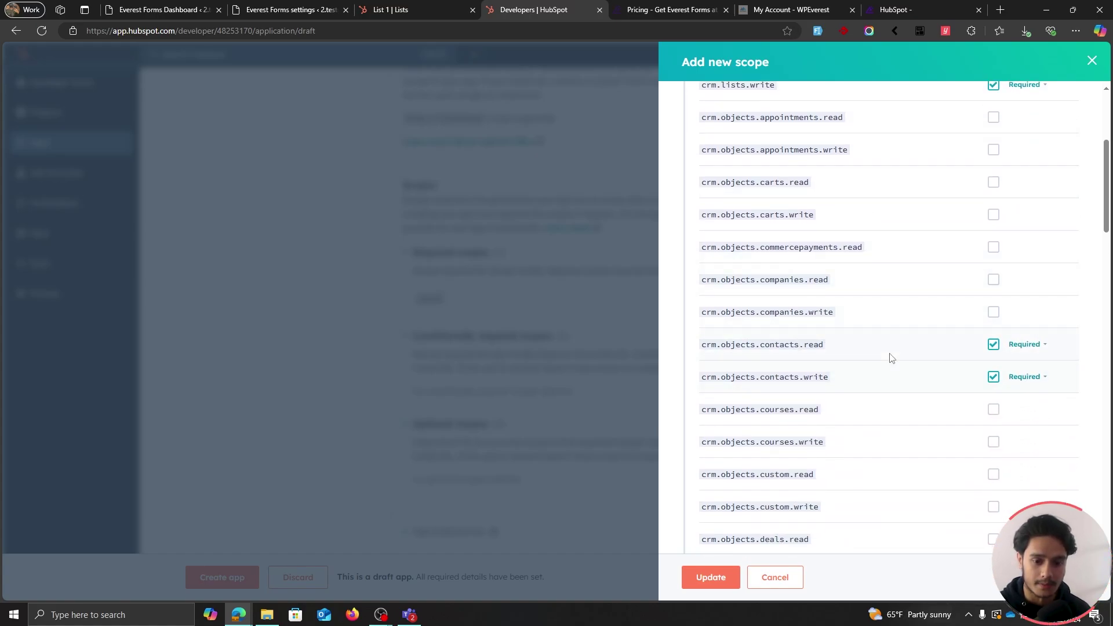
scroll(888, 353, "down", 15)
left_click(708, 576)
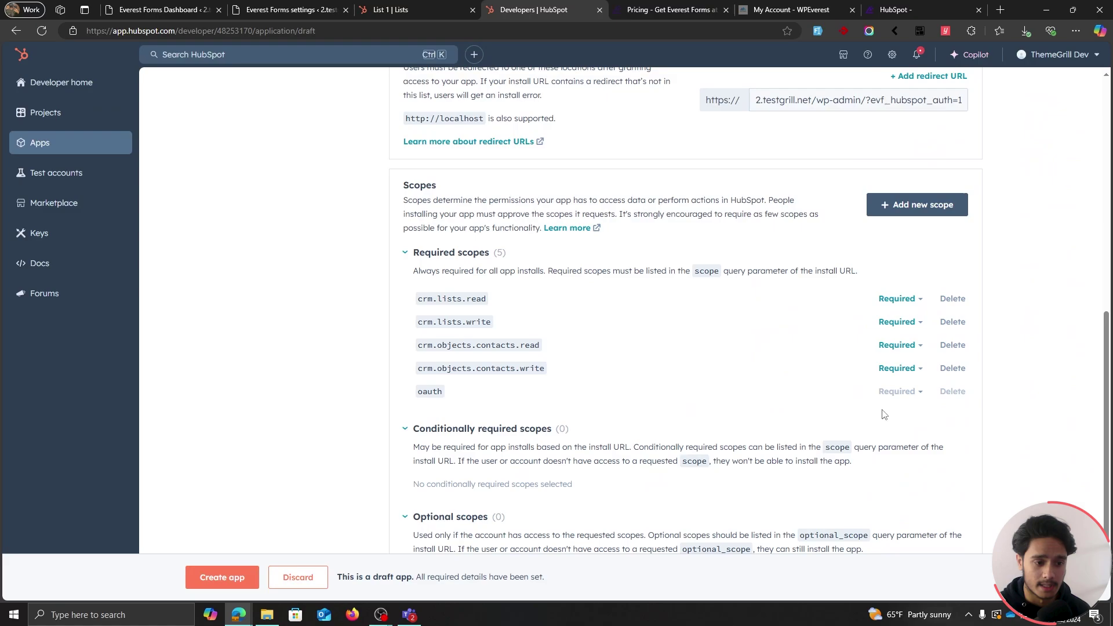
Review the required scopes and auth settings of the draft, and create the TG Hub app.
left_click_drag(392, 295, 548, 394)
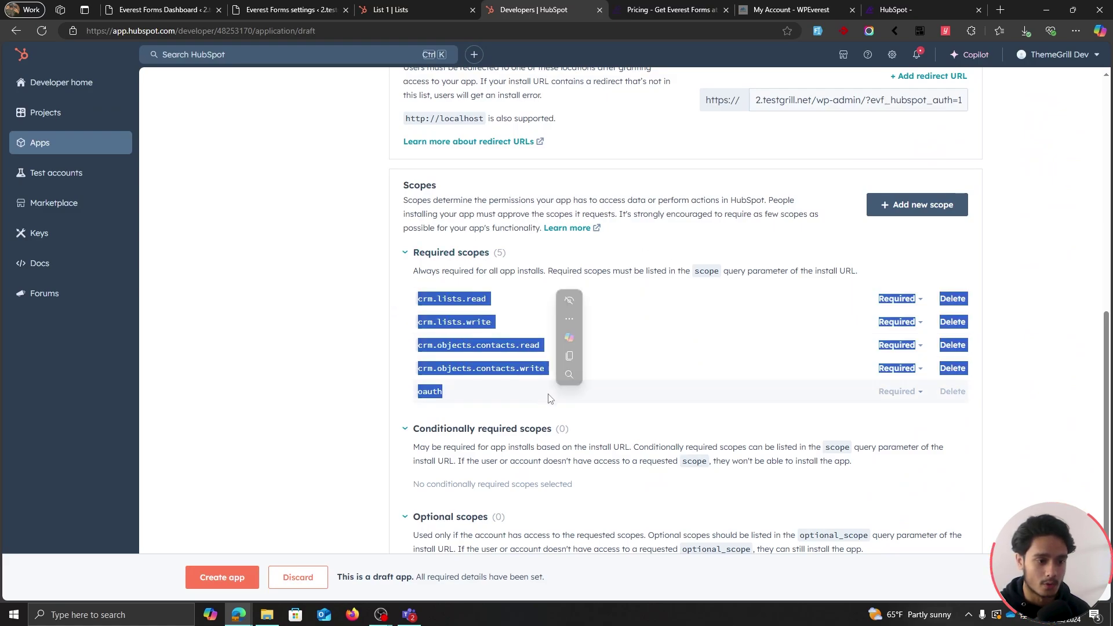
left_click(460, 401)
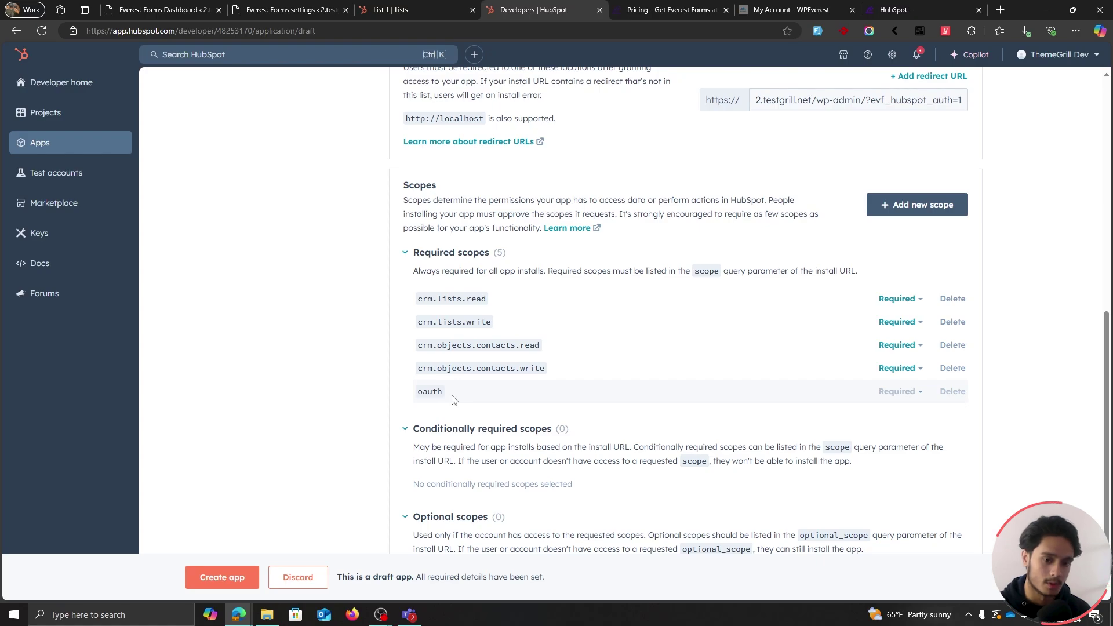
scroll(372, 373, "up", 5)
scroll(372, 371, "up", 3)
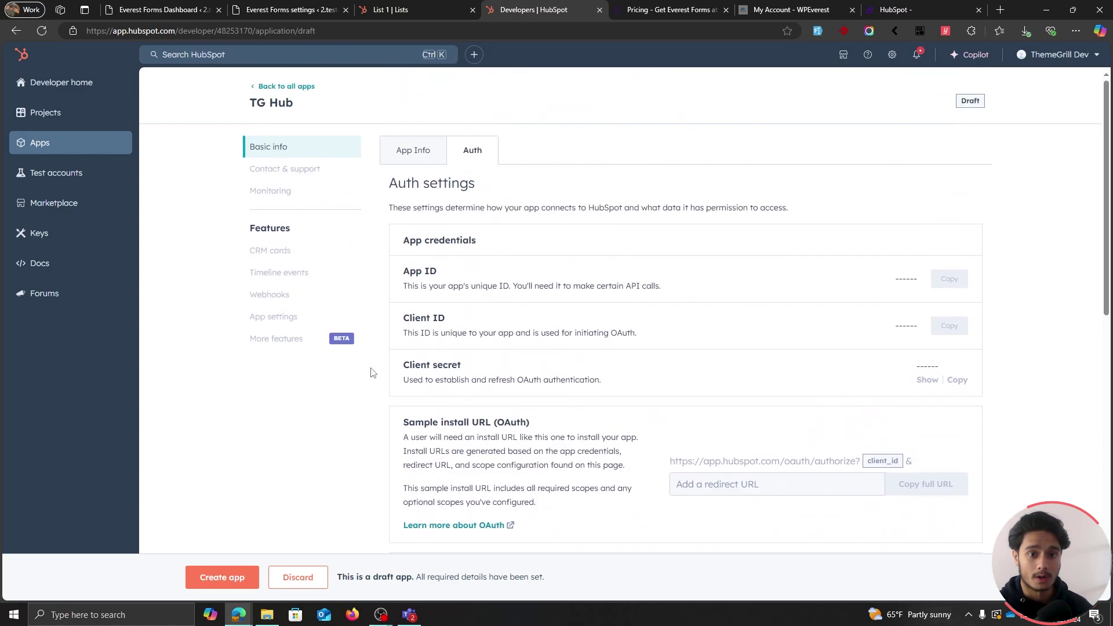
scroll(373, 371, "down", 10)
left_click(234, 587)
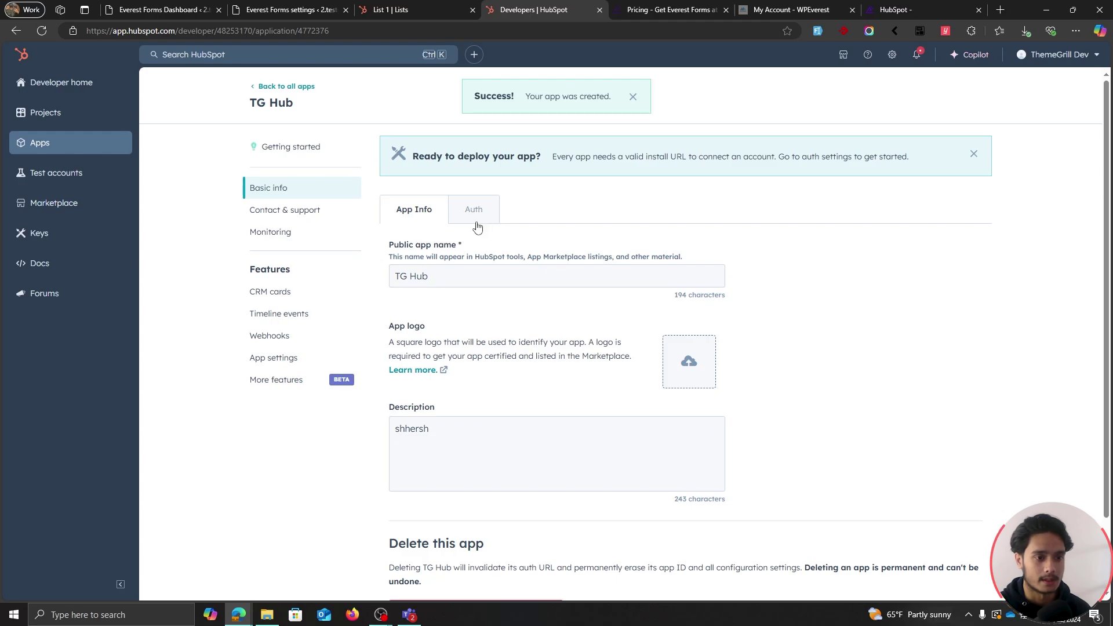
Copy the client ID from the app credentials in TG Hub's auth settings.
left_click(475, 212)
scroll(399, 275, "down", 1)
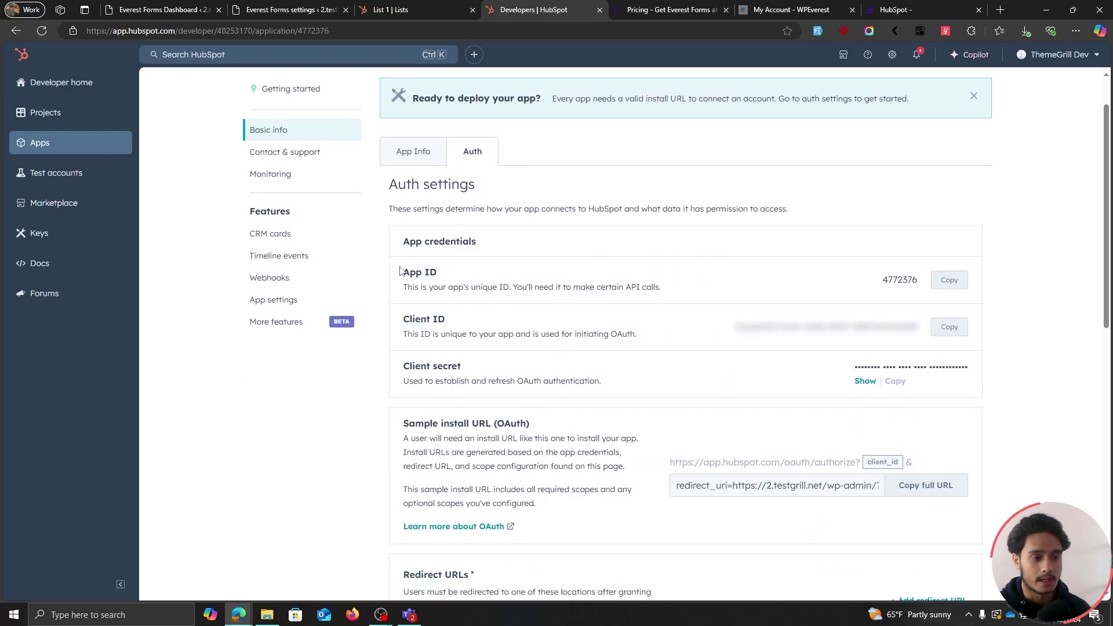
left_click_drag(400, 271, 685, 381)
left_click(654, 389)
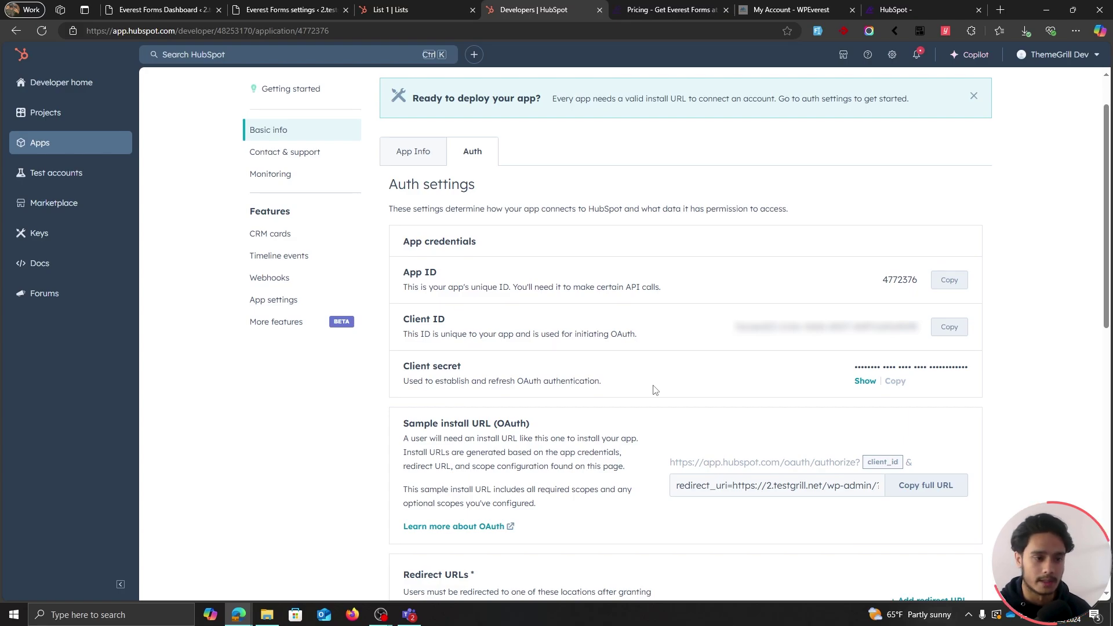
triple_click(413, 319)
left_click(508, 328)
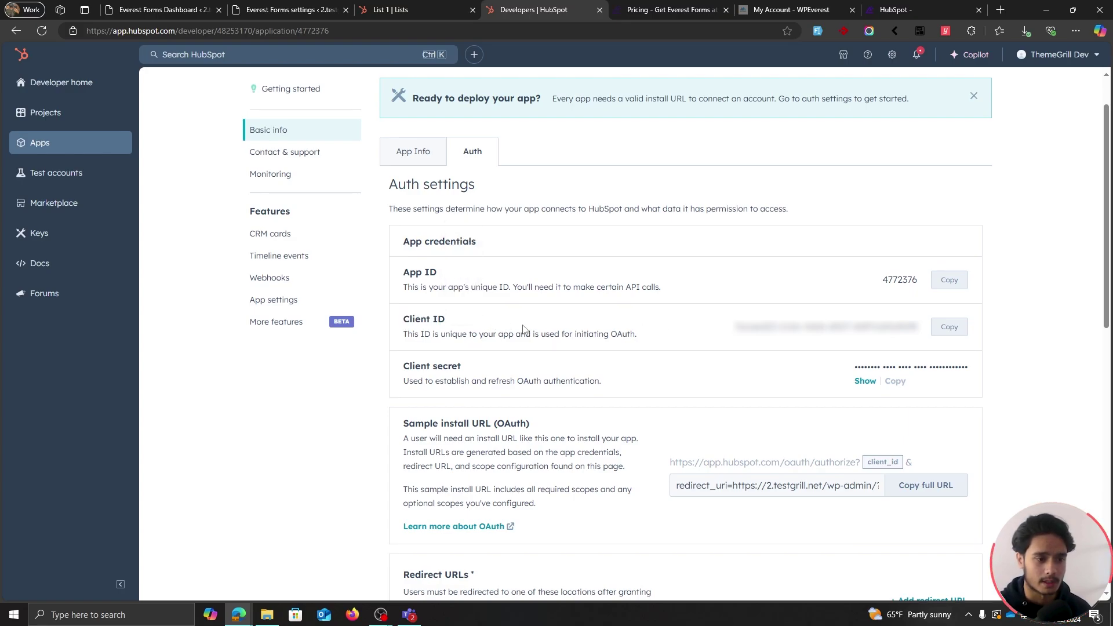
left_click(942, 329)
Close the Everest Forms Dashboard page and paste the copied client ID into the HubSpot Client ID field of the Everest Forms integration settings.
left_click(171, 6)
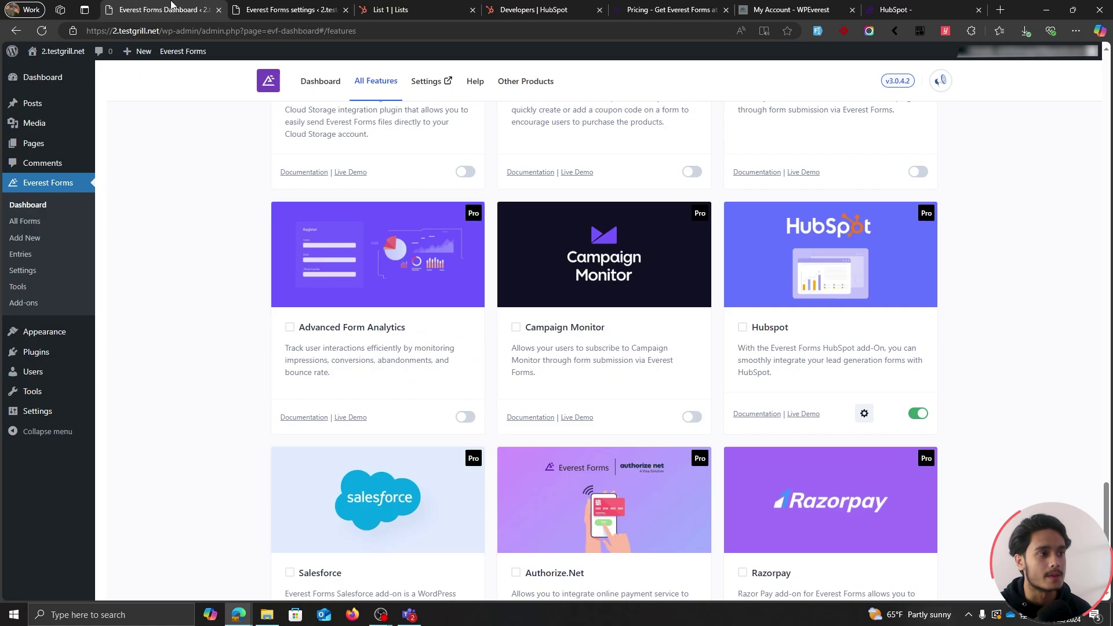
left_click(290, 9)
left_click(219, 10)
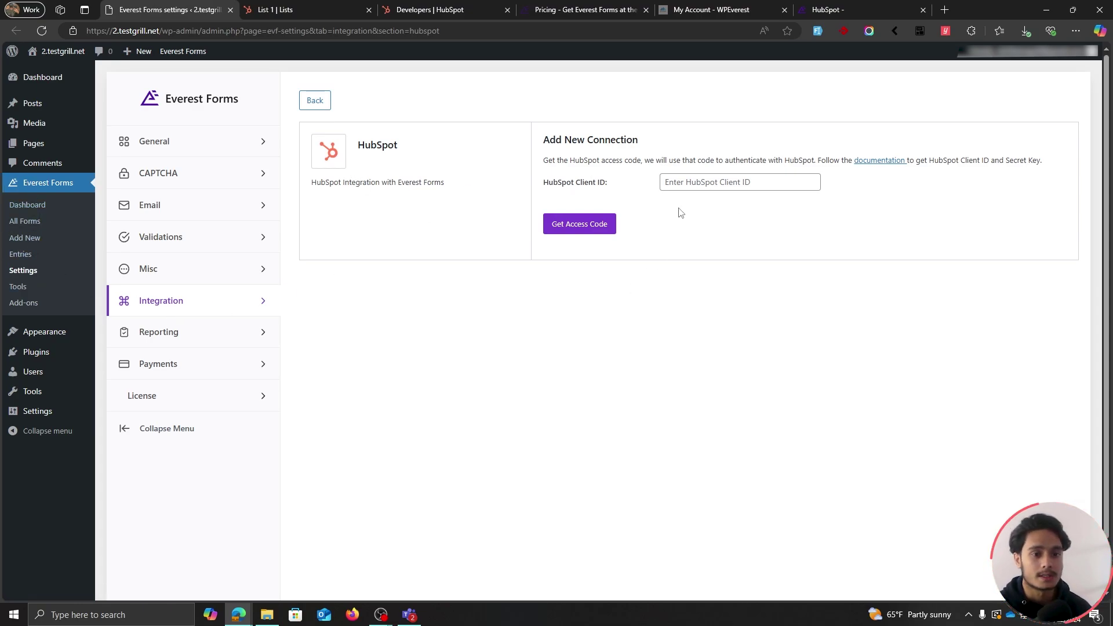
left_click(692, 184)
key("ctrl+v")
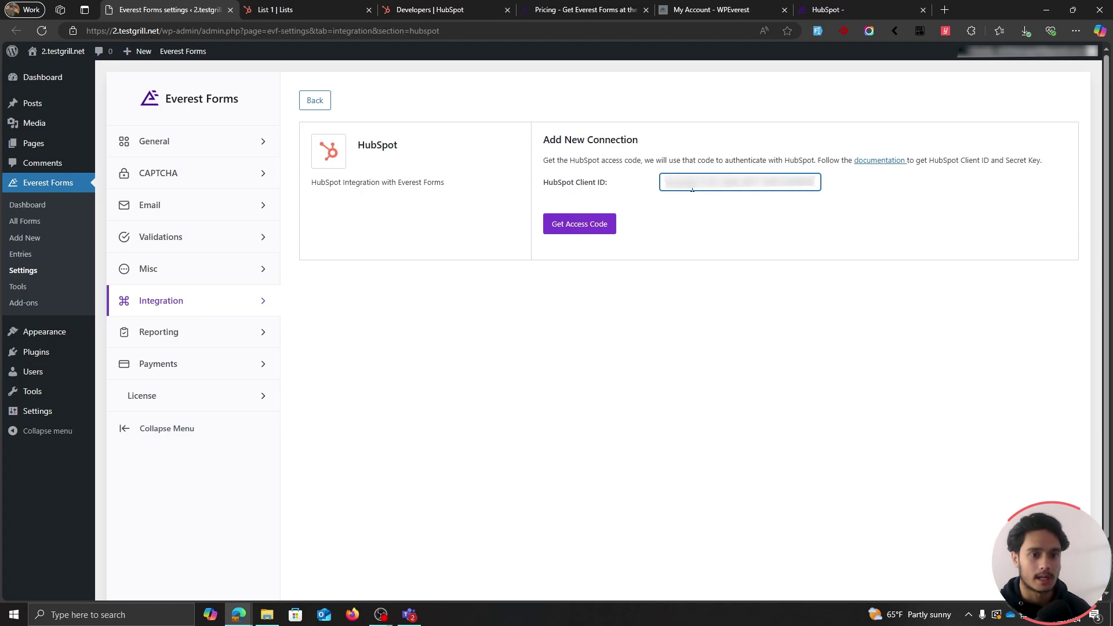
Request the HubSpot access code, choose the ThemeGrill account (themegrill.com) and authorize connecting the TG Hub app to it.
left_click(581, 224)
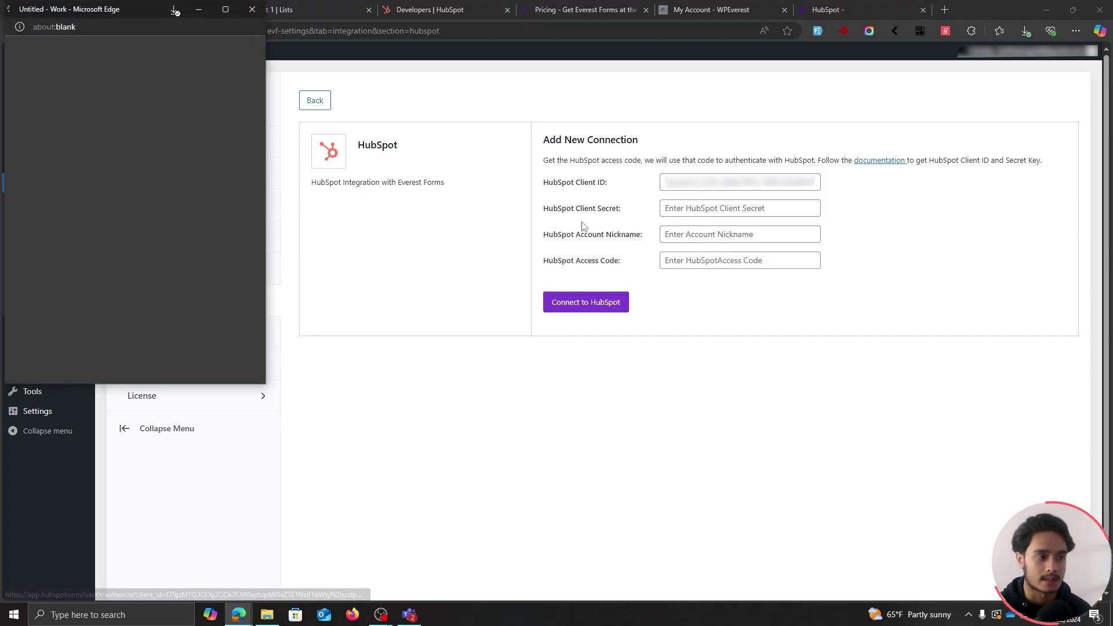
left_click_drag(93, 10, 232, 88)
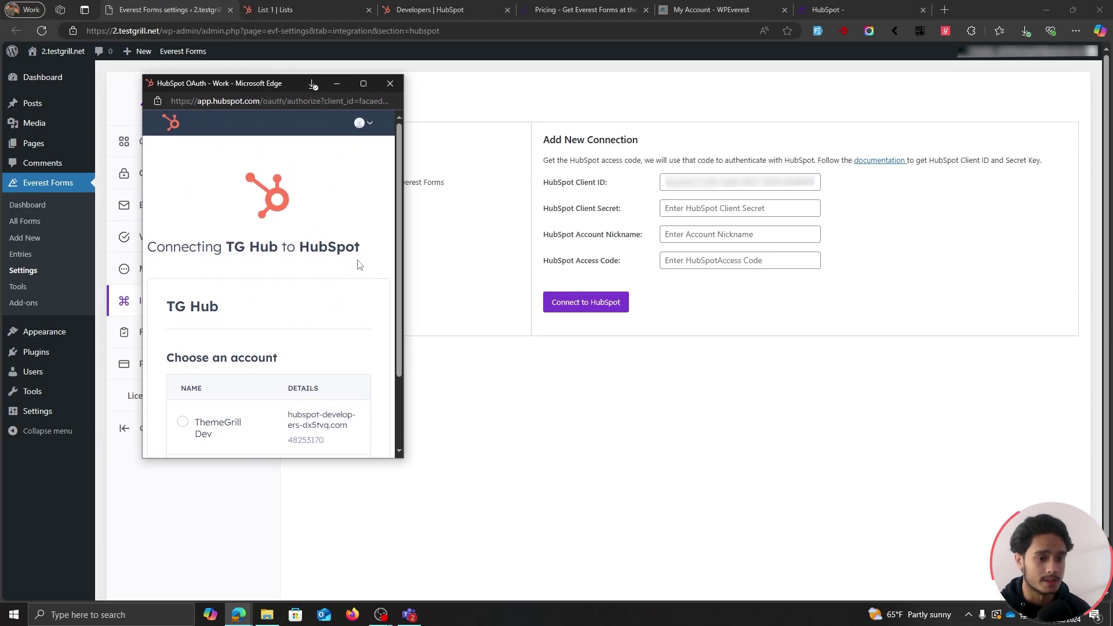
scroll(360, 265, "down", 2)
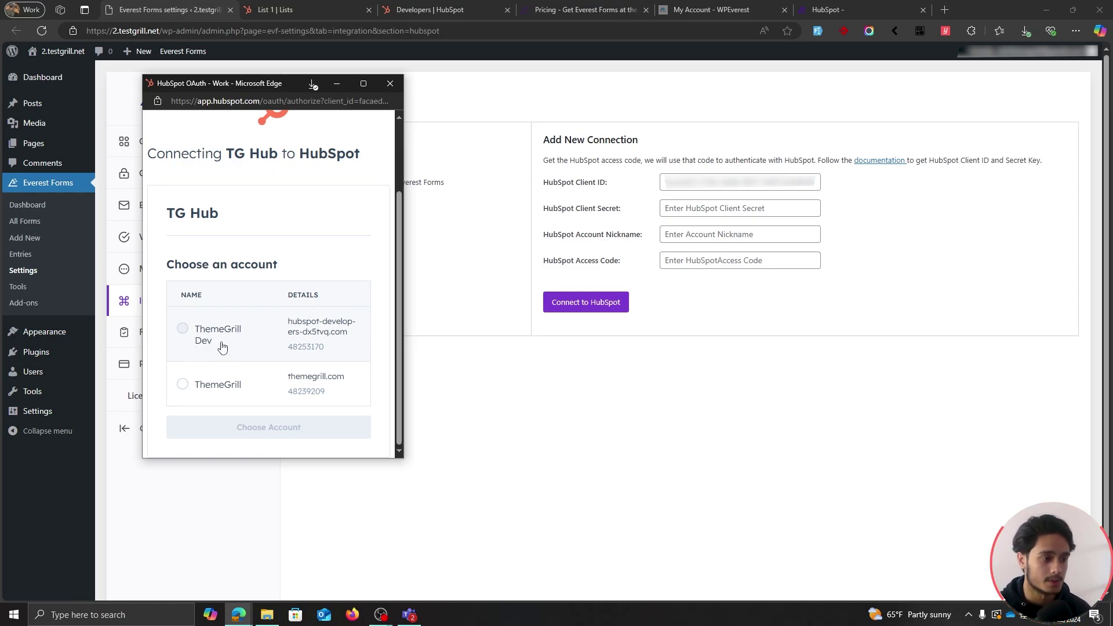
left_click(182, 386)
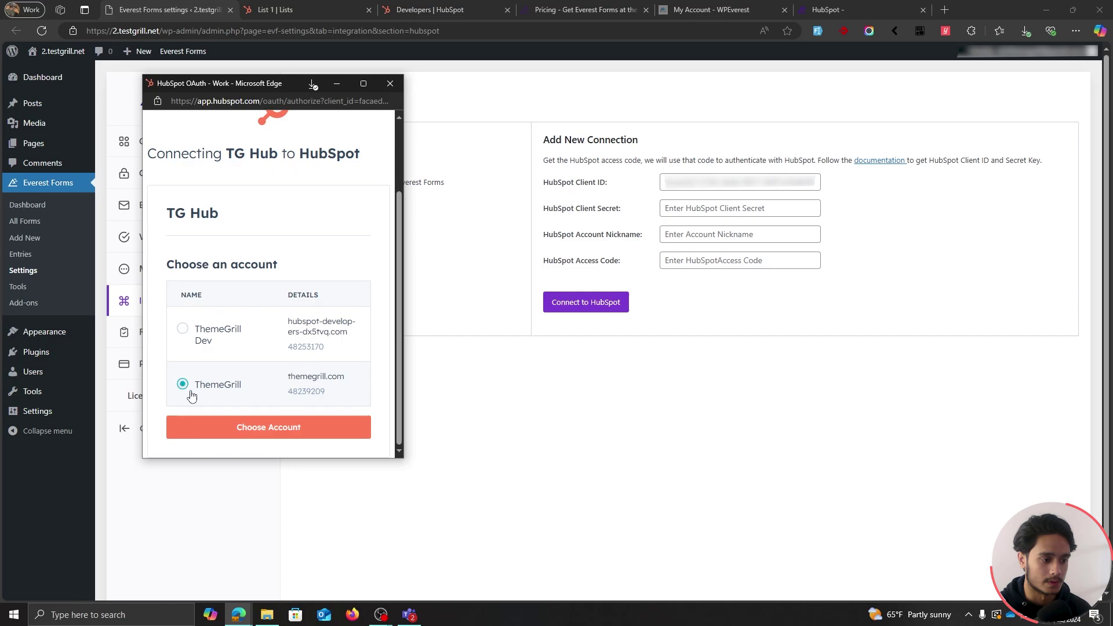
left_click(277, 439)
left_click(332, 93)
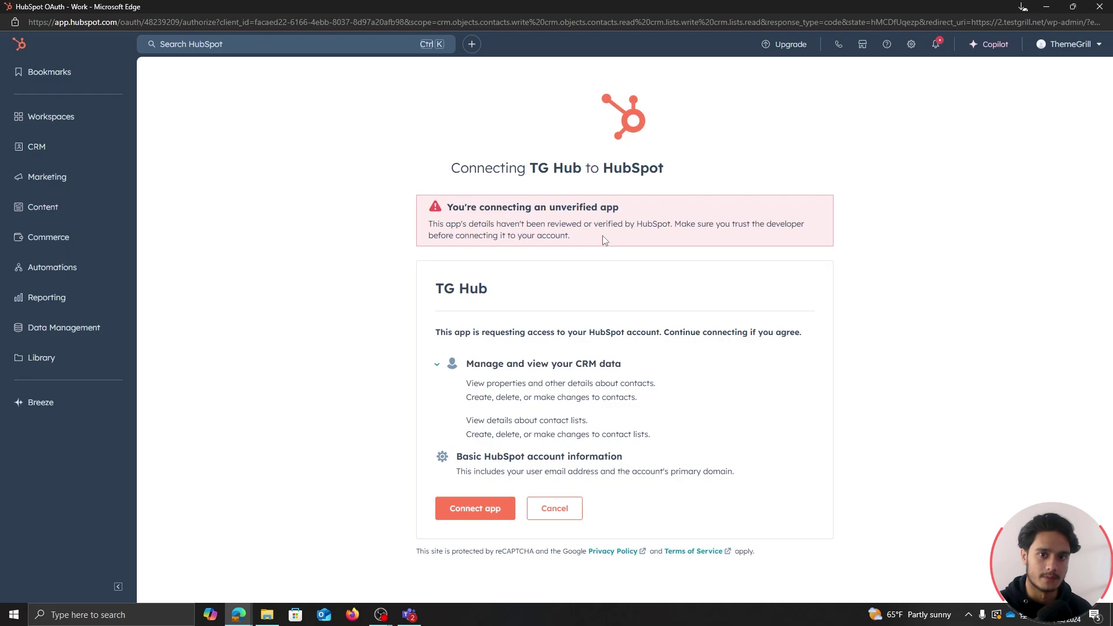
left_click(472, 517)
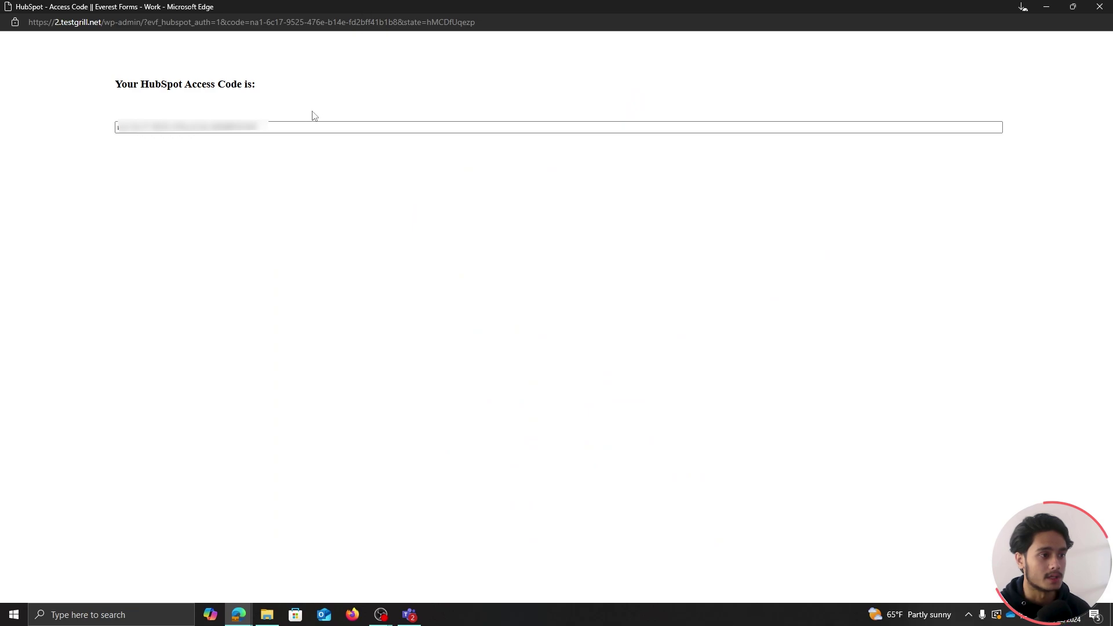
Copy the generated HubSpot access code and paste it into the HubSpot Access Code field of the new Everest Forms connection.
left_click_drag(307, 126, 85, 134)
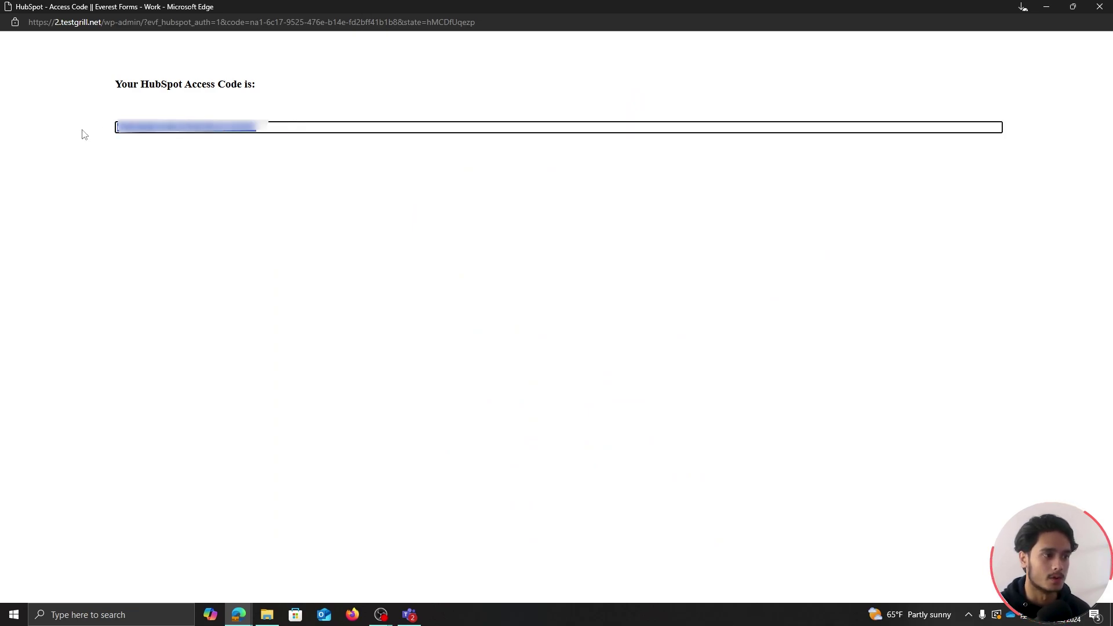
double_click(496, 5)
left_click(722, 133)
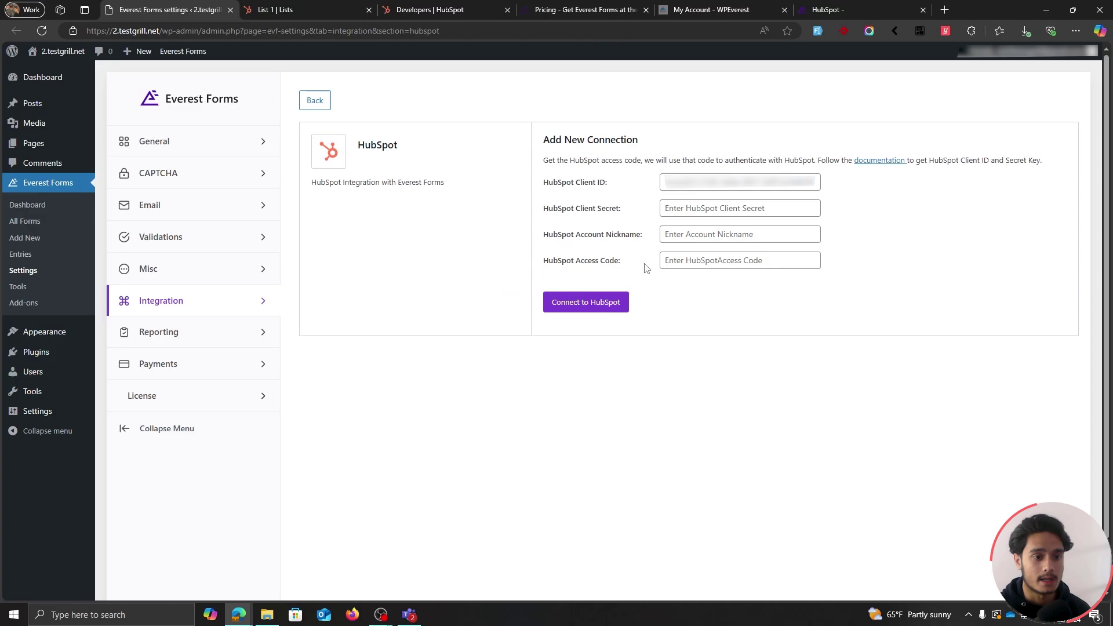
left_click(704, 261)
key("ctrl+v")
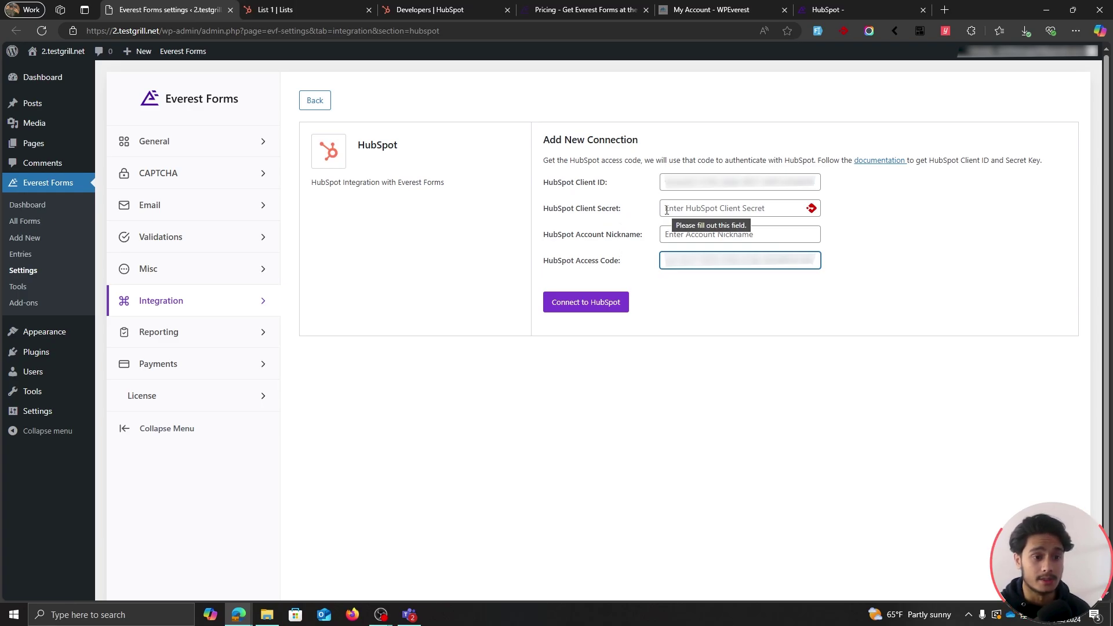
Reveal and copy the client secret from TG Hub's auth settings and paste it into the HubSpot Client Secret field of the Everest Forms connection.
left_click(455, 12)
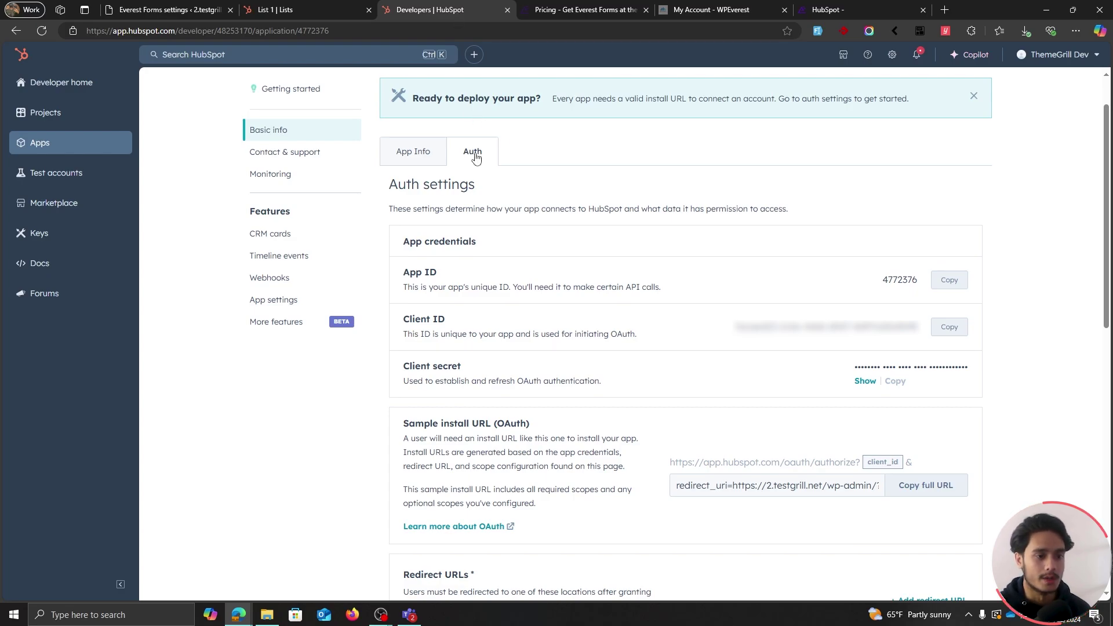
left_click(865, 381)
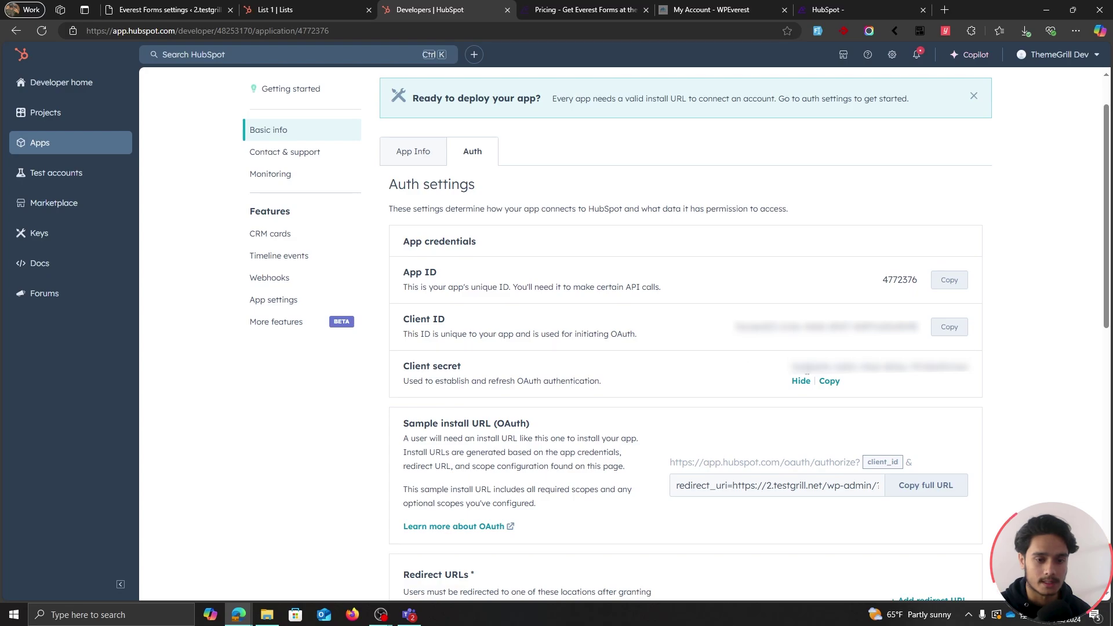
left_click(801, 381)
left_click(169, 7)
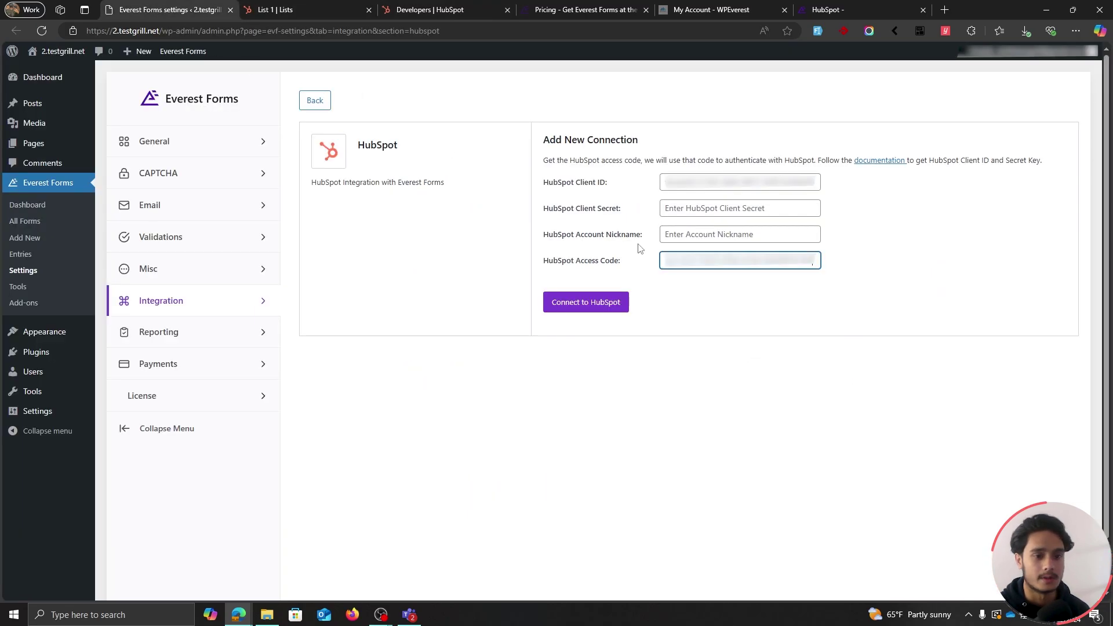
left_click(703, 208)
key("ctrl+v")
Set the HubSpot account nickname to "Tg Nick" and connect Everest Forms to HubSpot.
left_click(712, 236)
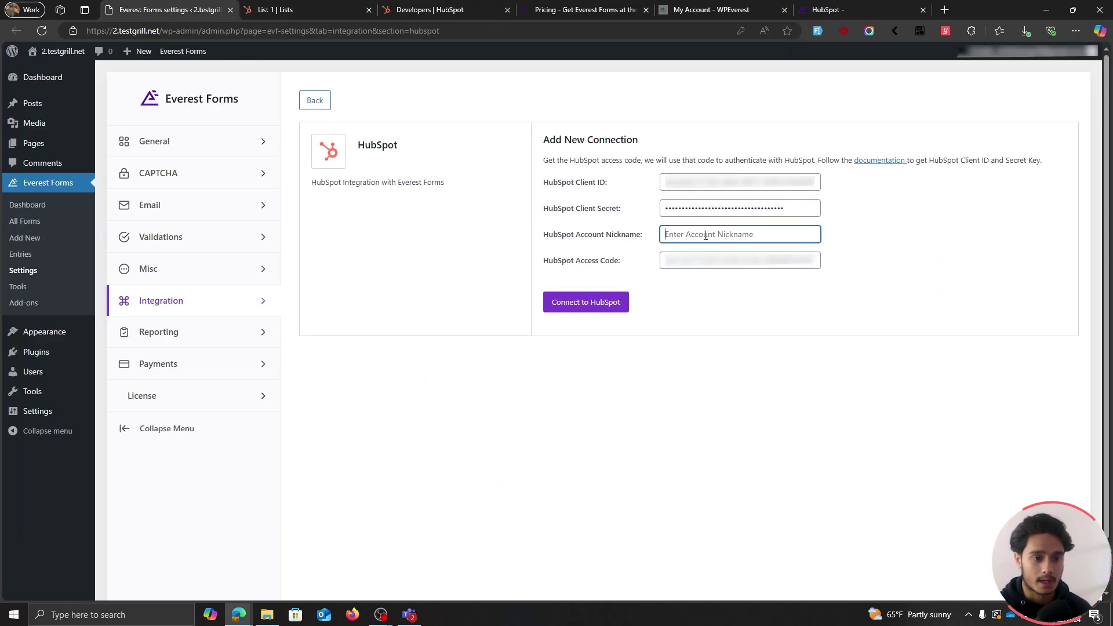
type("T")
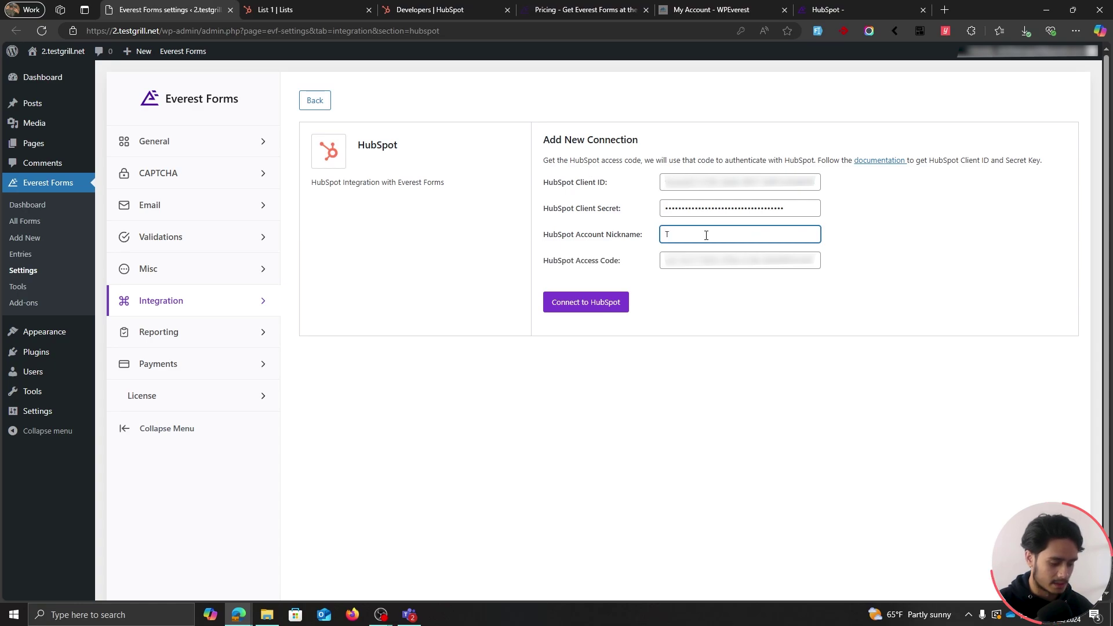
type("g Nick")
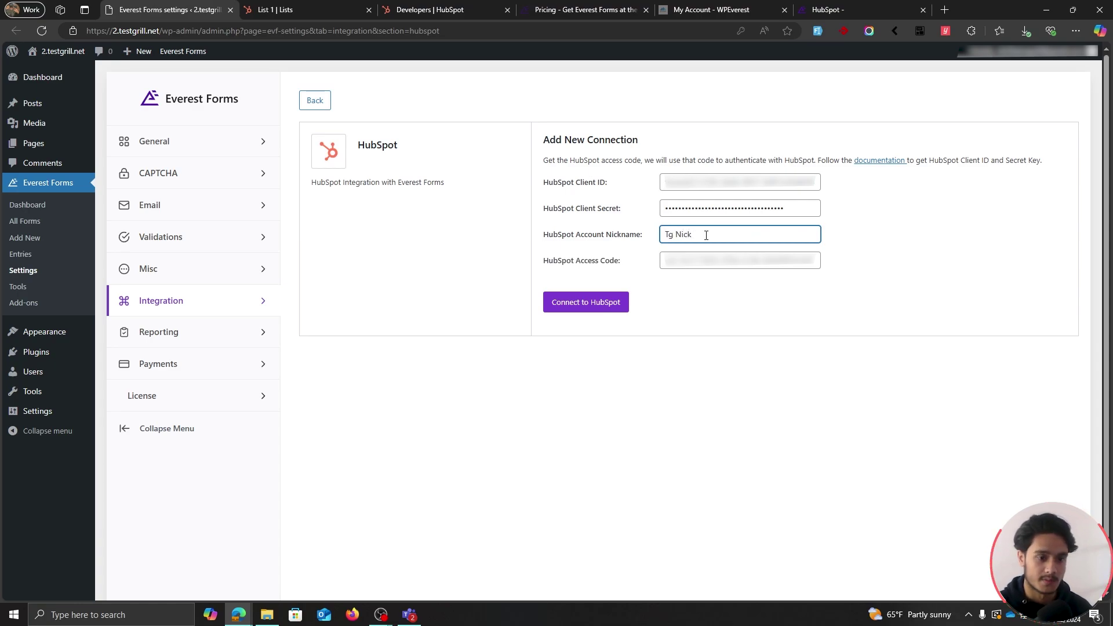
left_click(564, 314)
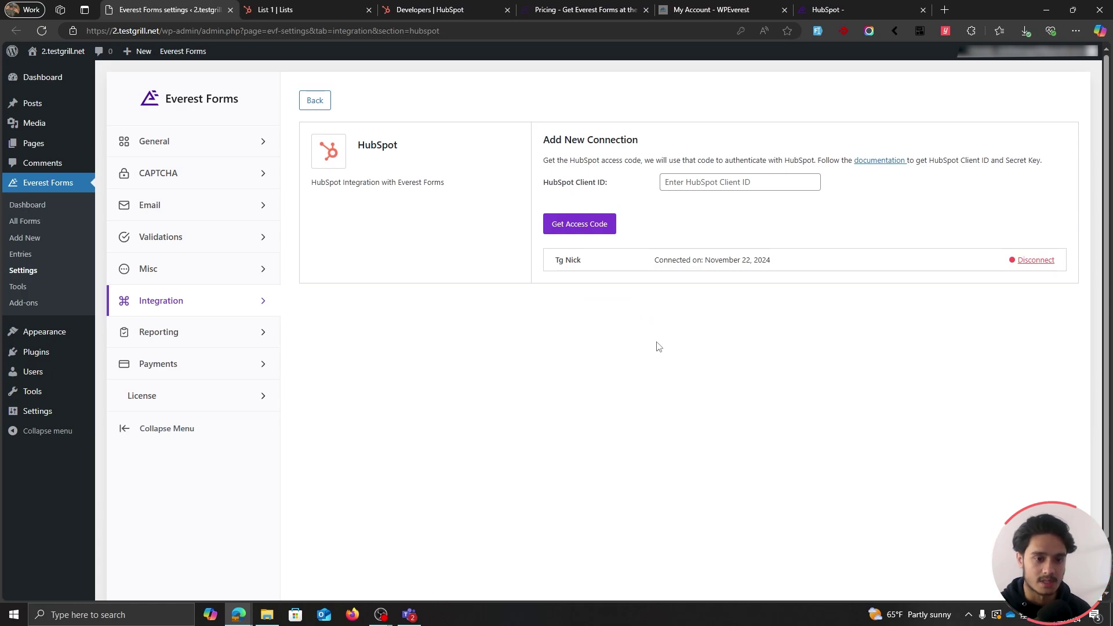
left_click_drag(550, 264, 587, 261)
left_click(552, 263)
left_click(555, 265)
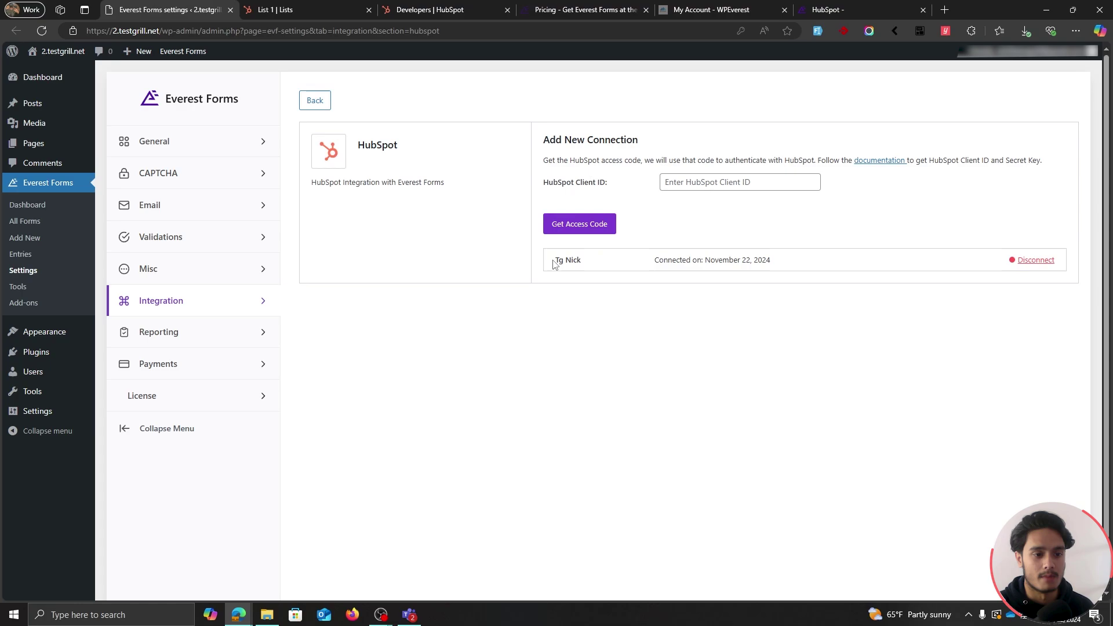
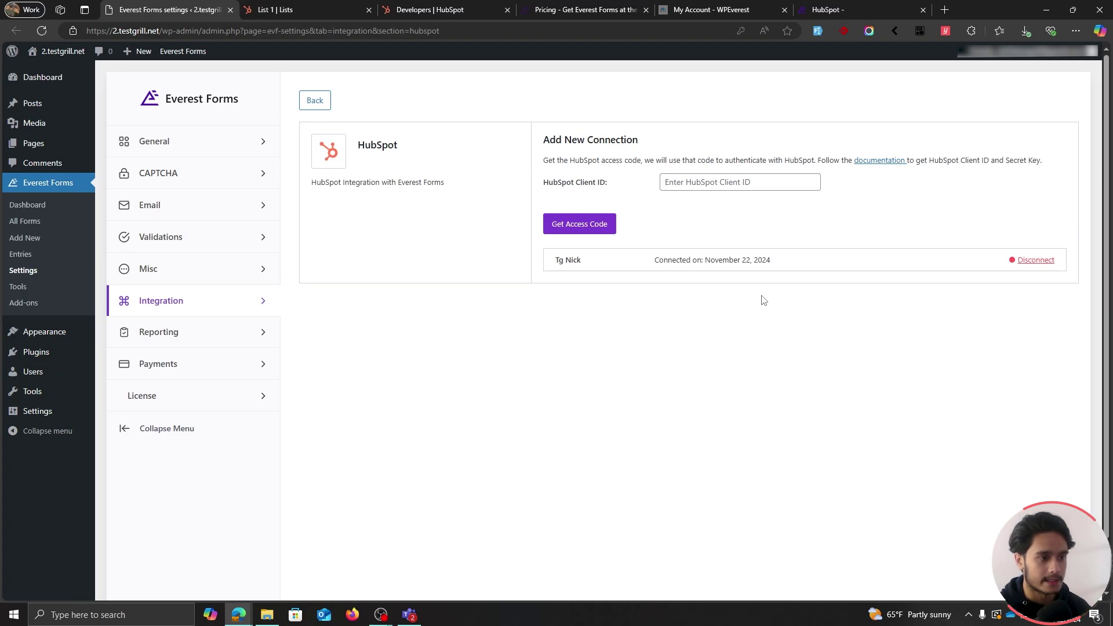
View List 1 in HubSpot, and open the existing Contact Form in the Everest Forms builder.
left_click(324, 7)
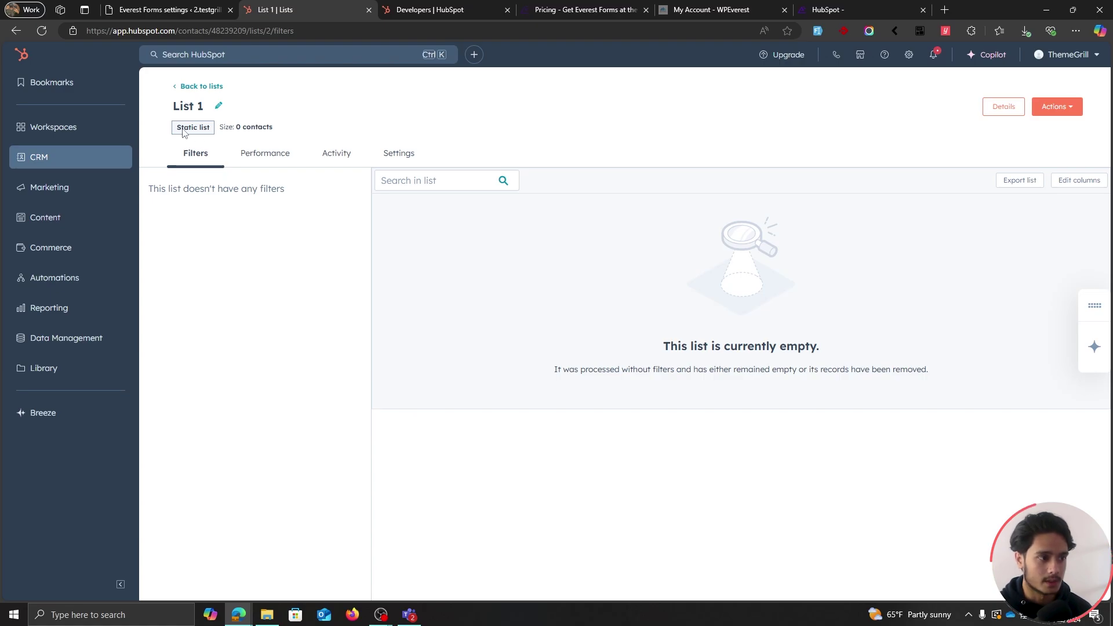
left_click(172, 7)
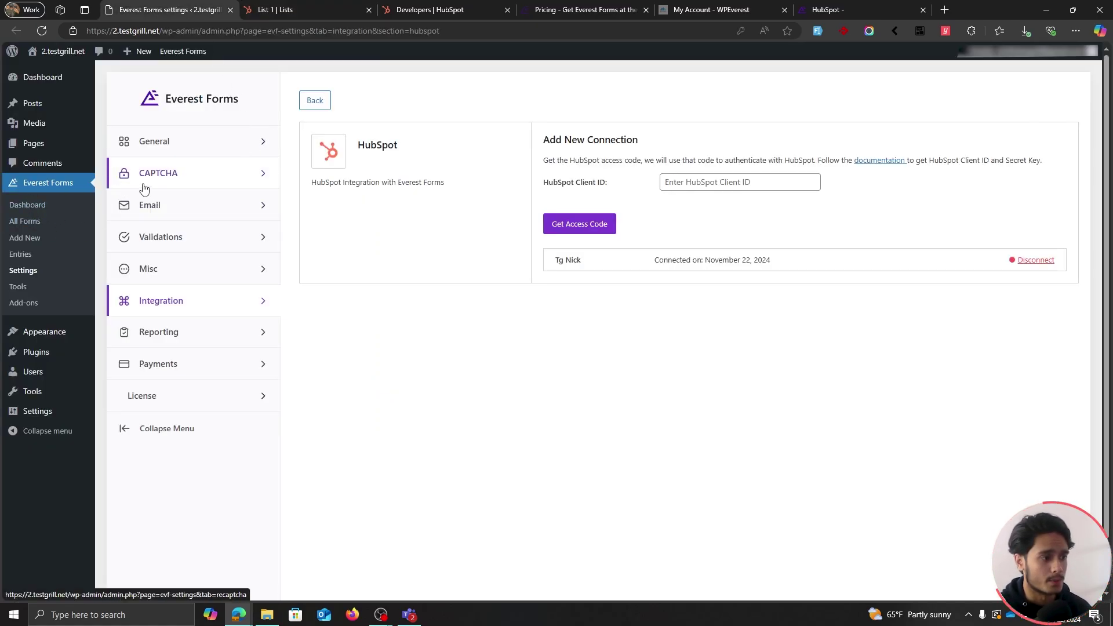
left_click(44, 225)
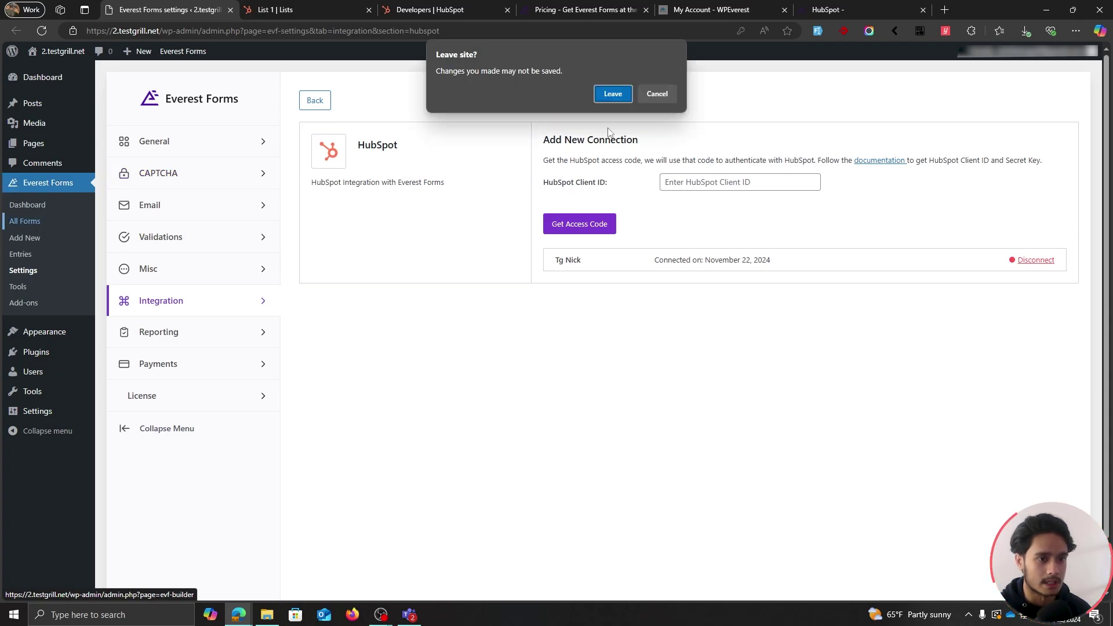
left_click(613, 93)
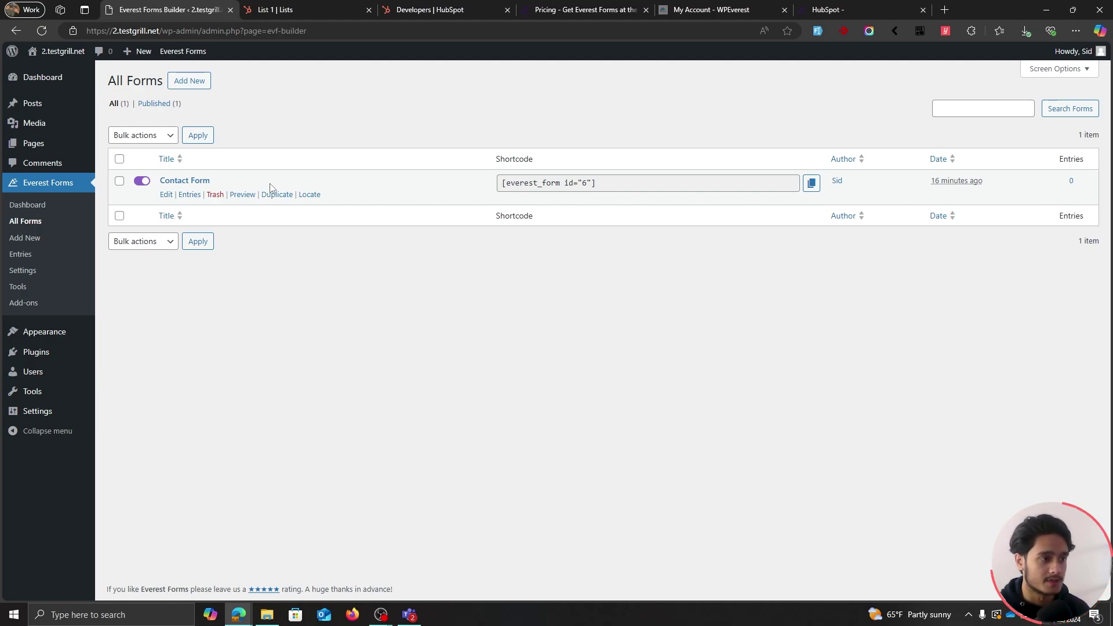
left_click(166, 195)
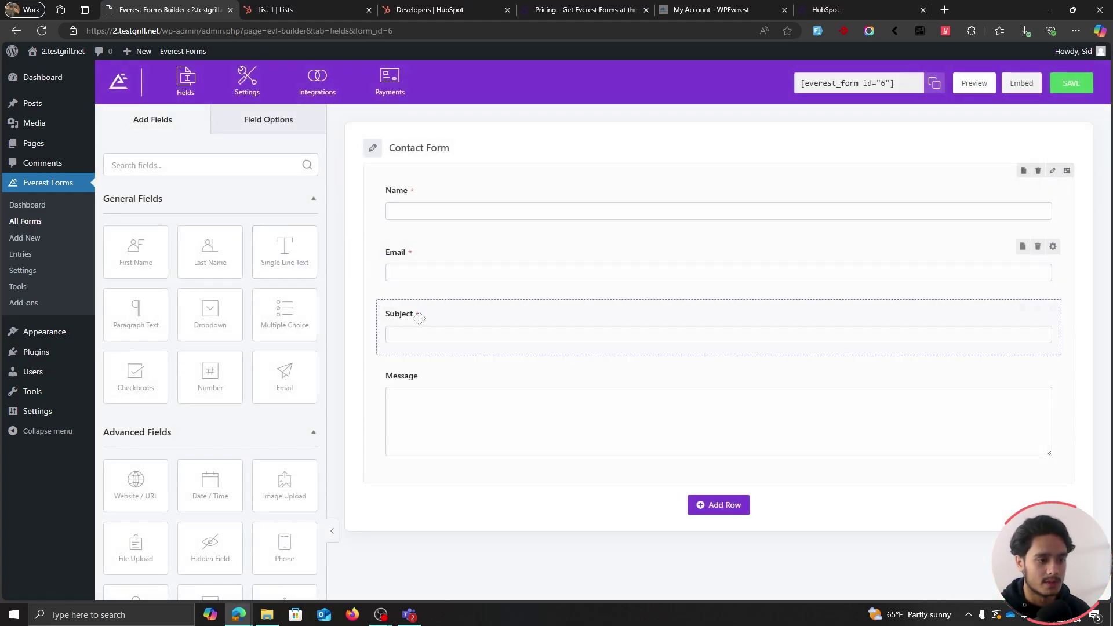
Create a new Everest Forms form from scratch named "Hubspot form".
left_click(27, 242)
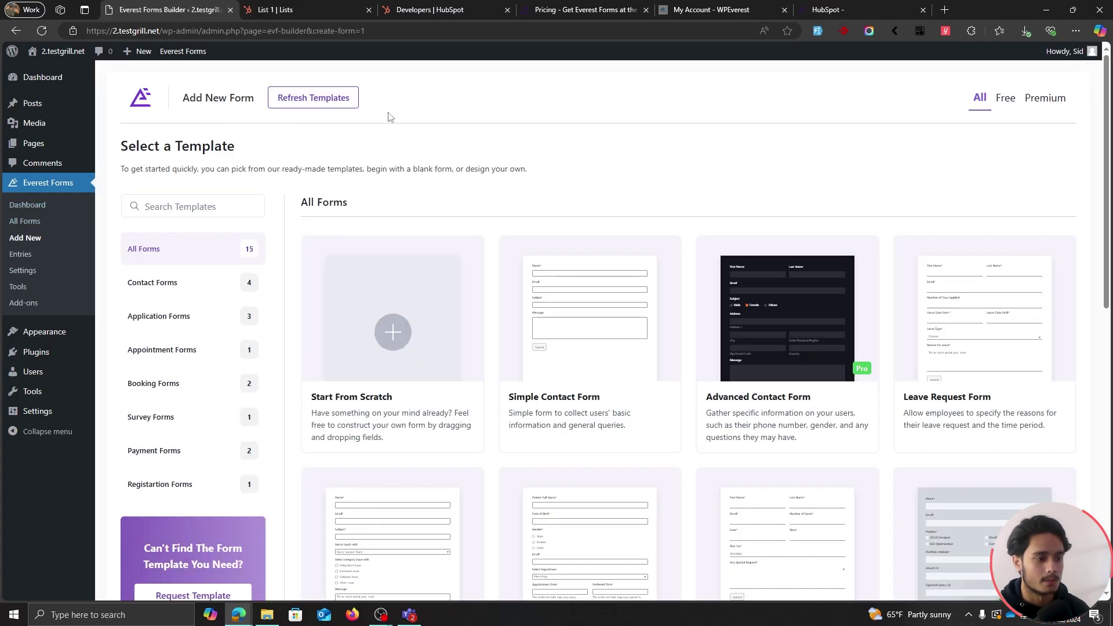
mouse_move(387, 339)
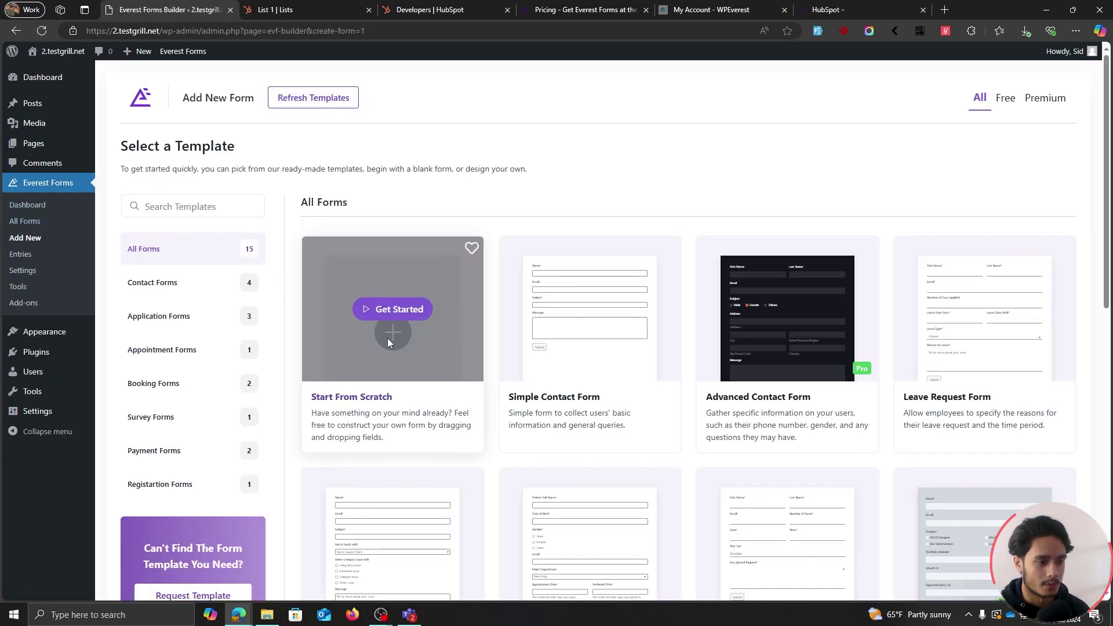
left_click(392, 311)
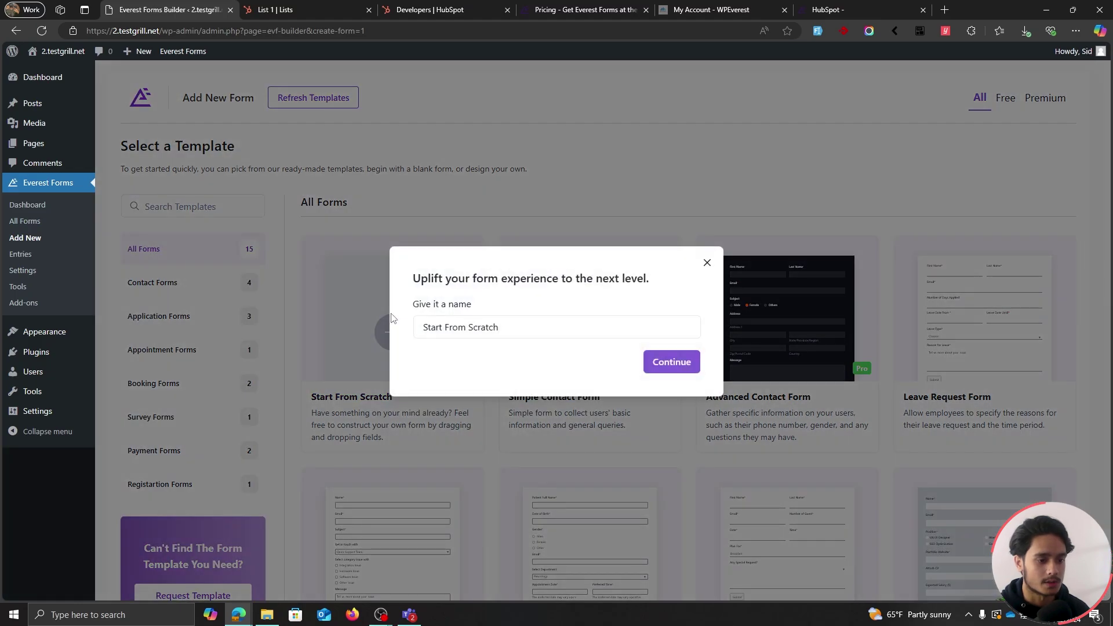
triple_click(508, 334)
type("Hubspot form")
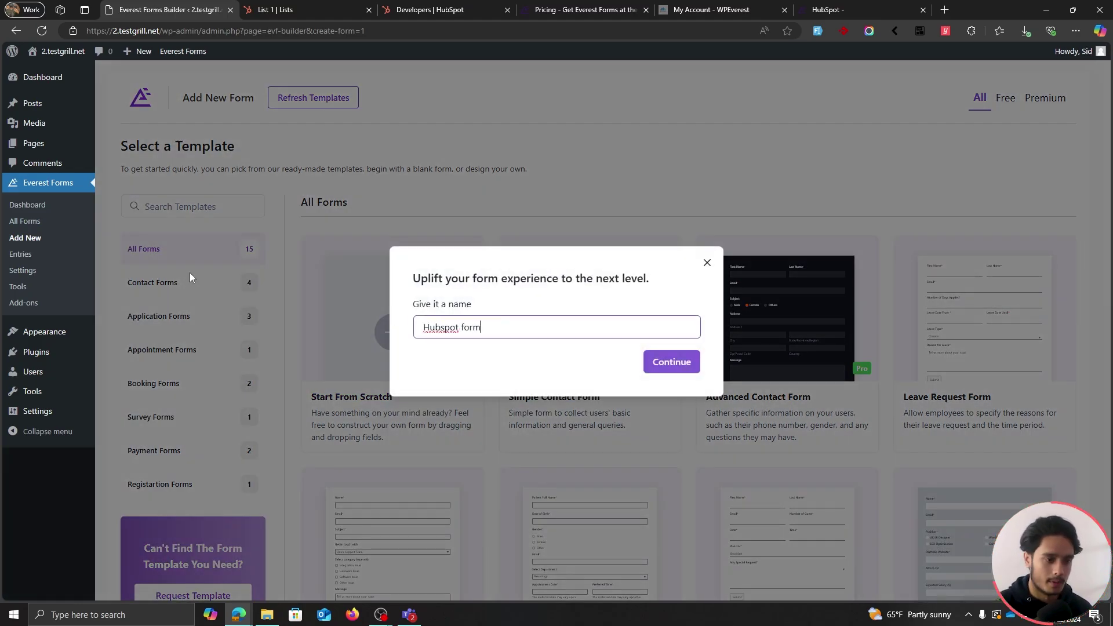
key("Return")
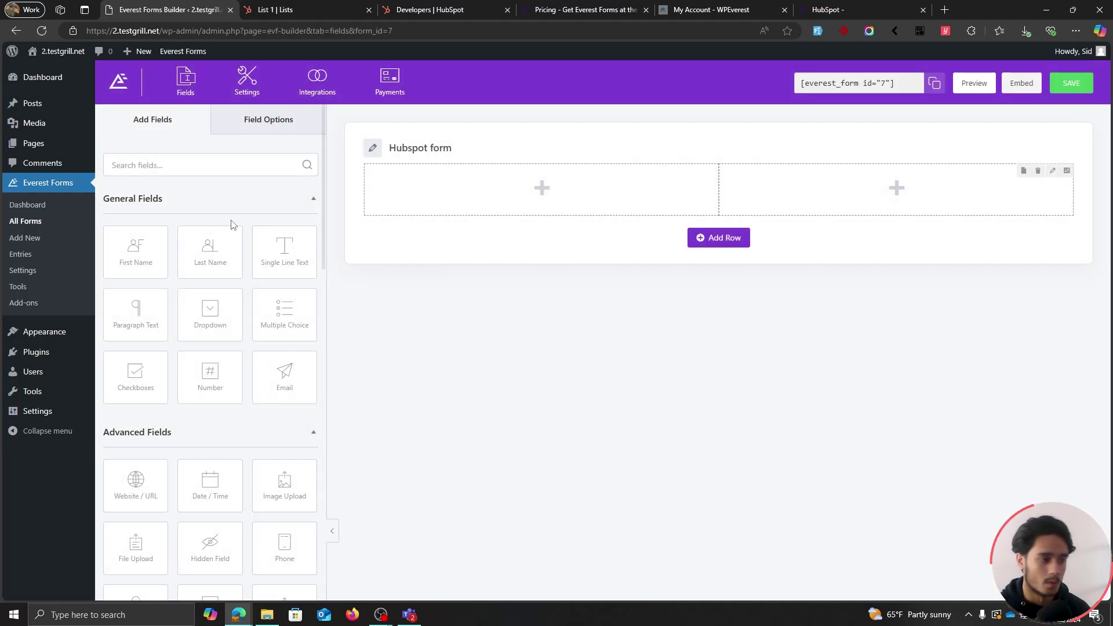
Add First Name and Last Name fields side by side to the Hubspot form, with Email and Phone fields below them.
scroll(174, 266, "down", 10)
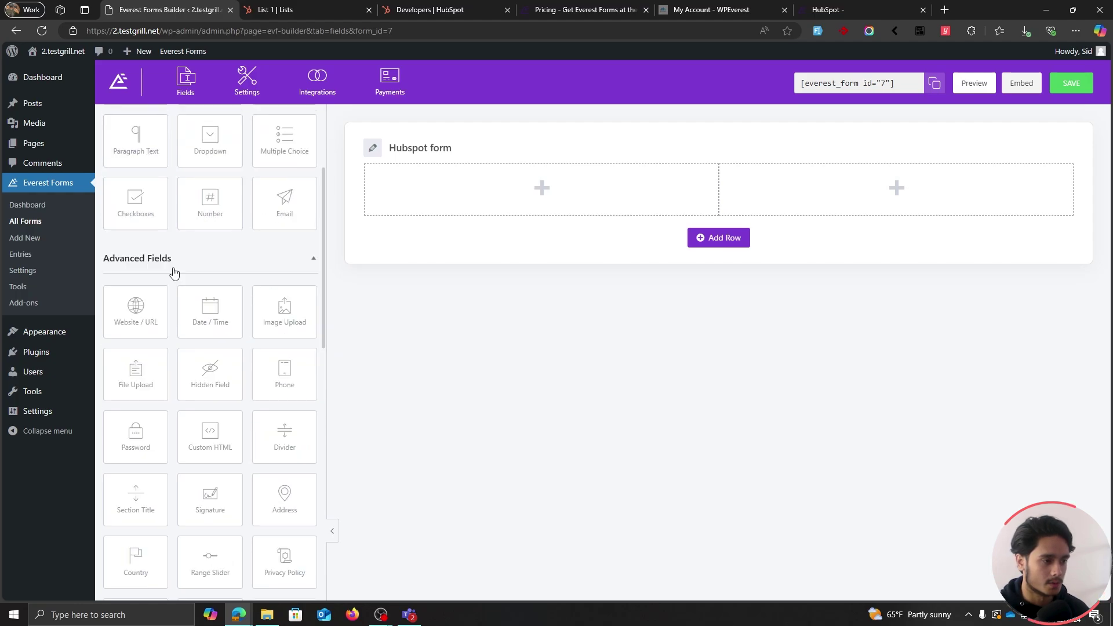
scroll(174, 267, "down", 6)
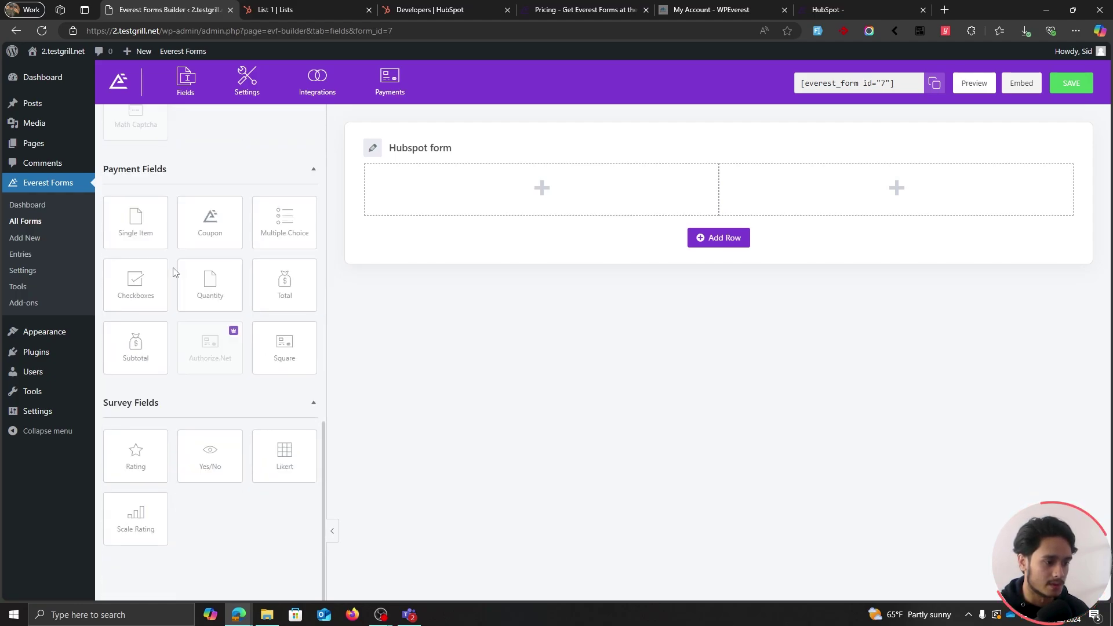
scroll(186, 232, "up", 15)
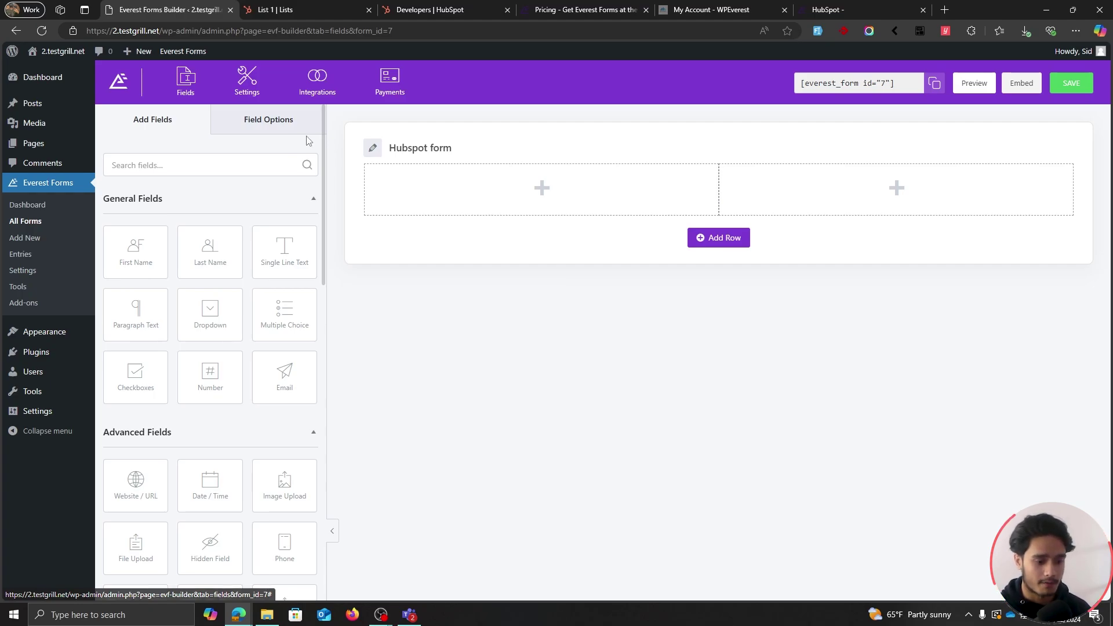
left_click_drag(119, 244, 469, 194)
left_click_drag(518, 263, 870, 205)
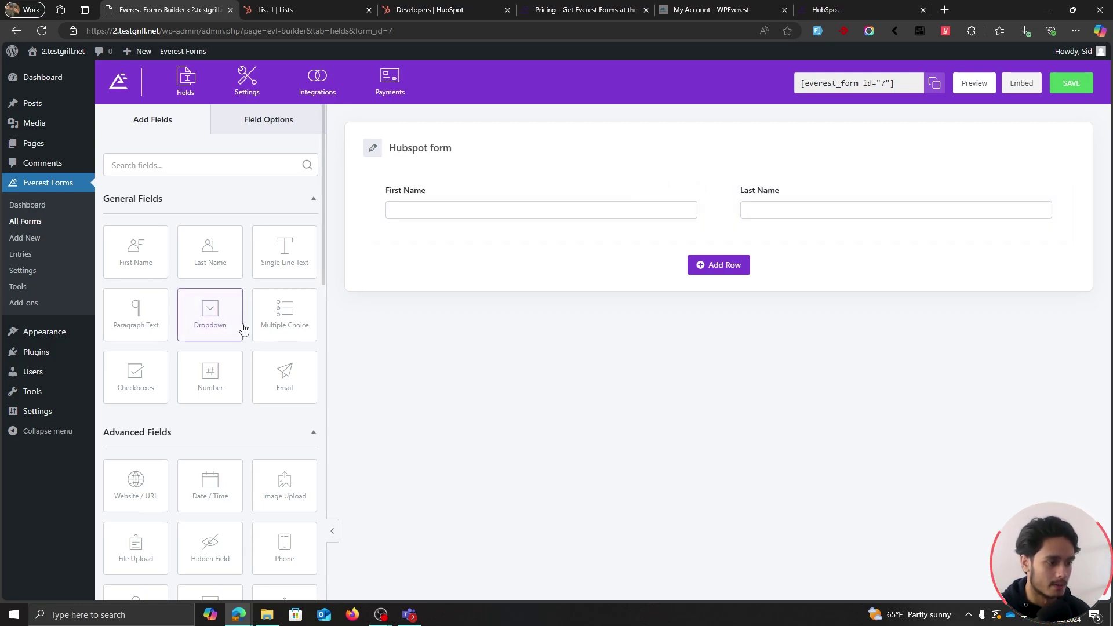
left_click_drag(287, 370, 406, 271)
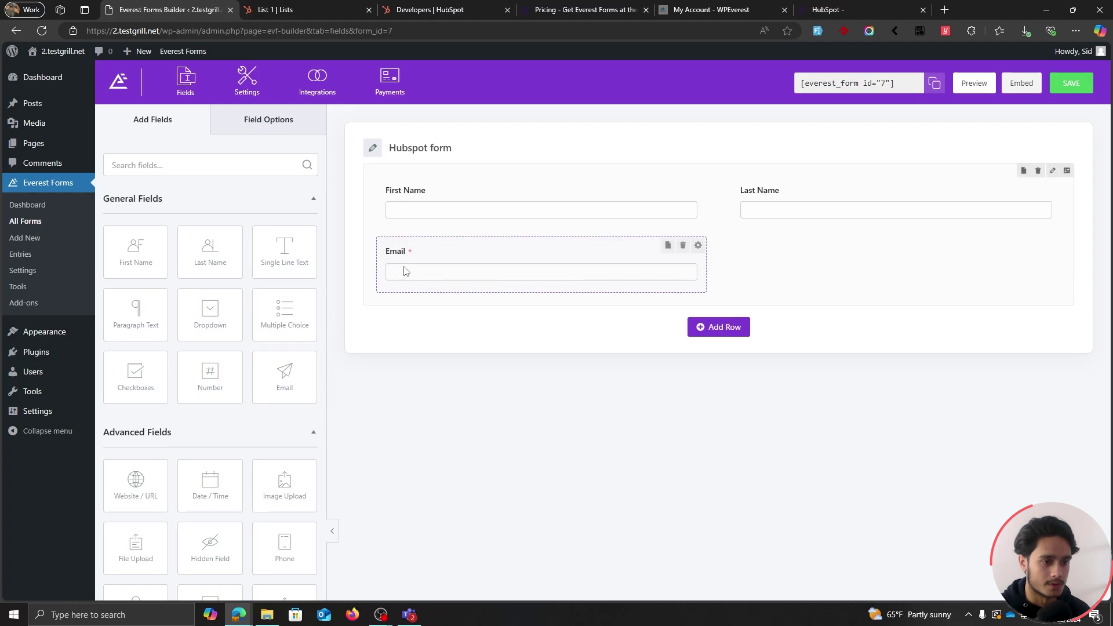
scroll(255, 313, "down", 4)
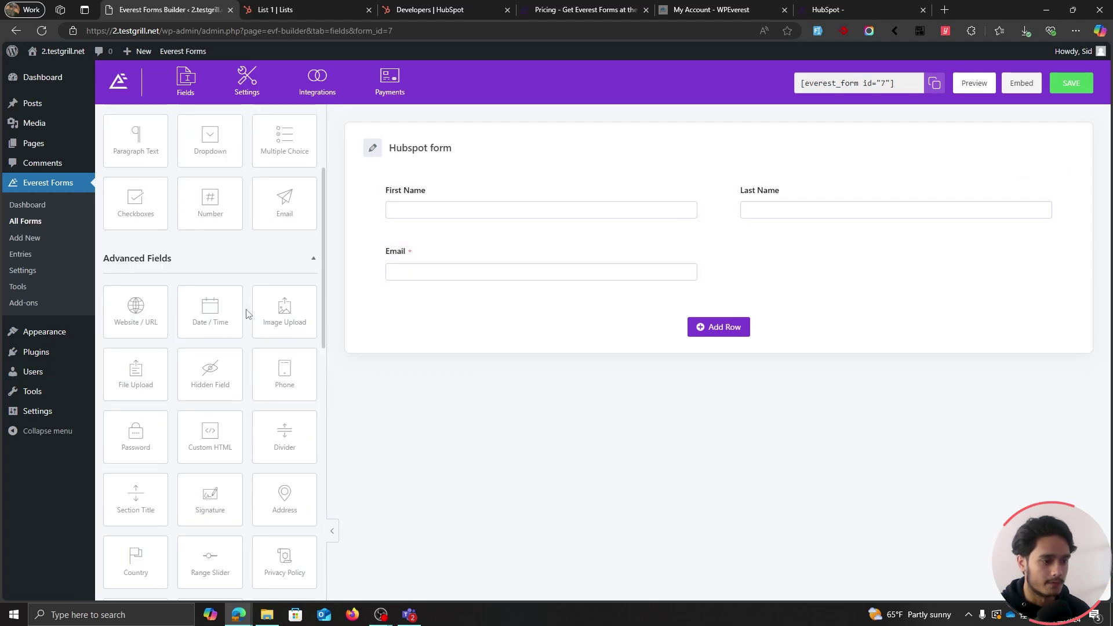
left_click_drag(266, 313, 749, 259)
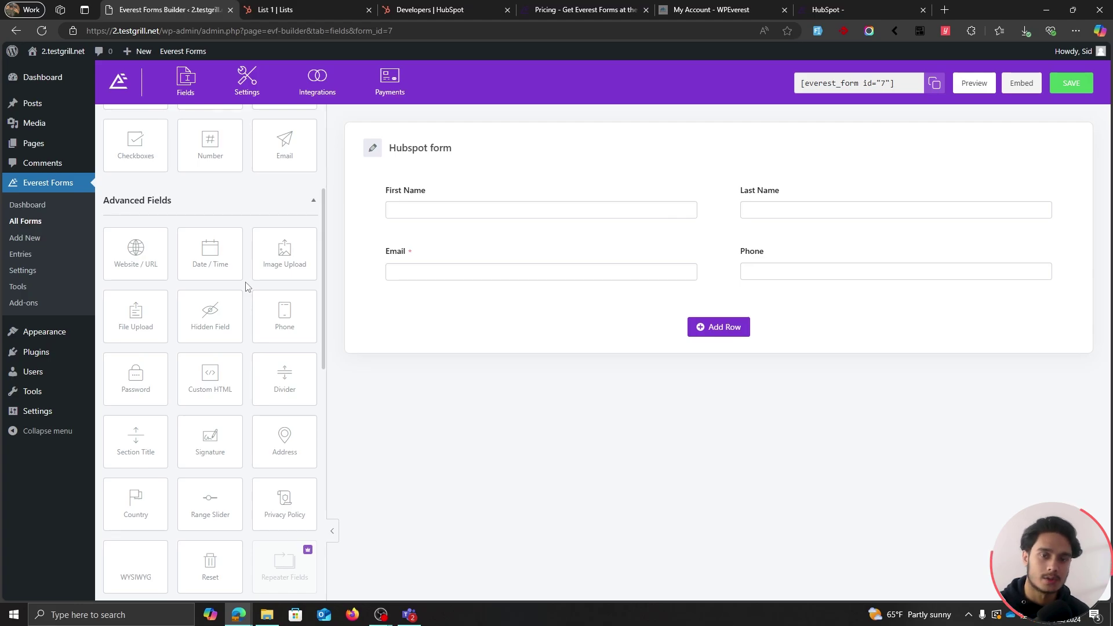
Search the form fields for "date" and add a Date / Time field below the Email field.
scroll(248, 287, "up", 3)
scroll(247, 287, "up", 1)
left_click(170, 166)
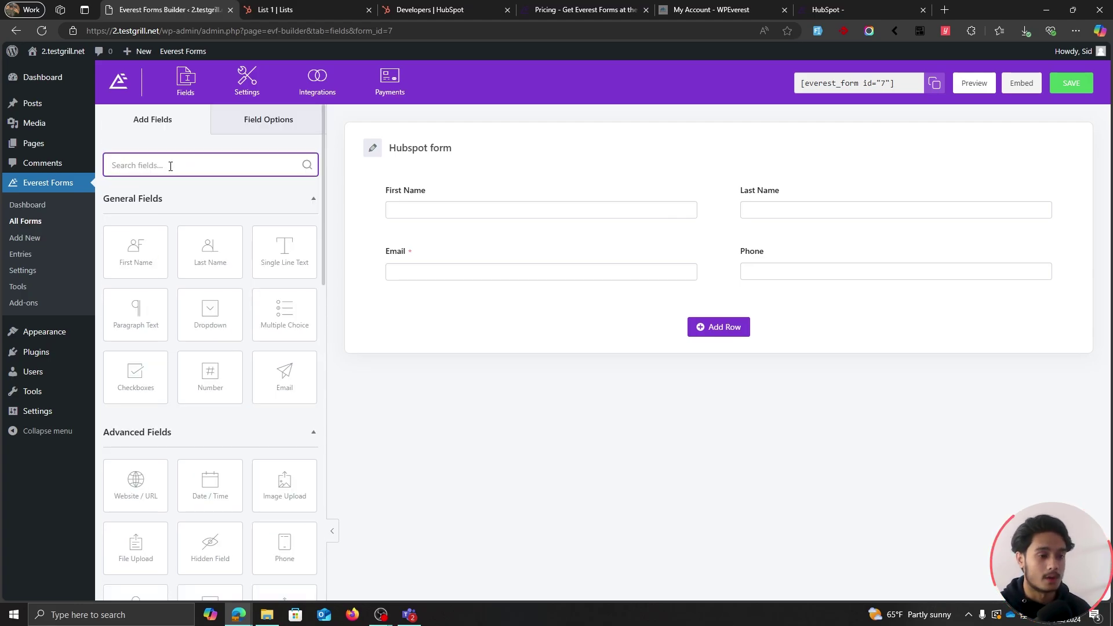
type("date")
left_click_drag(129, 263, 461, 316)
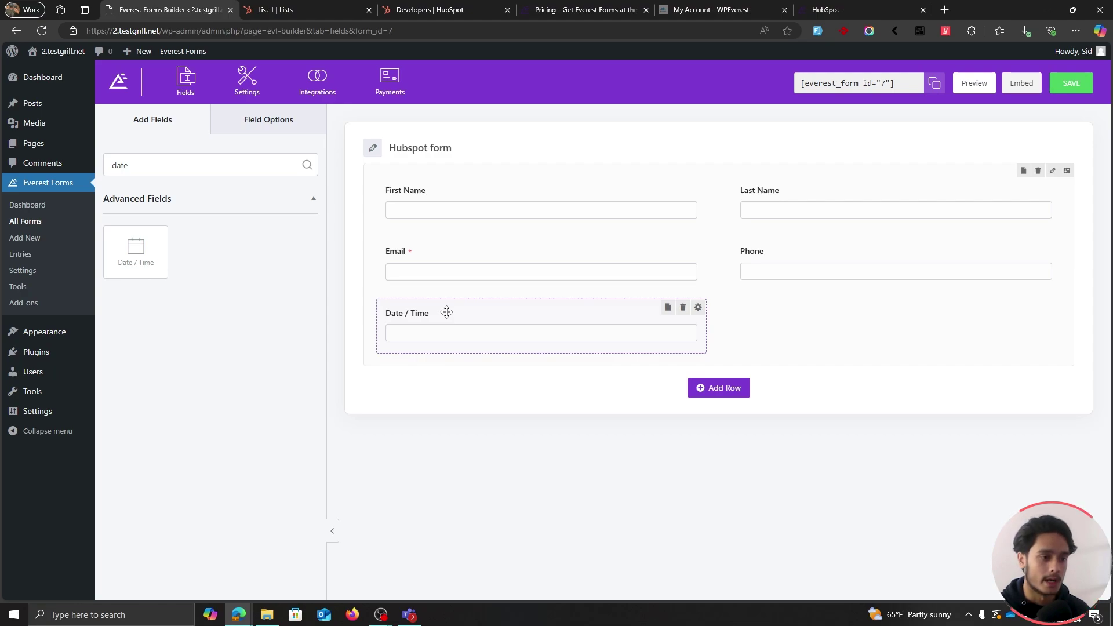
Search the form fields for "URL" and add a Website / URL field beside the Date / Time field.
left_click(167, 166)
key("BackSpace")
key("BackSpace")
key("BackSpace")
key("BackSpace")
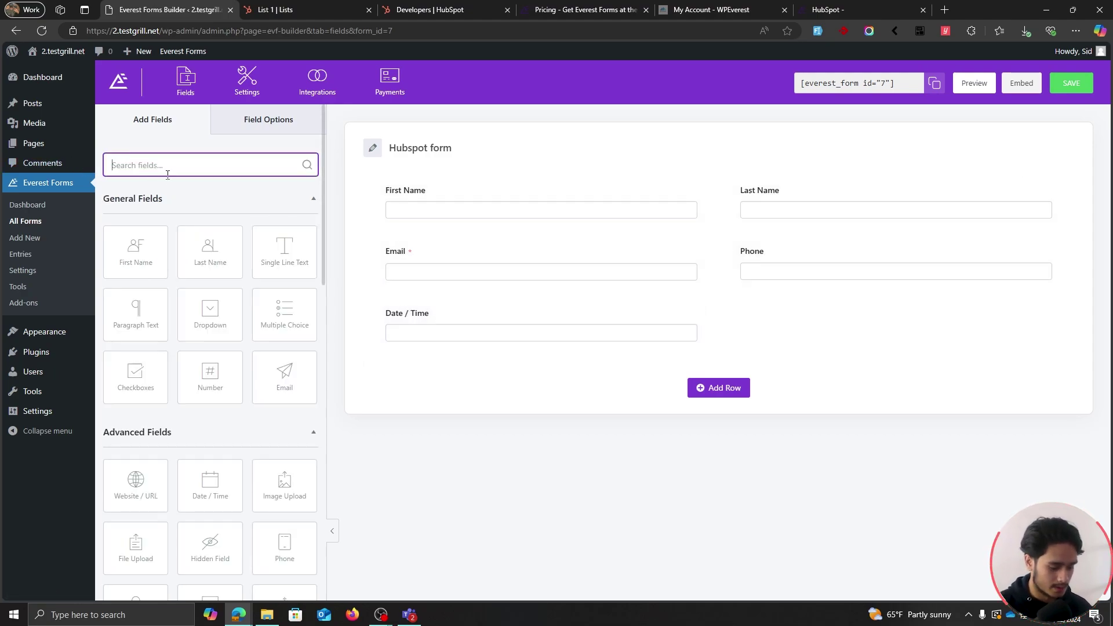
type("URL")
left_click_drag(144, 256, 792, 322)
Examine the field options of the Date / Time, Website / URL, First Name and Last Name fields.
left_click(538, 319)
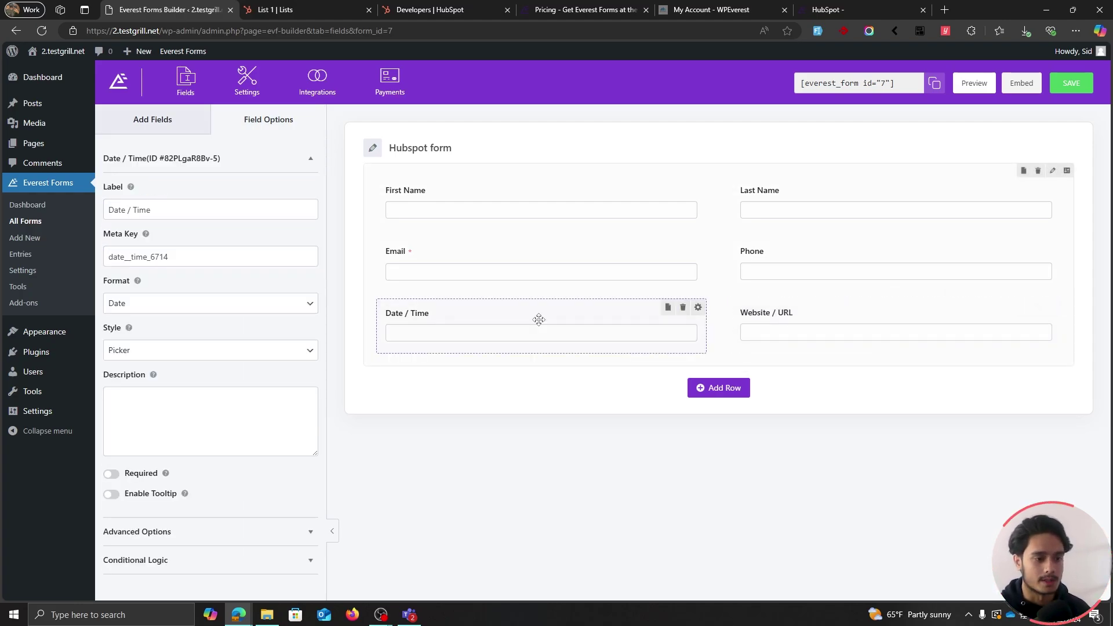
left_click(817, 318)
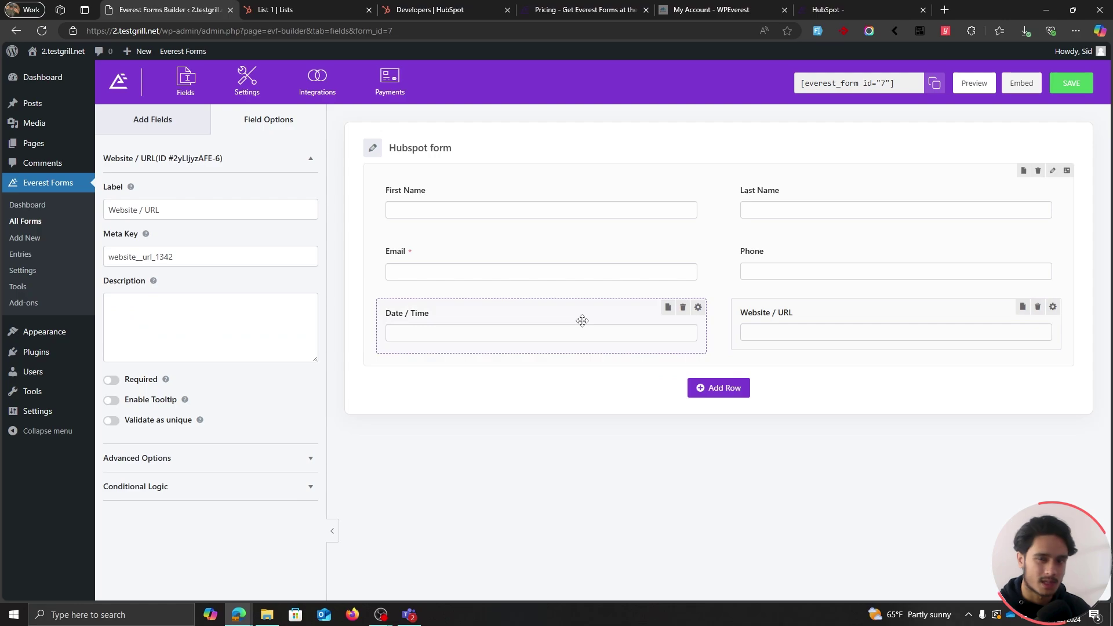
left_click(518, 189)
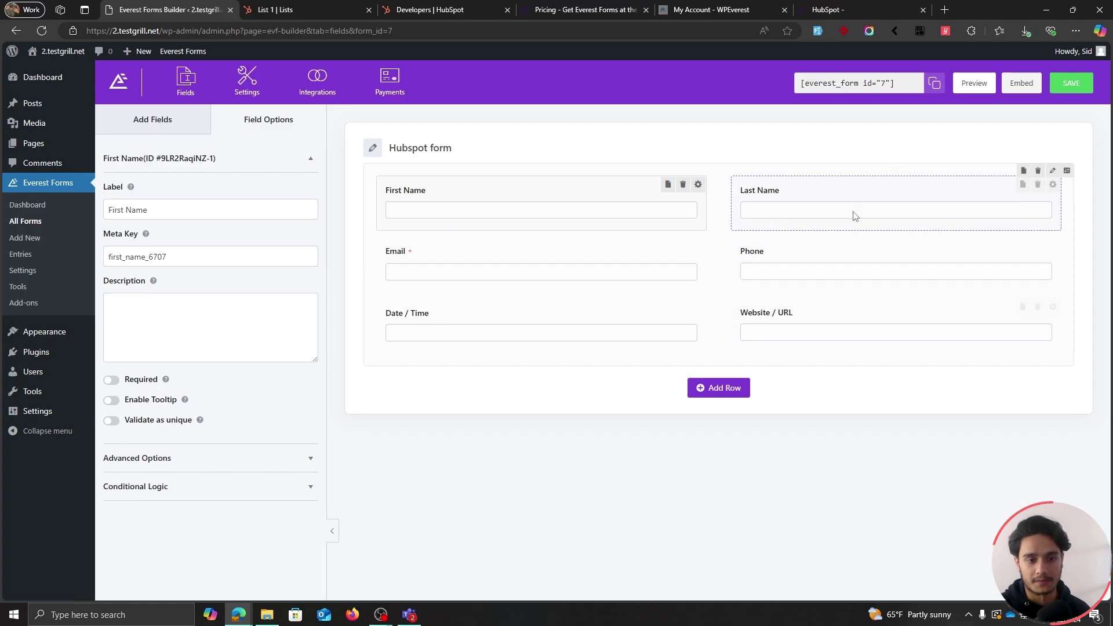
left_click(794, 190)
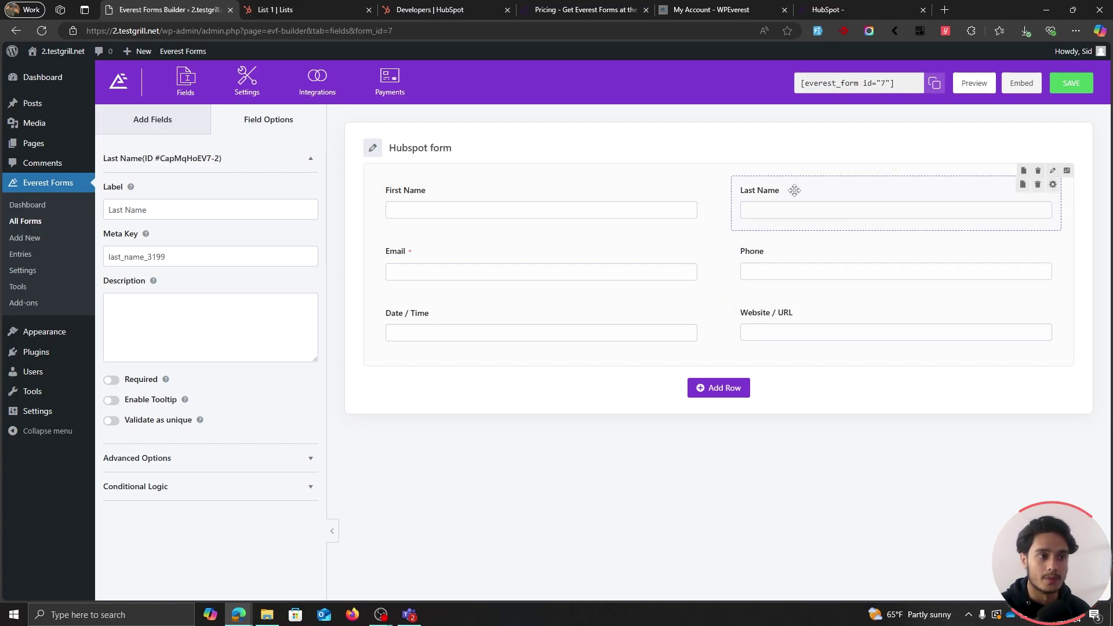
Switch to HubSpot's List 1 and search its available columns for "date" and "date of b".
key("ctrl+Tab")
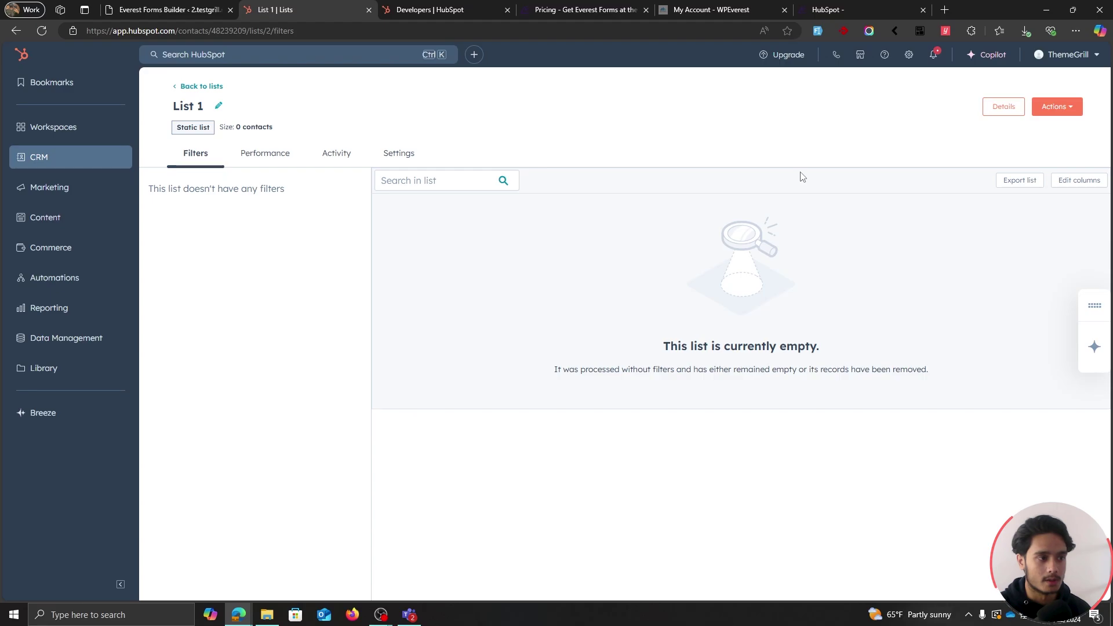
left_click(1063, 178)
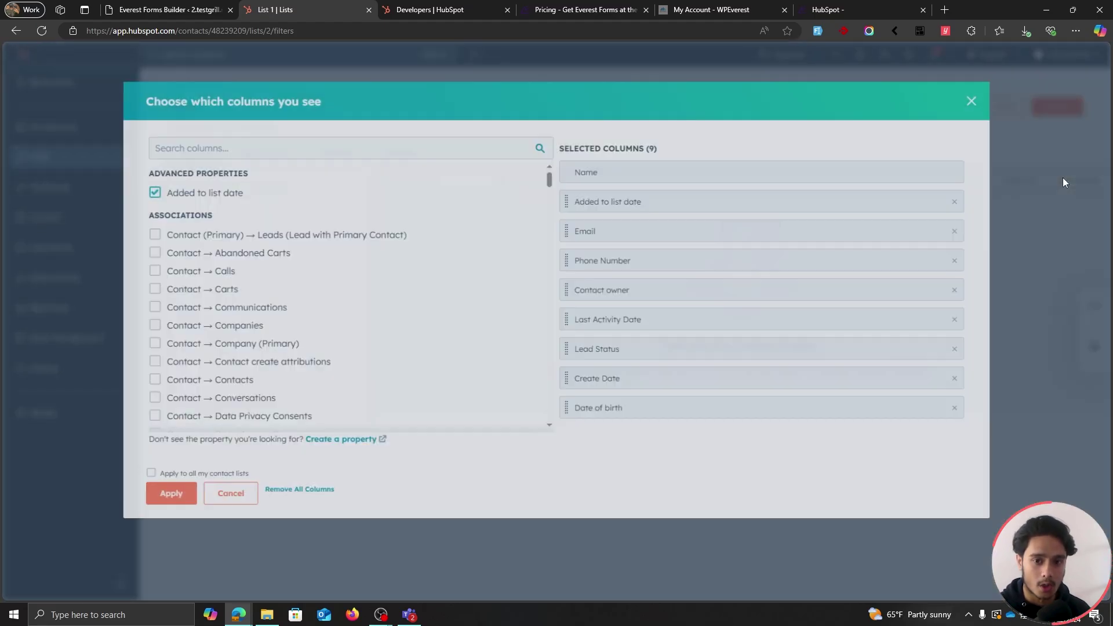
scroll(323, 276, "down", 6)
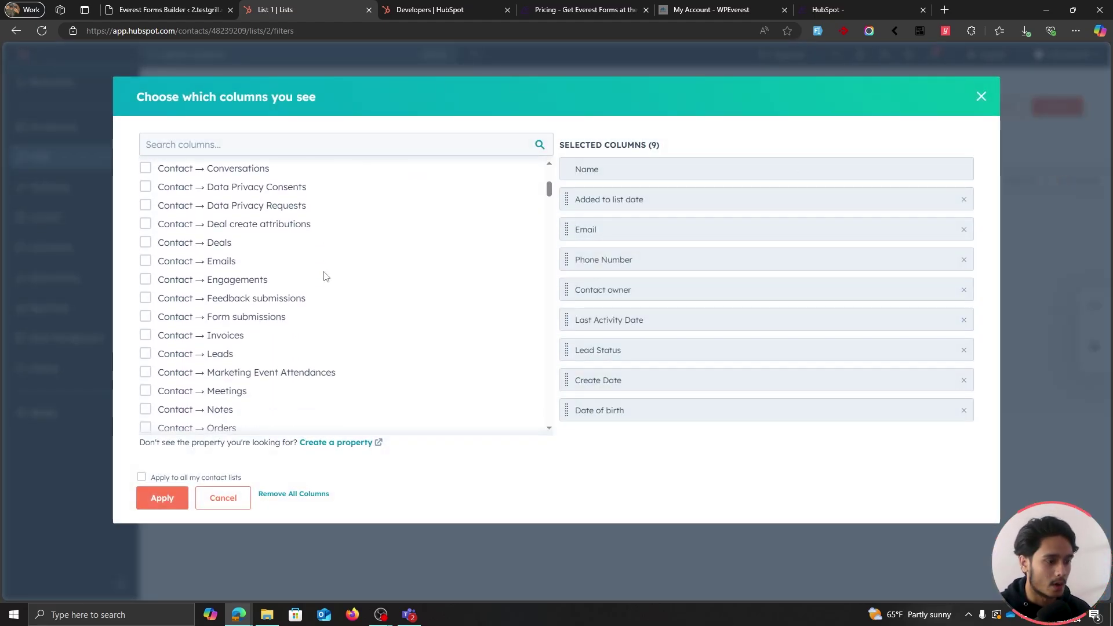
scroll(325, 276, "down", 15)
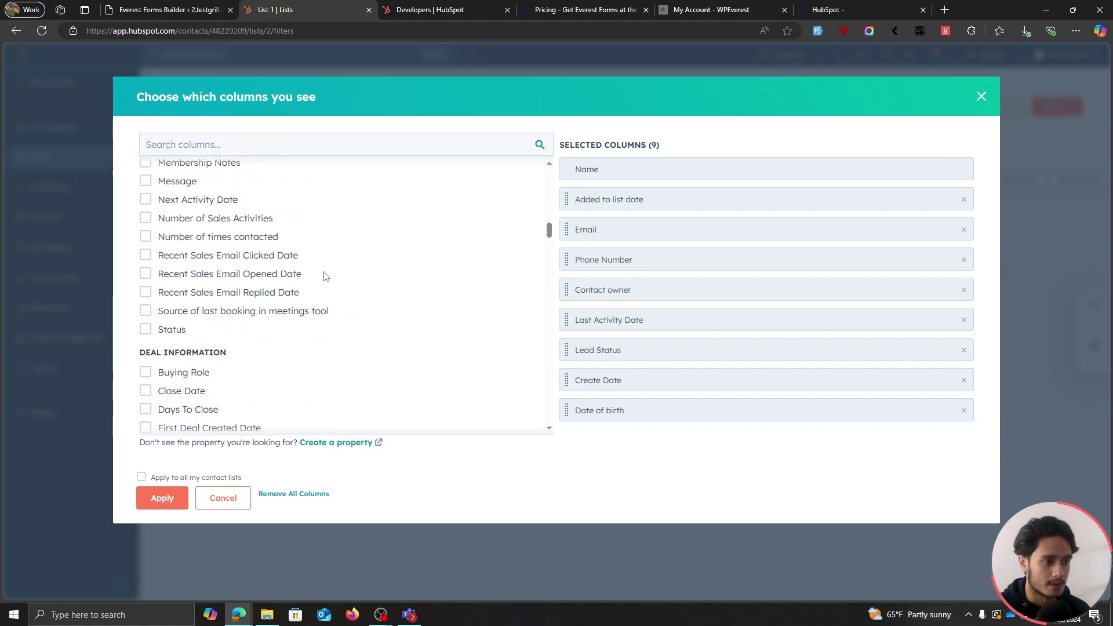
left_click(290, 145)
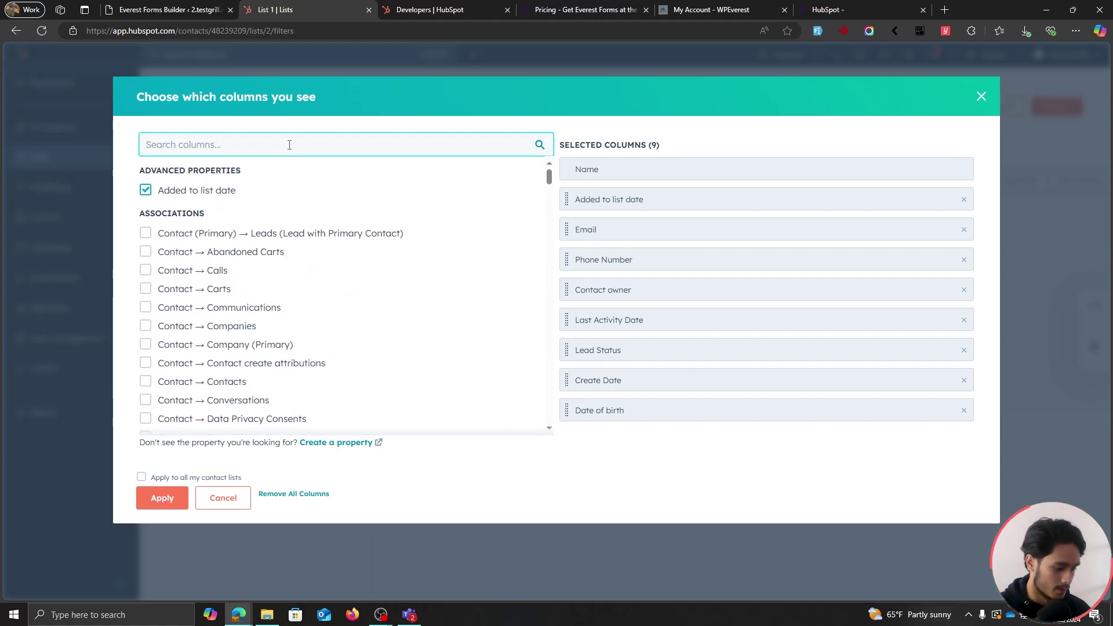
type("date")
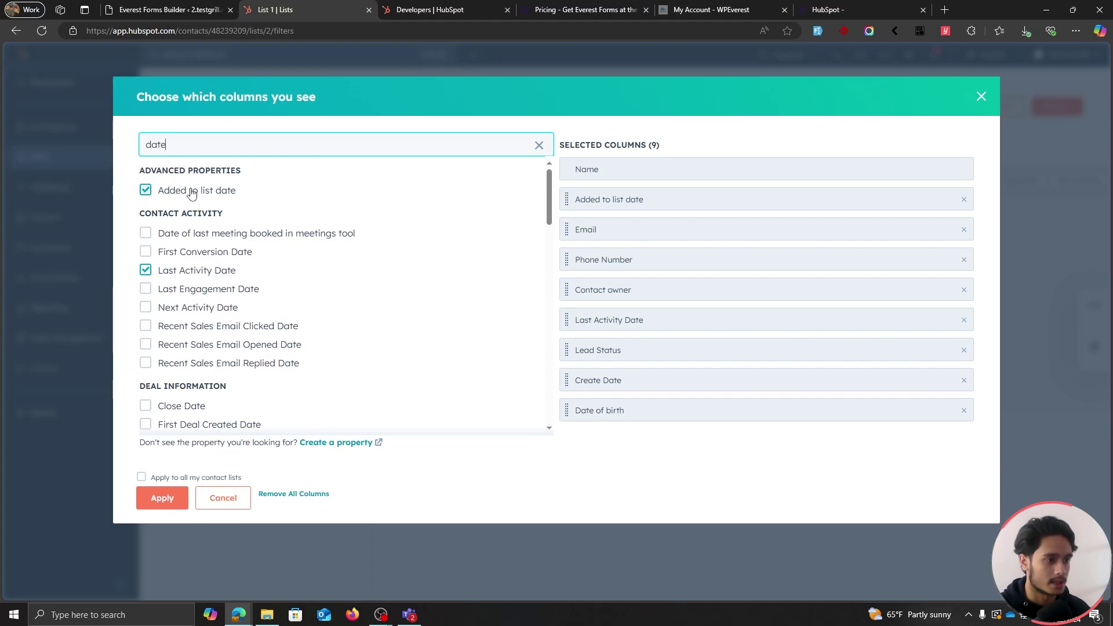
left_click_drag(169, 145, 118, 151)
type("date of b")
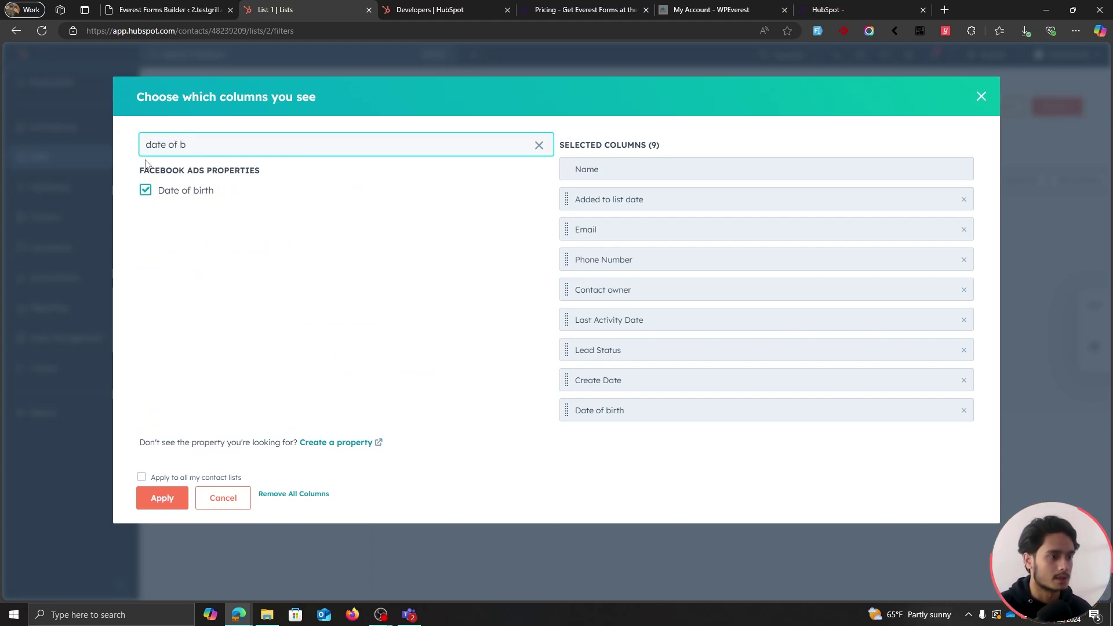
Search the columns for "linked", add LinkedIn URL to List 1's selected columns and apply the change.
left_click_drag(205, 150, 133, 151)
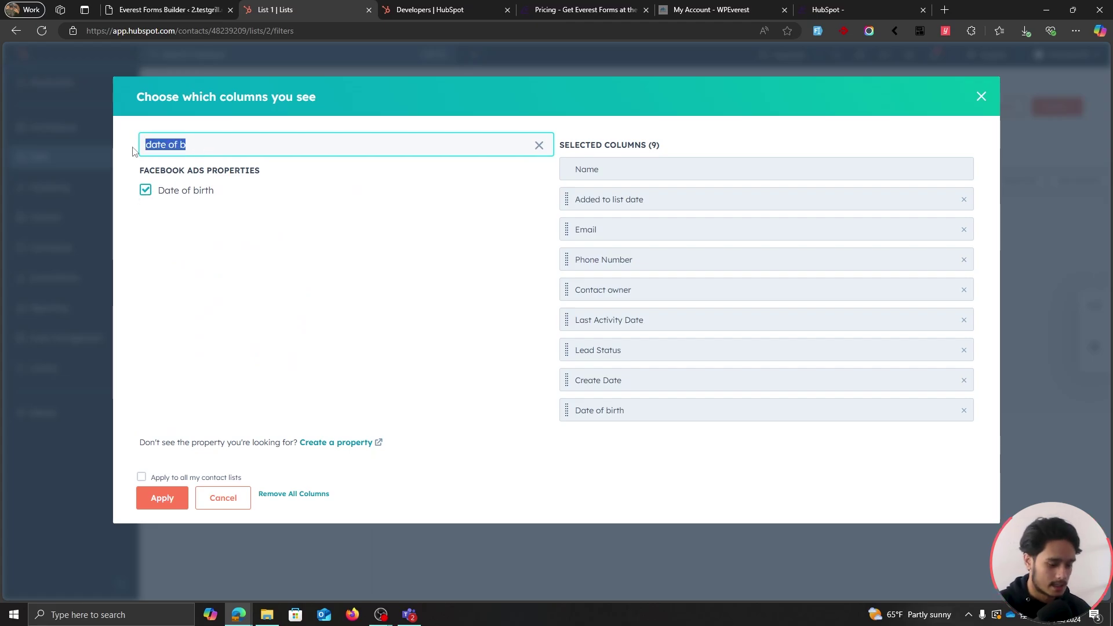
key("BackSpace")
type("link")
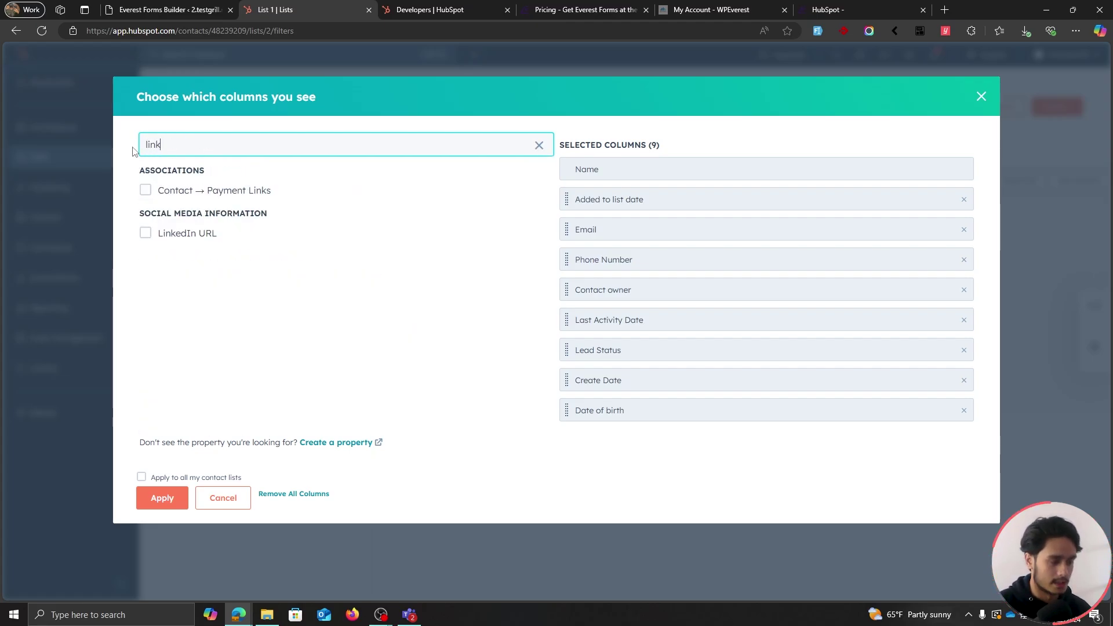
type("ed")
left_click(146, 190)
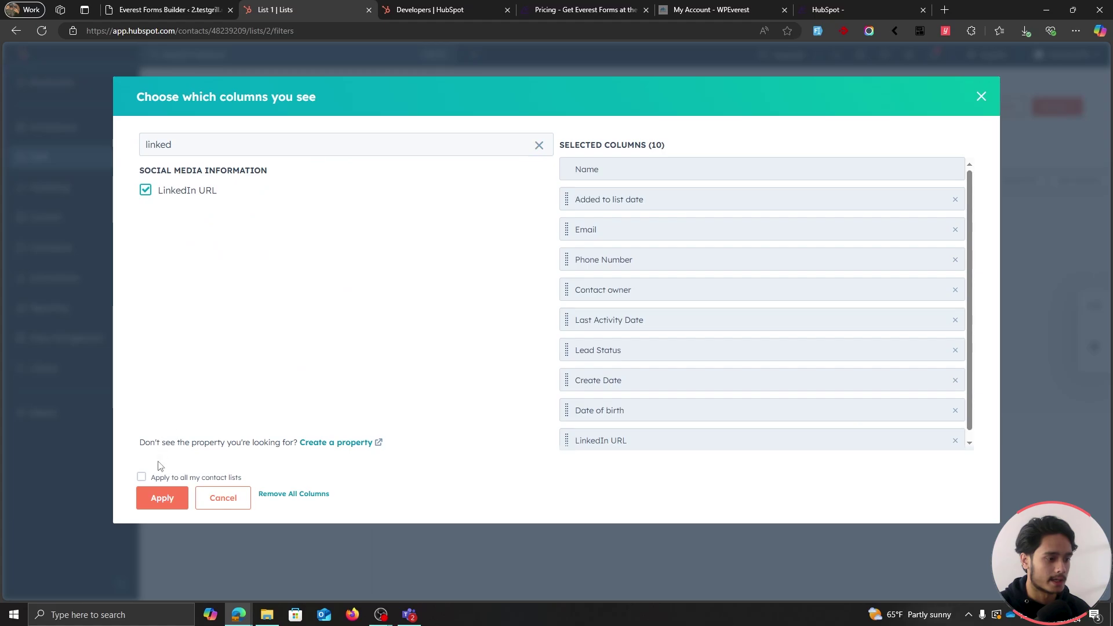
left_click(162, 504)
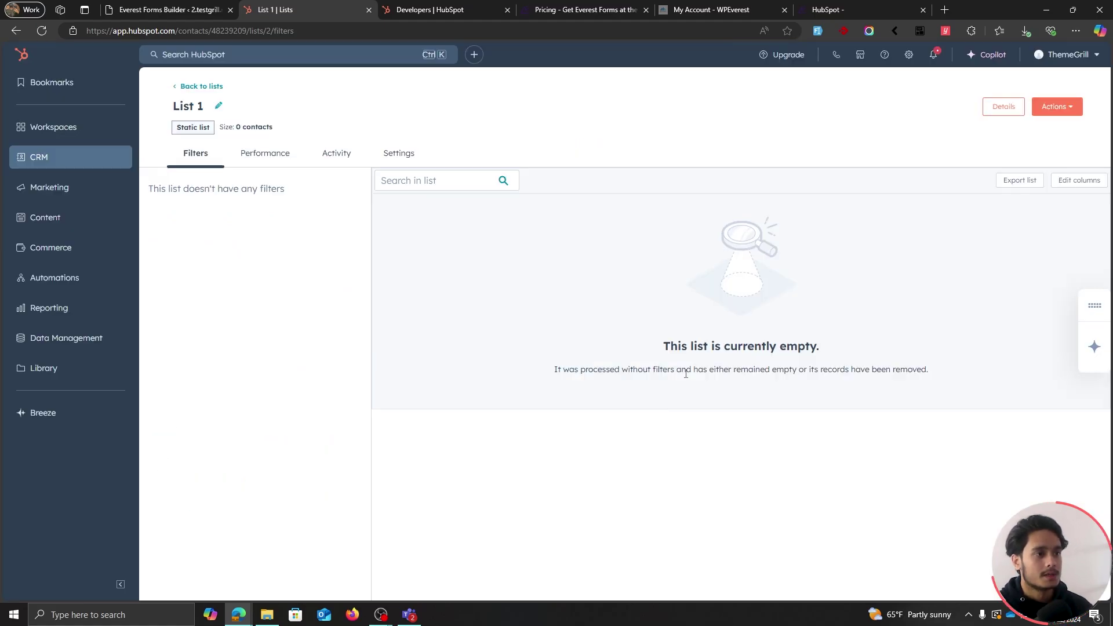
Switch back to the Everest Forms builder and clear the field search so all addable fields are listed.
left_click(193, 6)
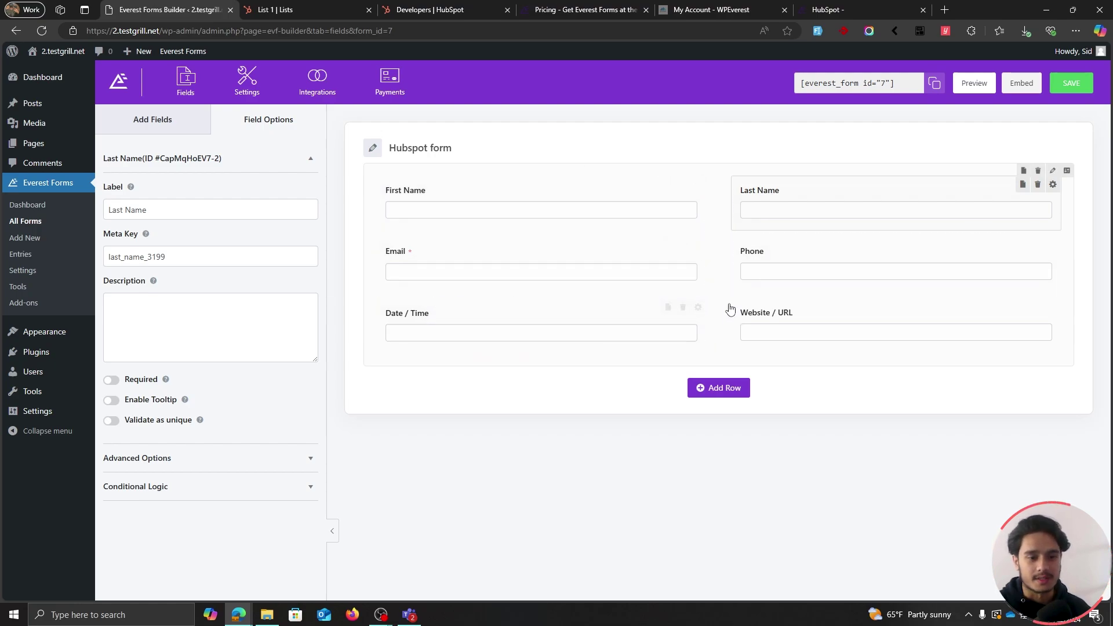
left_click(440, 188)
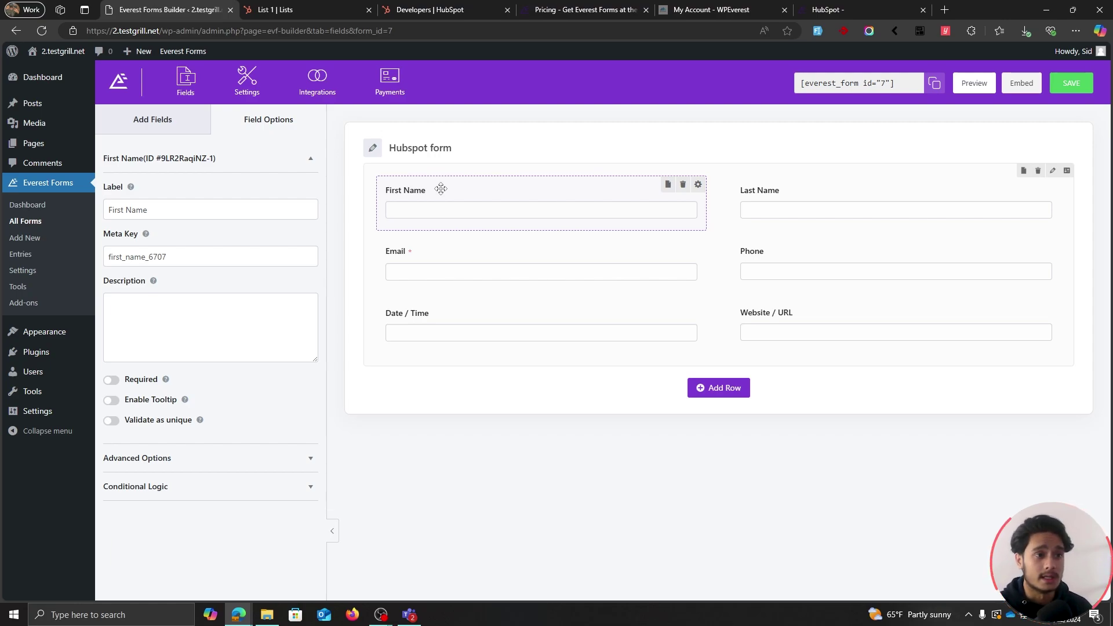
left_click(174, 128)
left_click_drag(181, 197, 108, 174)
left_click(108, 174)
key("ctrl+a")
key("BackSpace")
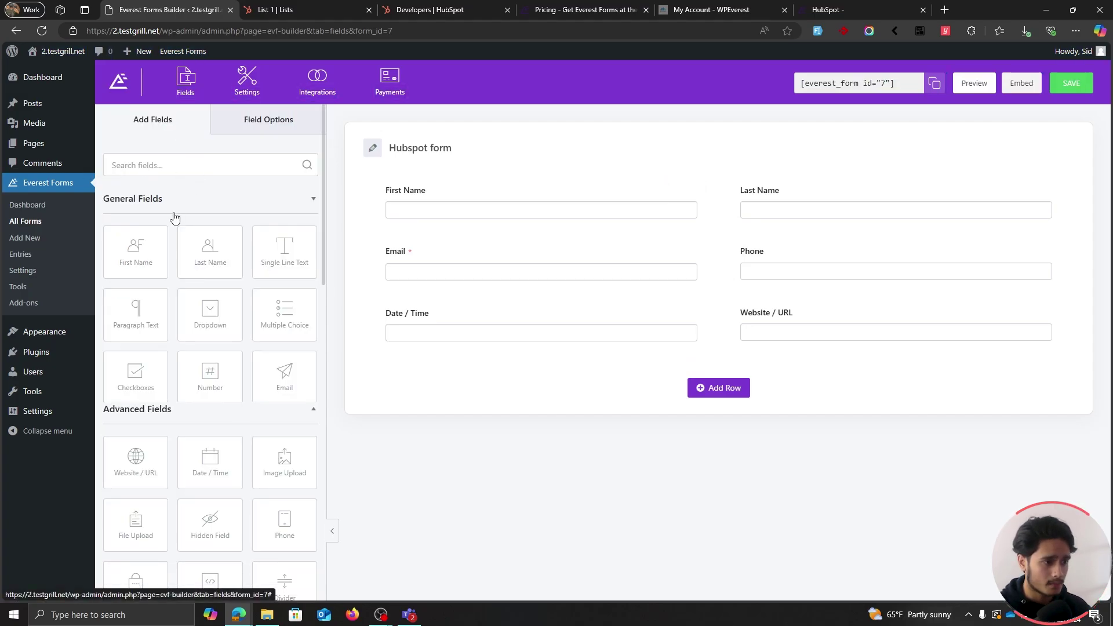
left_click(174, 216)
left_click(174, 216)
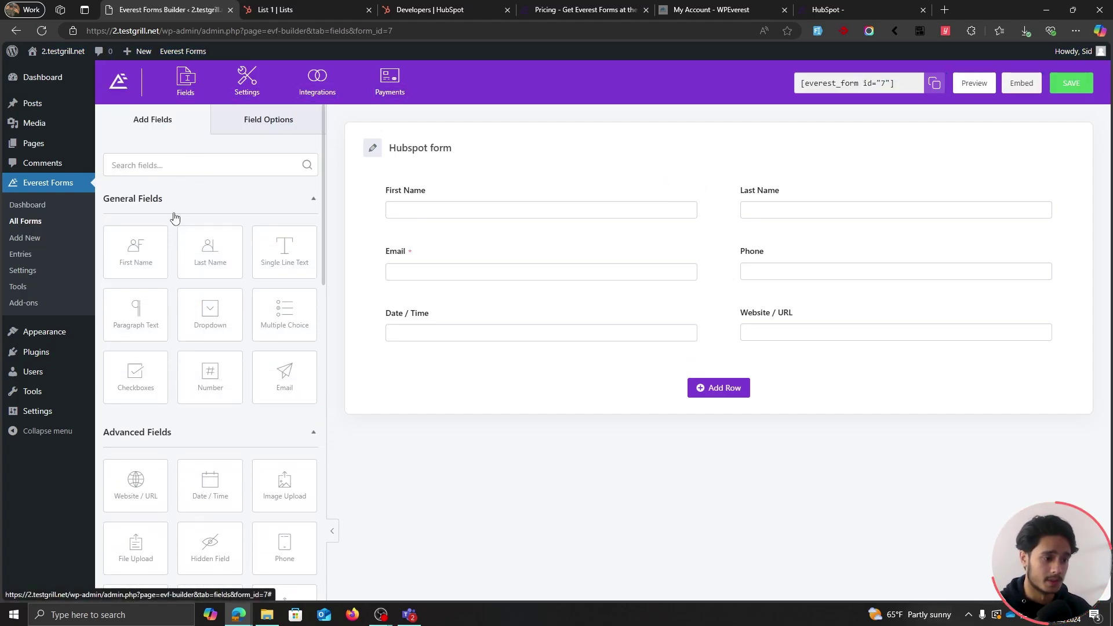
Examine the general and advanced fields that can be added to the form.
scroll(174, 244, "down", 3)
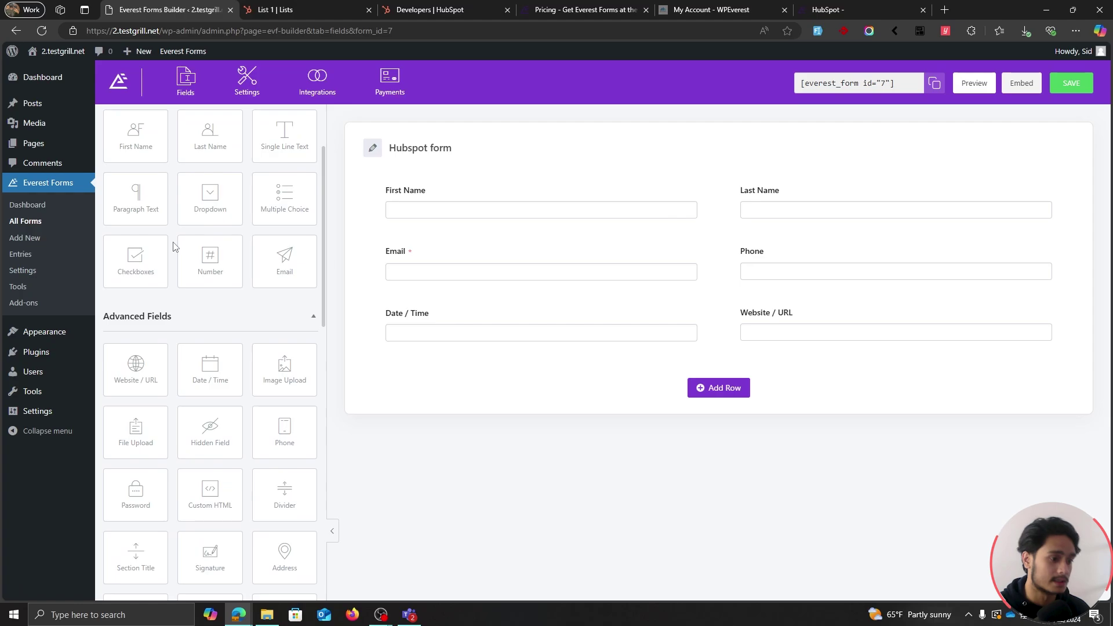
scroll(172, 247, "down", 1)
scroll(171, 247, "down", 1)
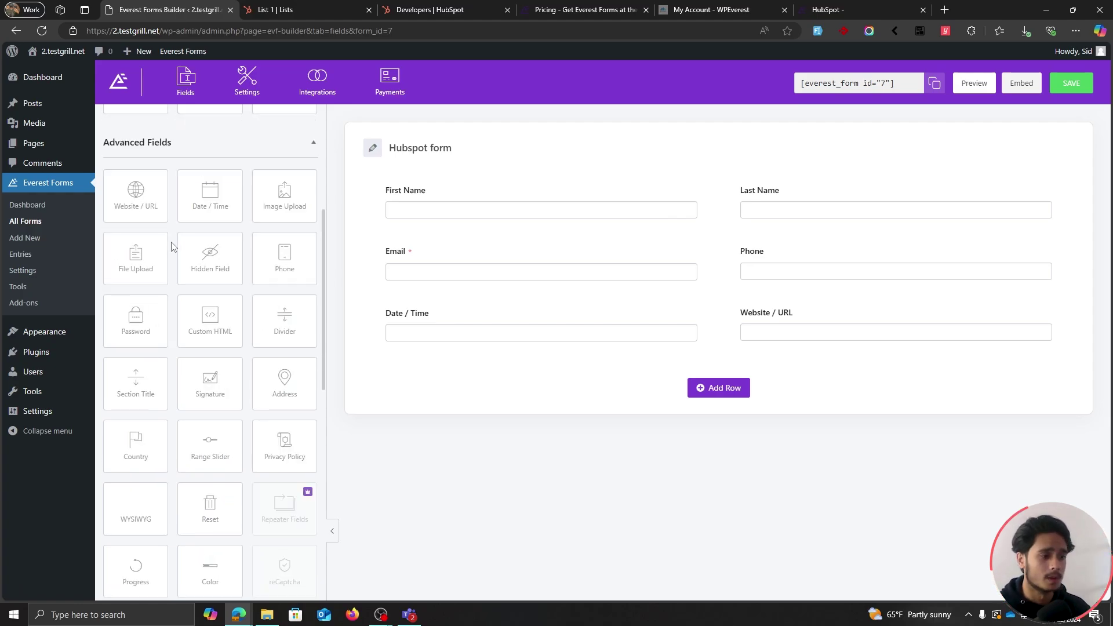
scroll(172, 247, "down", 2)
scroll(172, 247, "up", 3)
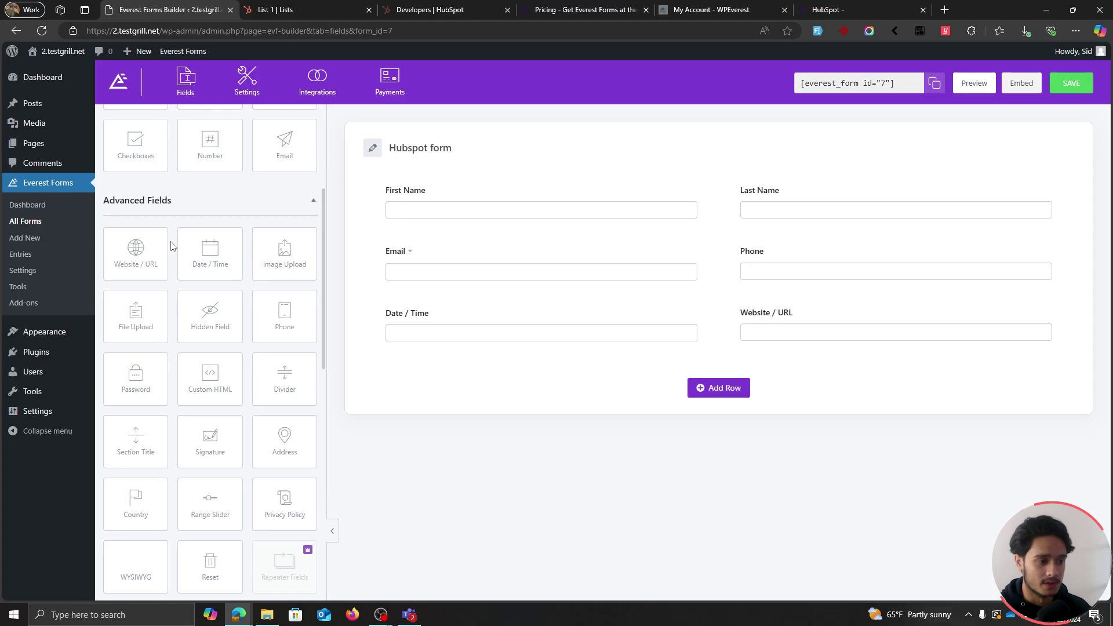
scroll(172, 247, "down", 1)
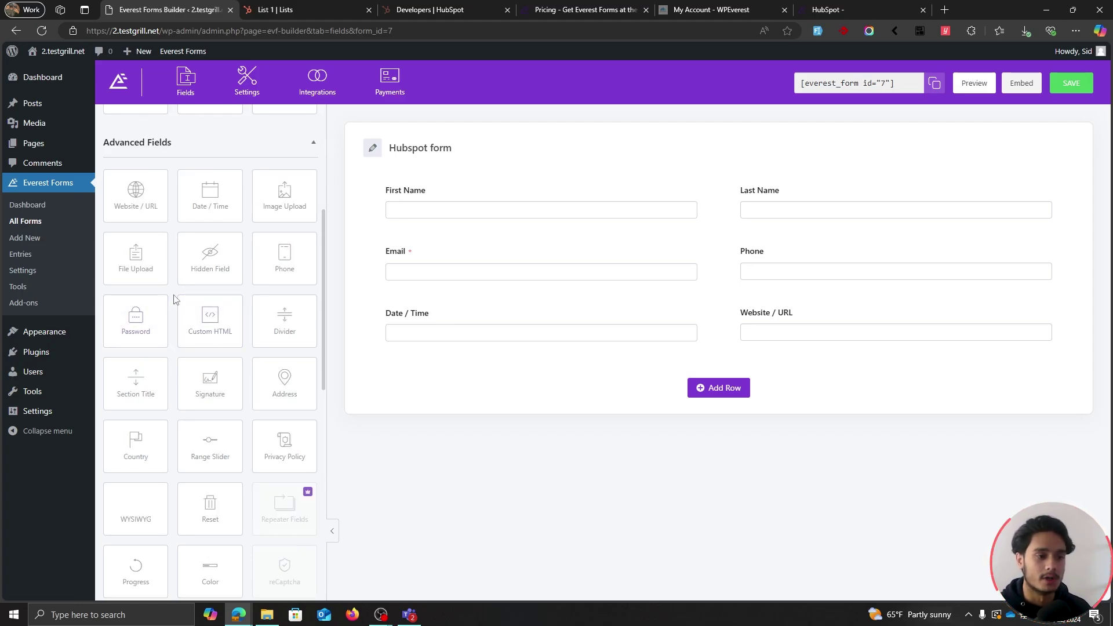
scroll(176, 300, "down", 1)
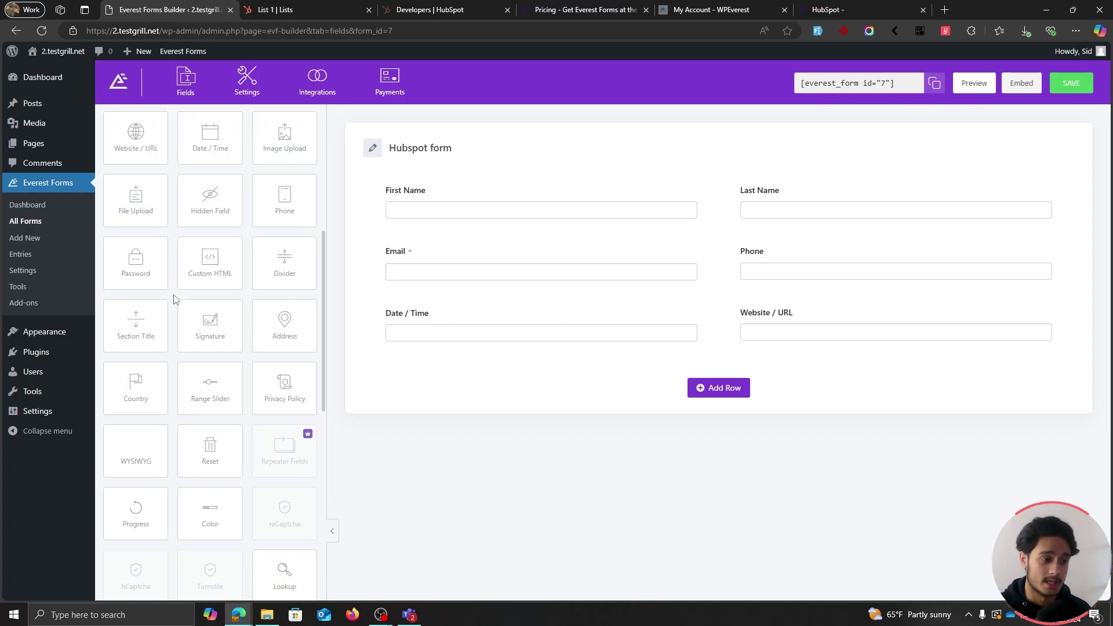
scroll(175, 300, "up", 6)
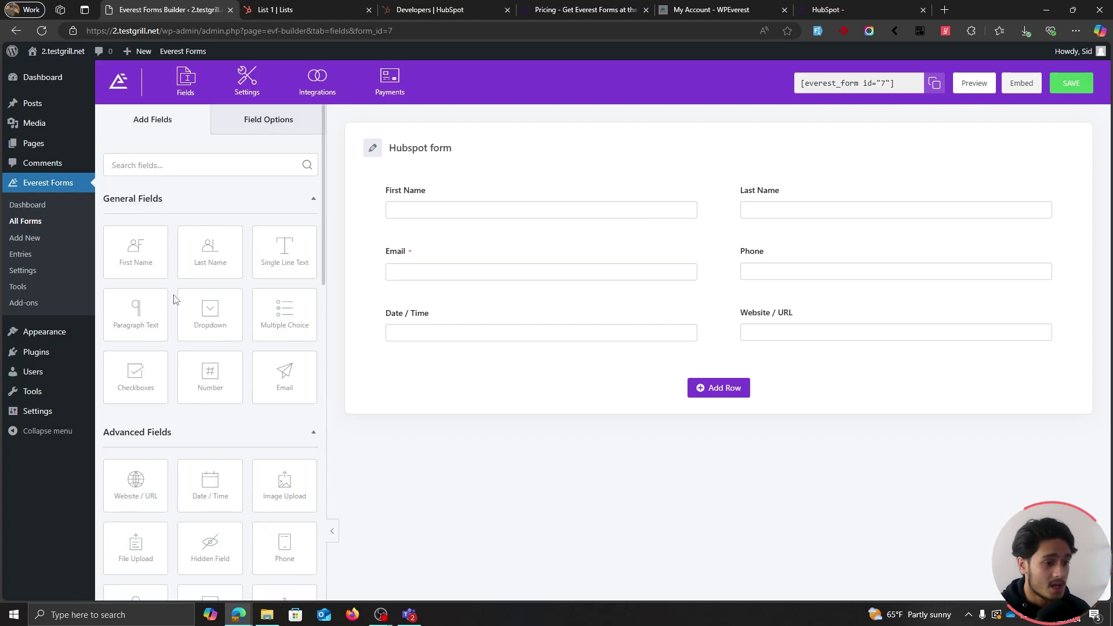
Make the First Name field of the Hubspot form required.
left_click(437, 197)
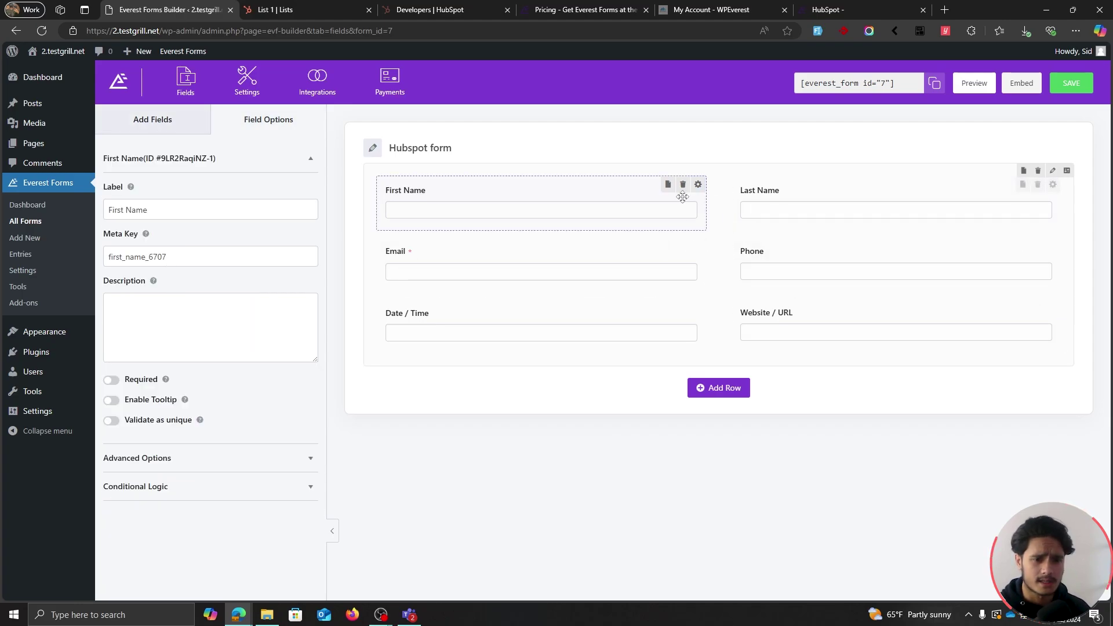
left_click(796, 195)
left_click(558, 189)
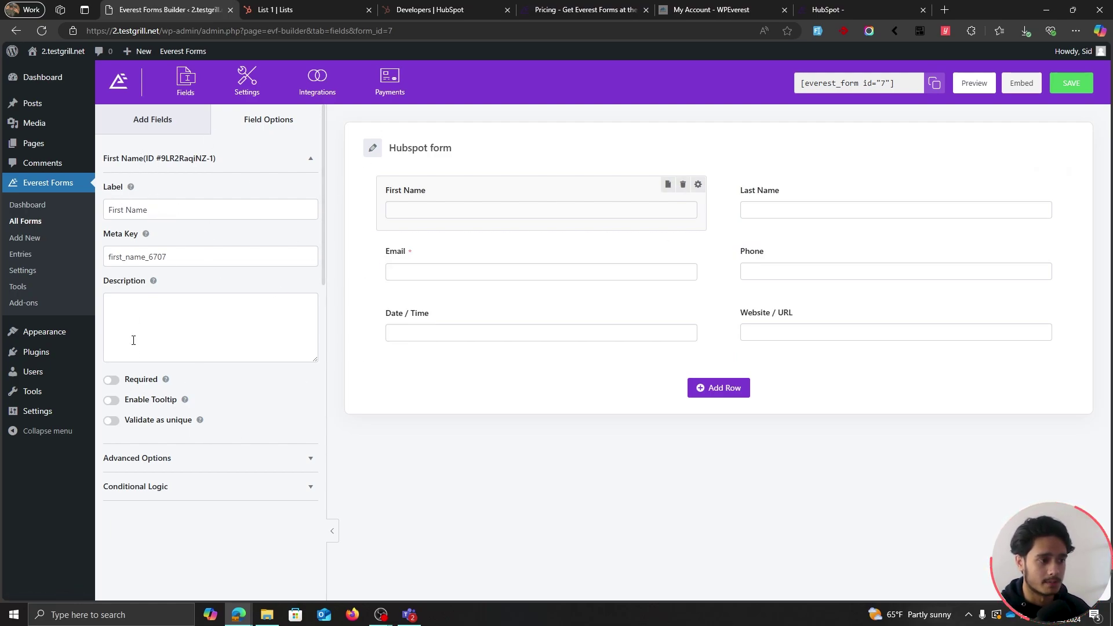
triple_click(174, 209)
left_click(170, 211)
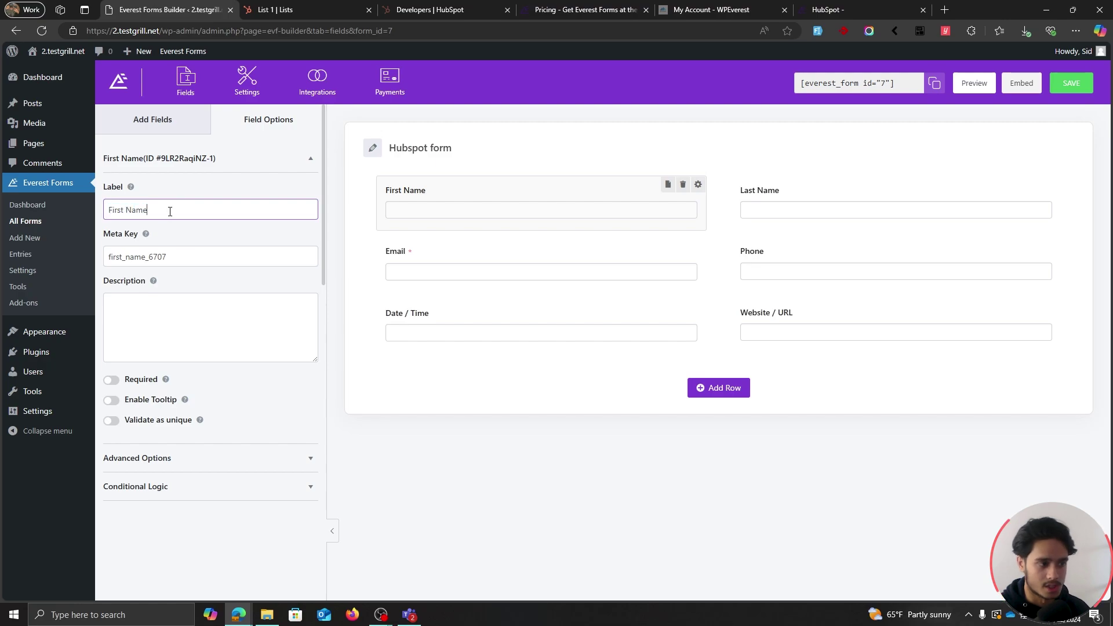
left_click(114, 388)
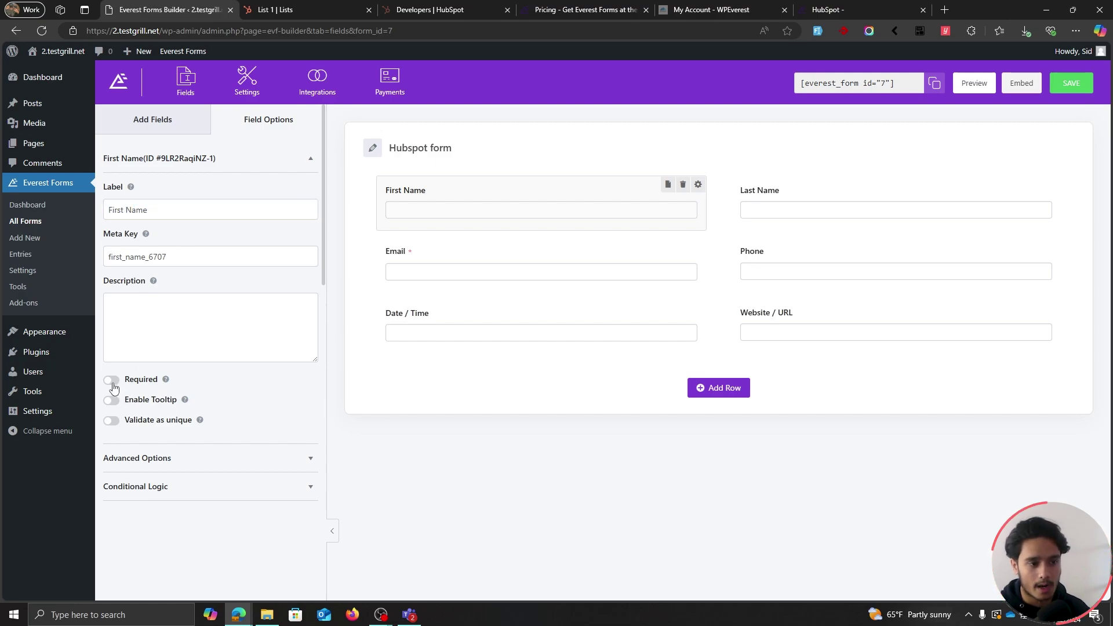
left_click(113, 387)
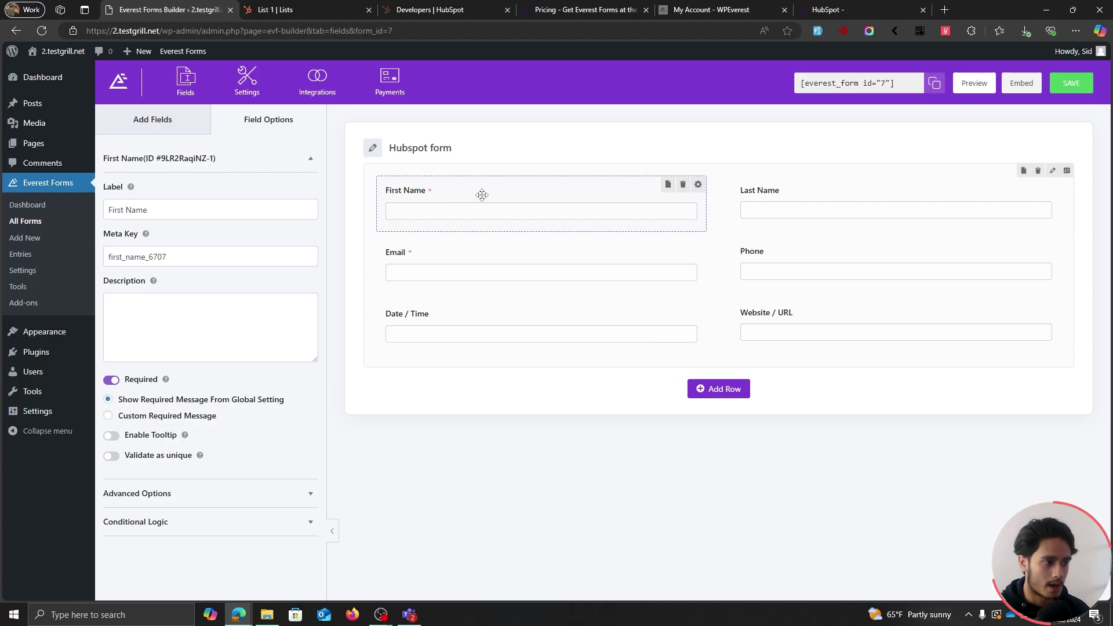
left_click_drag(194, 210, 105, 213)
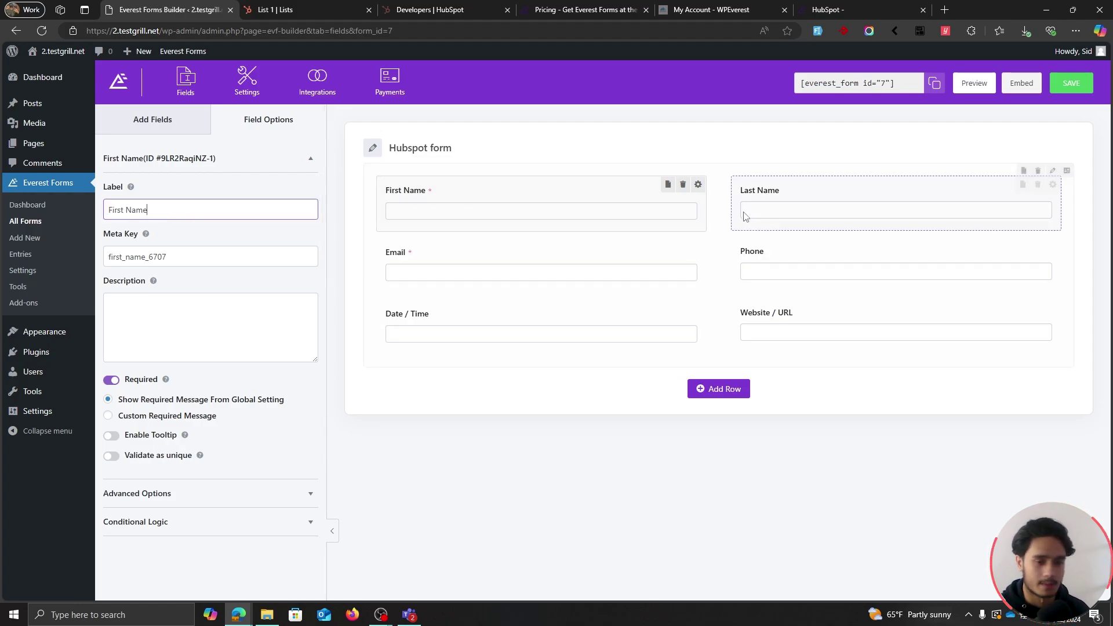
Make the Last Name and Phone fields required.
left_click(769, 197)
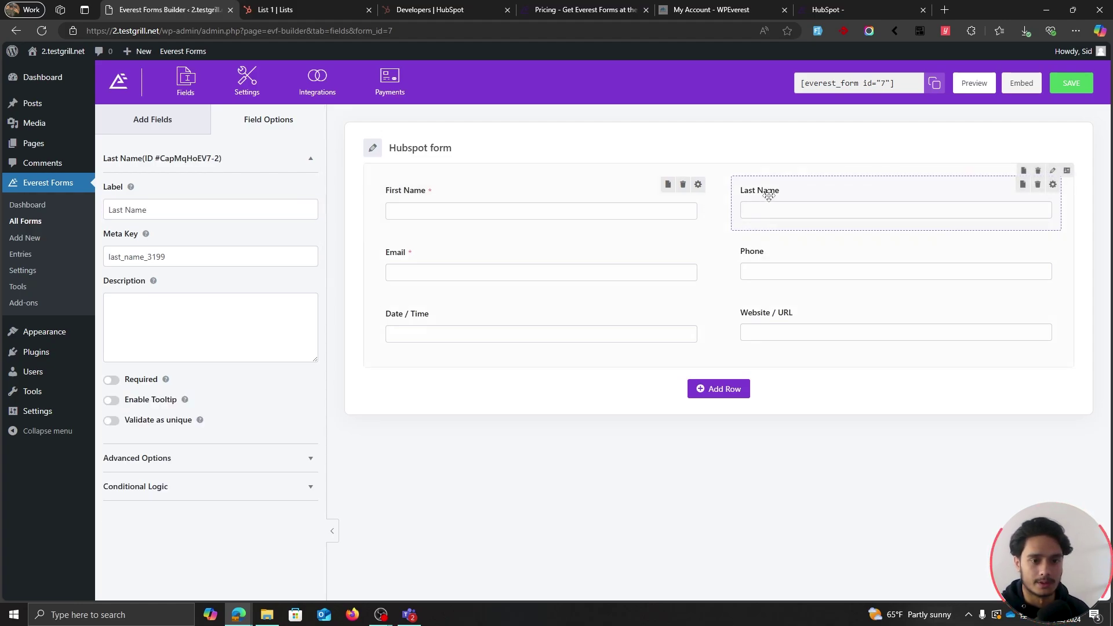
left_click(111, 380)
left_click(468, 248)
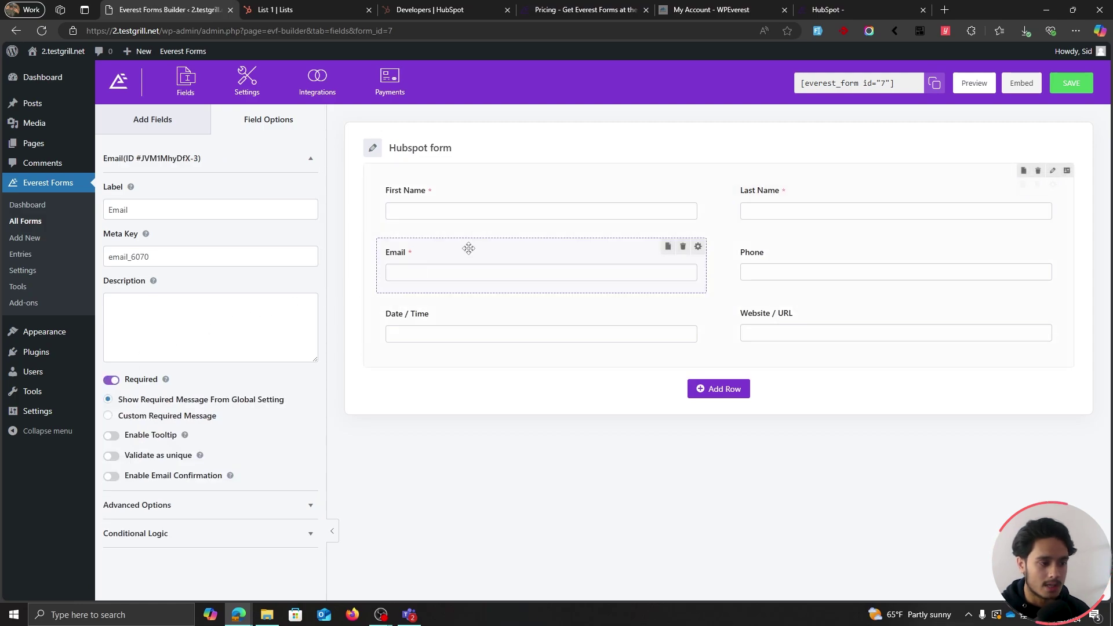
left_click(759, 259)
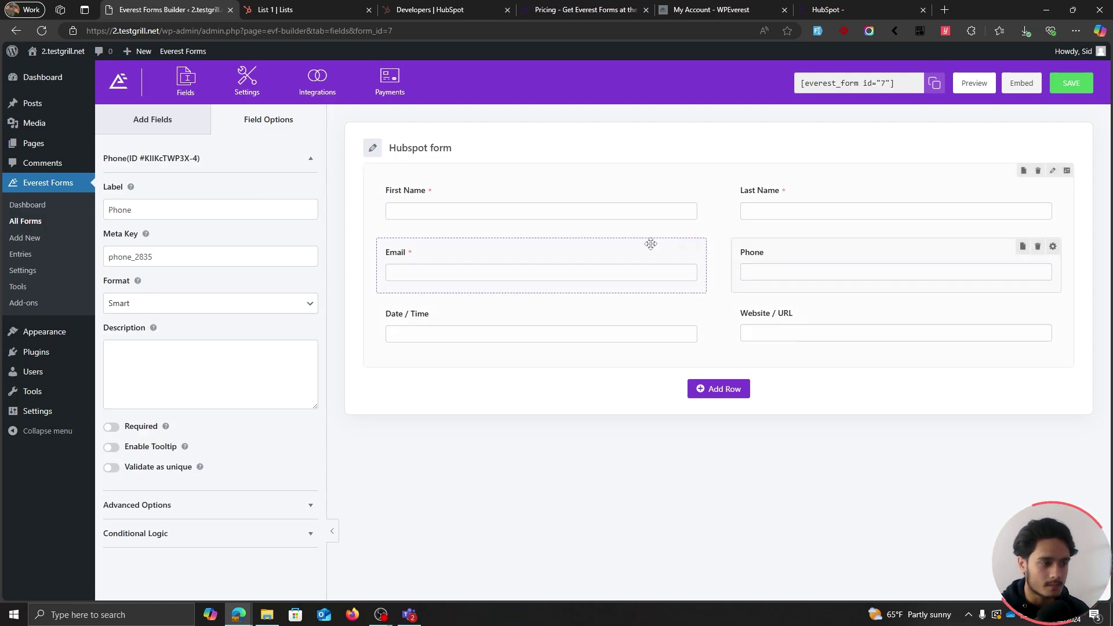
left_click(111, 427)
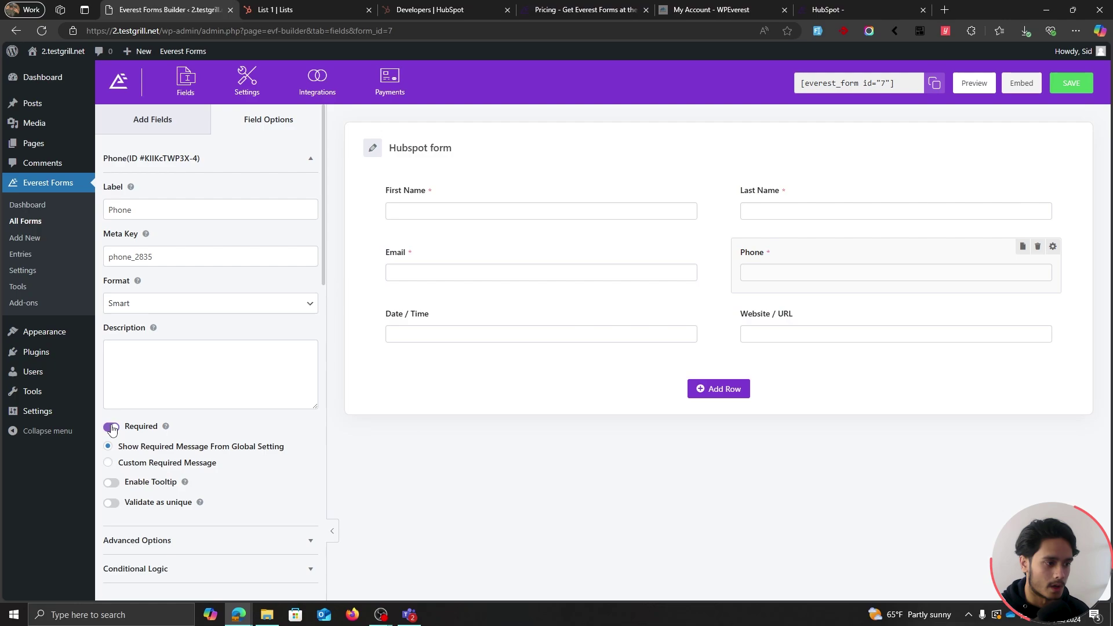
Relabel the Date / Time field as "Date of Birth" and make it required.
left_click(415, 318)
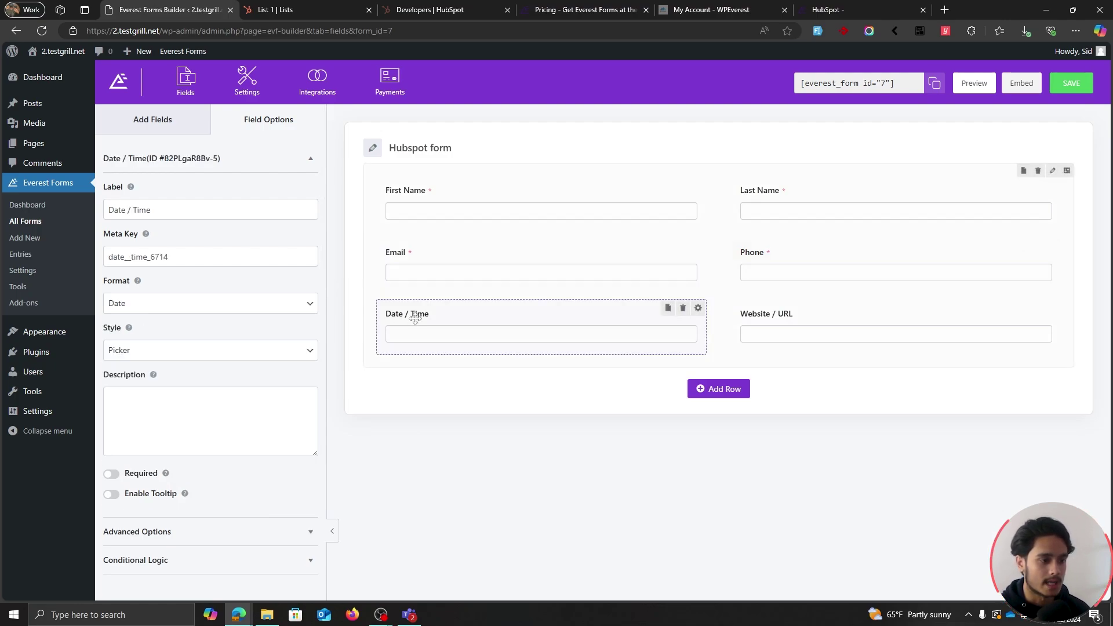
triple_click(171, 211)
type("Date of Birth")
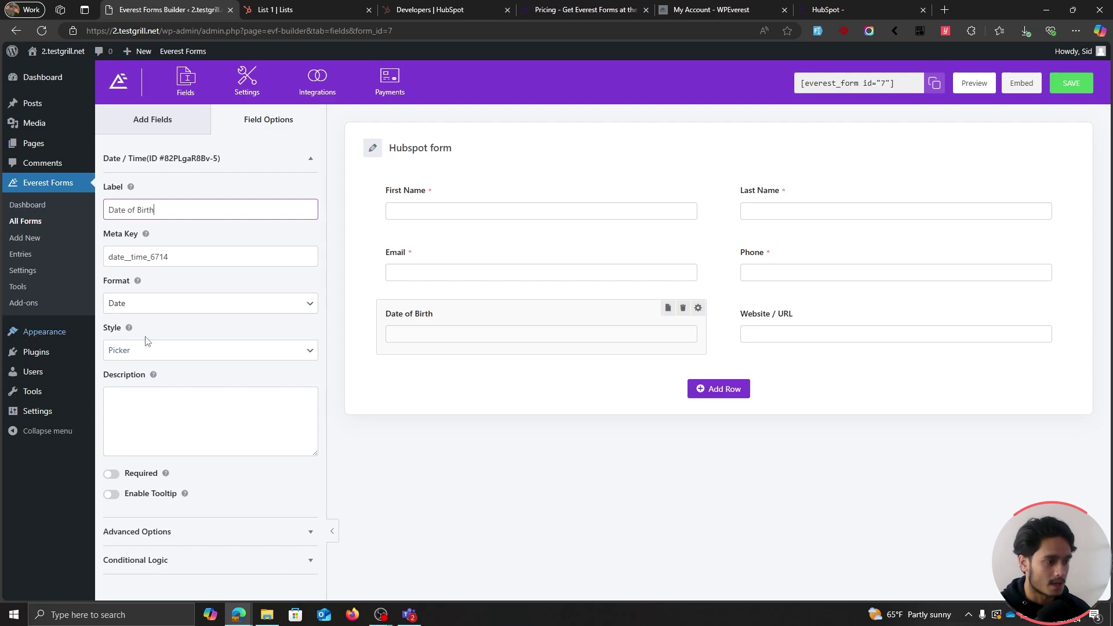
left_click(111, 473)
Relabel the Website / URL field as "Linked In URL", make it required and save the form.
left_click(783, 316)
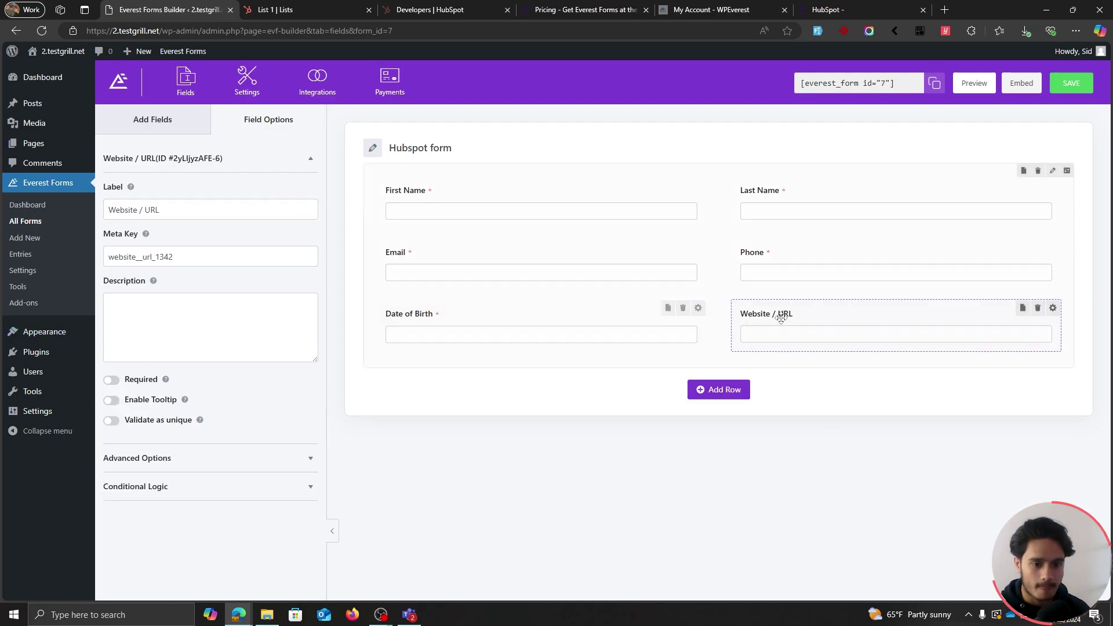
left_click_drag(215, 209, 26, 216)
type("Li")
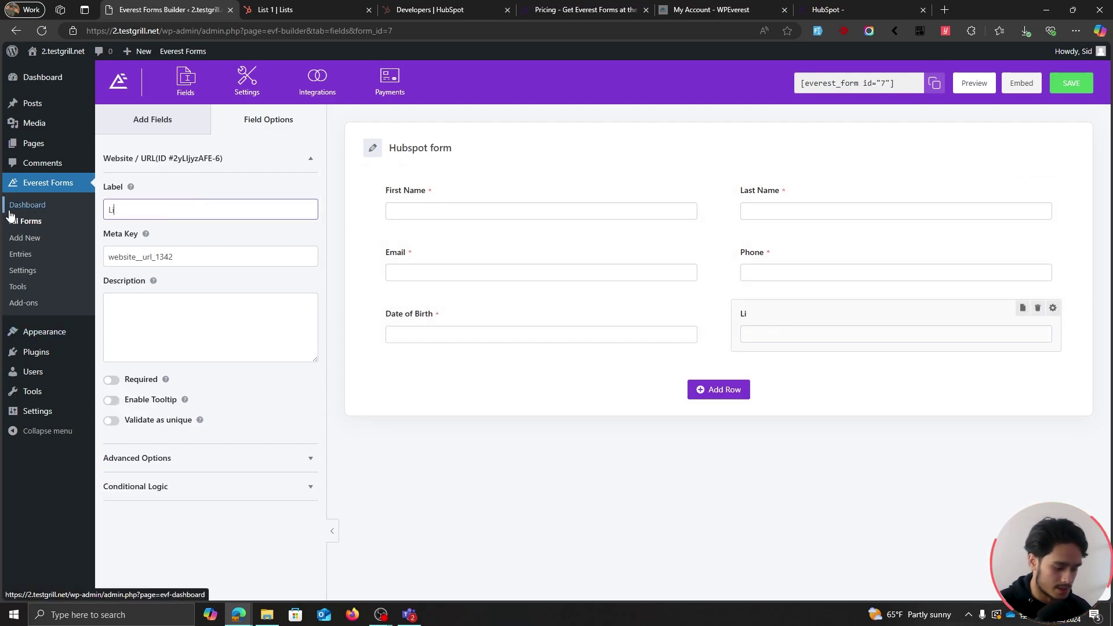
type("nked In URL")
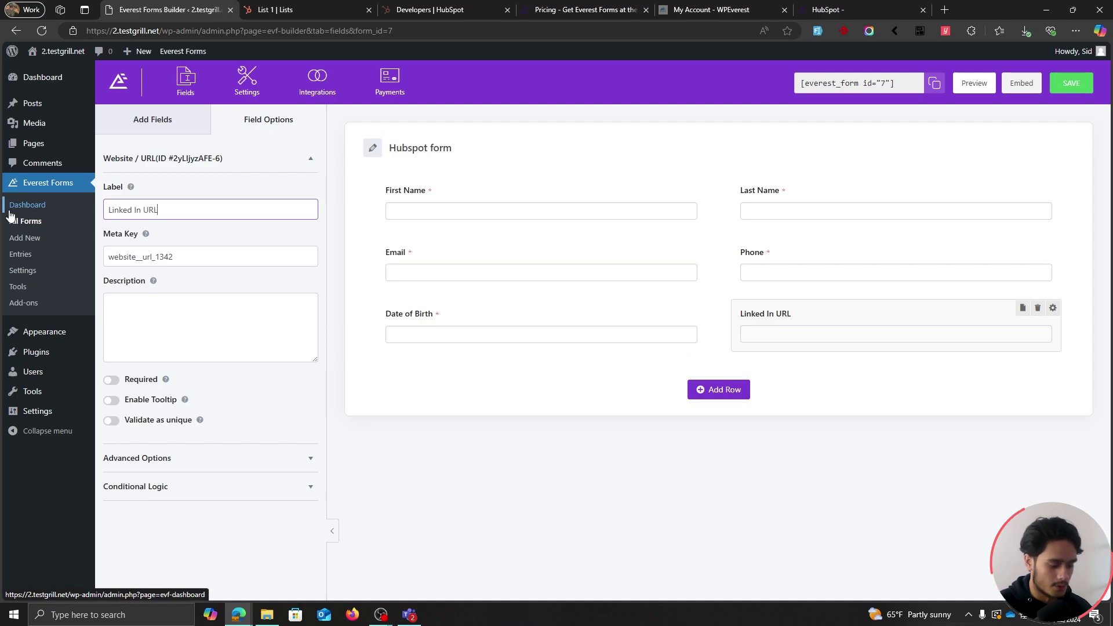
left_click(111, 380)
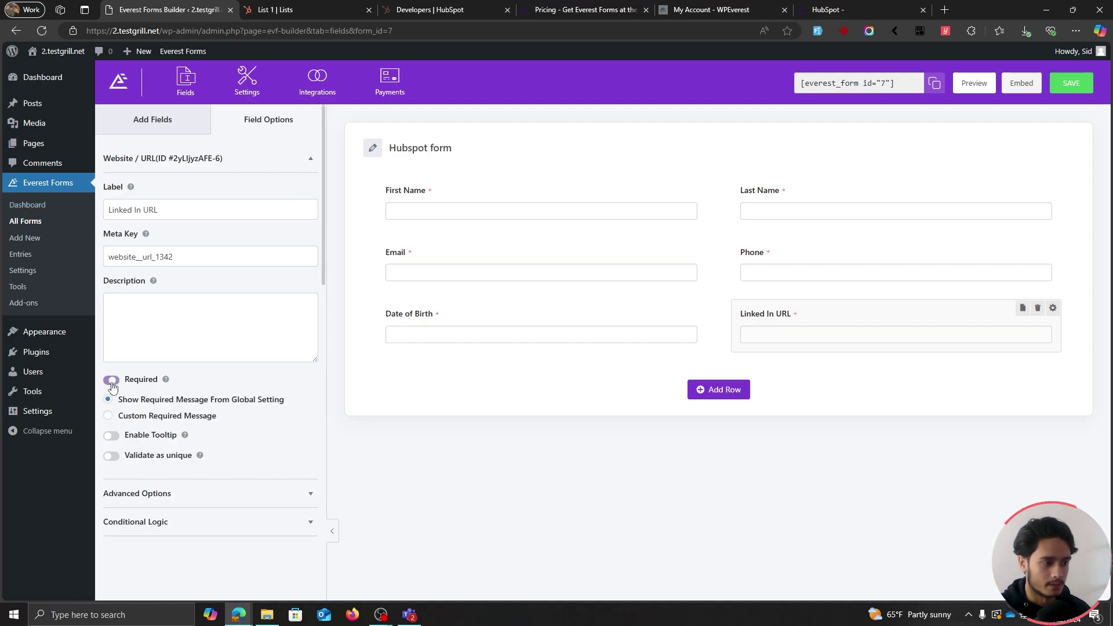
left_click(1070, 84)
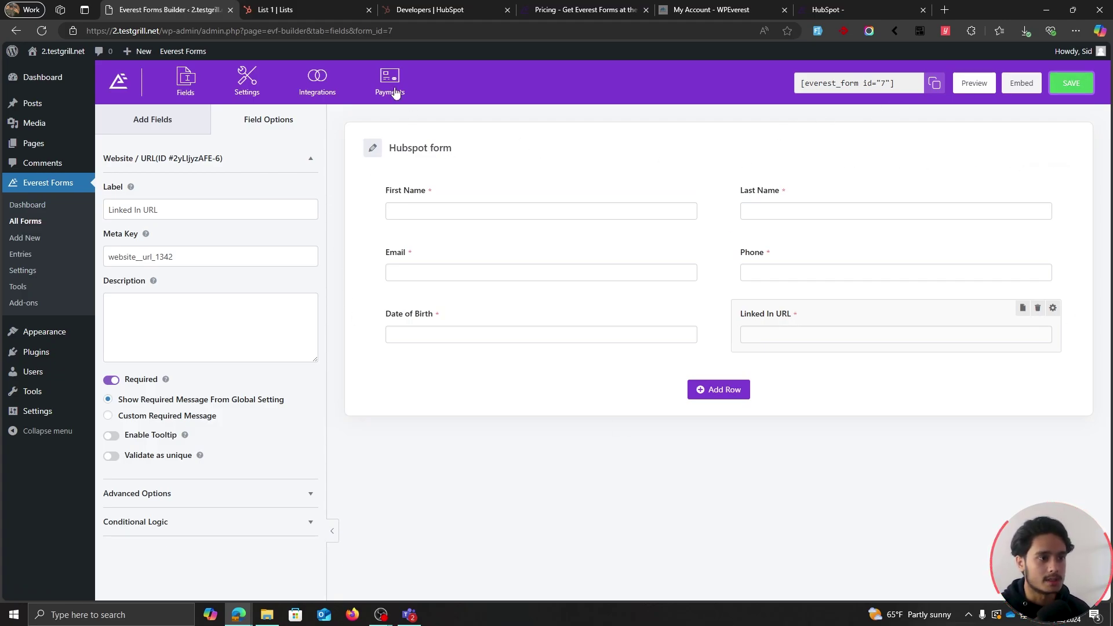
Add a HubSpot connection with the nickname "Hubspot Form Website" to the form's integrations.
left_click(269, 10)
left_click(199, 12)
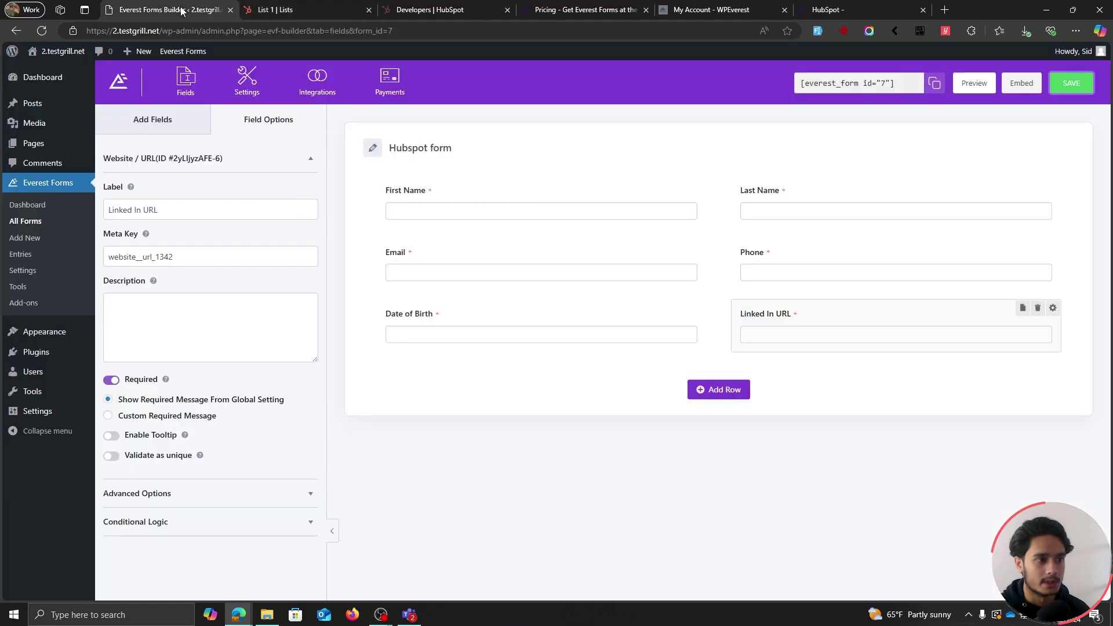
left_click(317, 89)
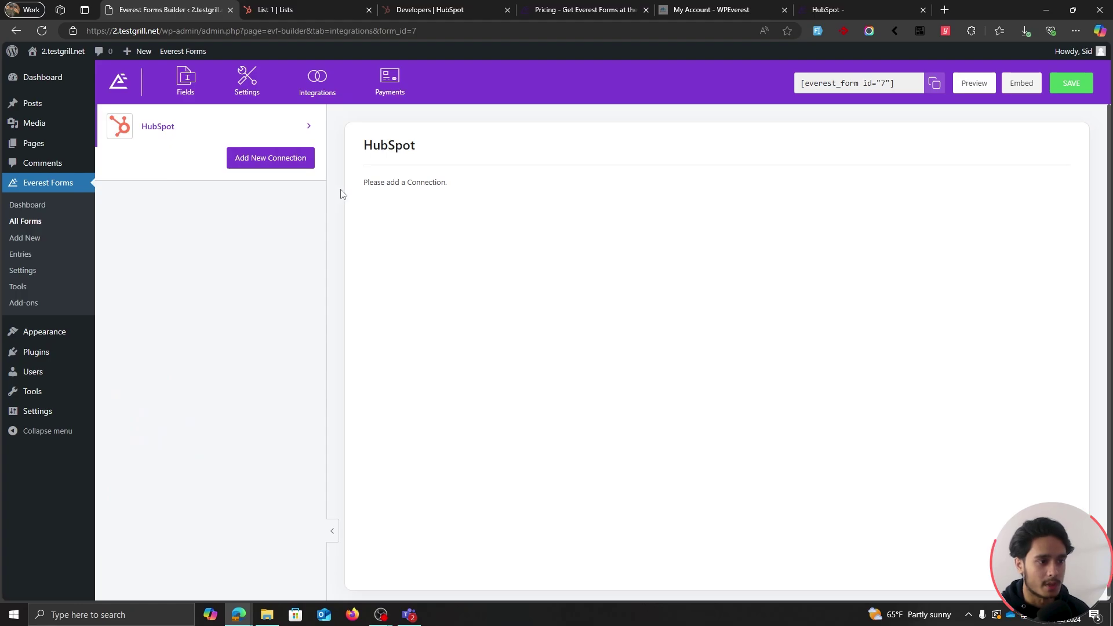
left_click(277, 166)
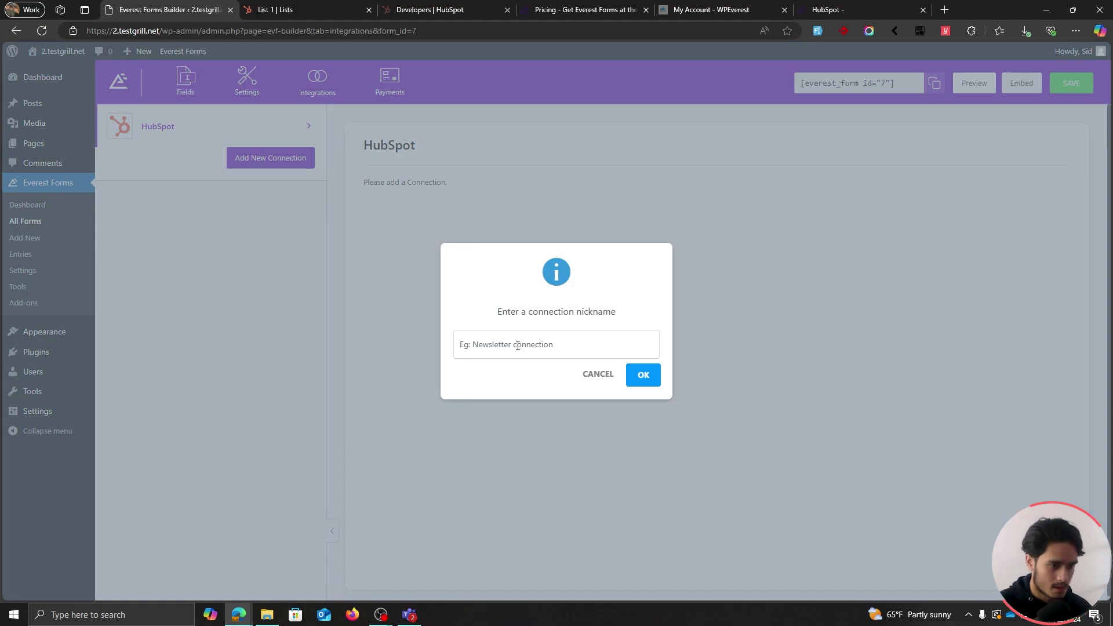
type("Hubspot Form Website")
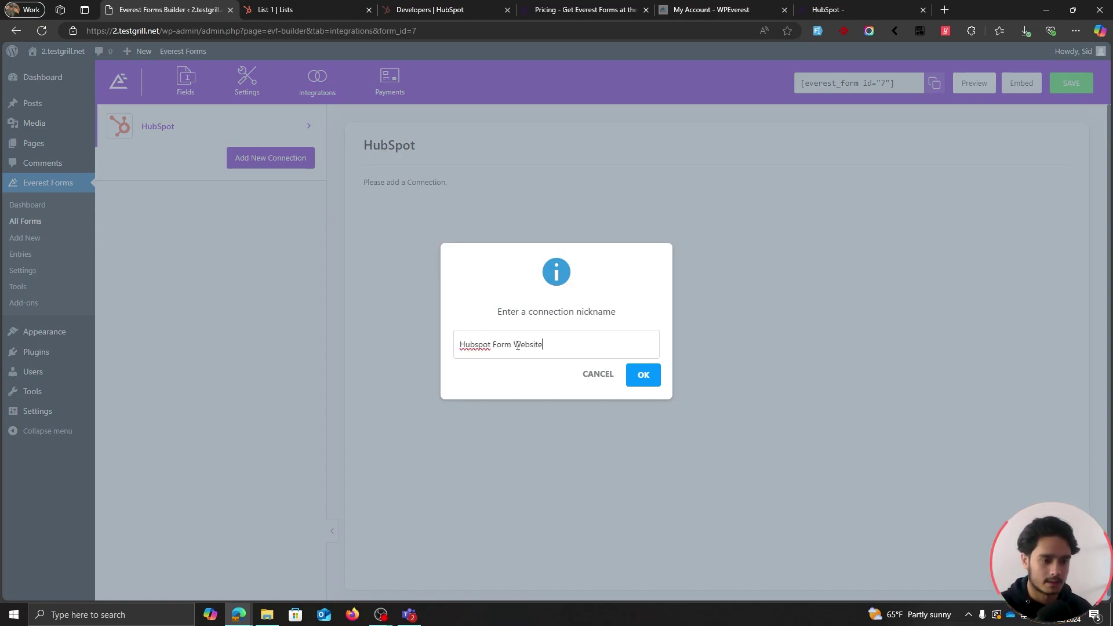
left_click(643, 375)
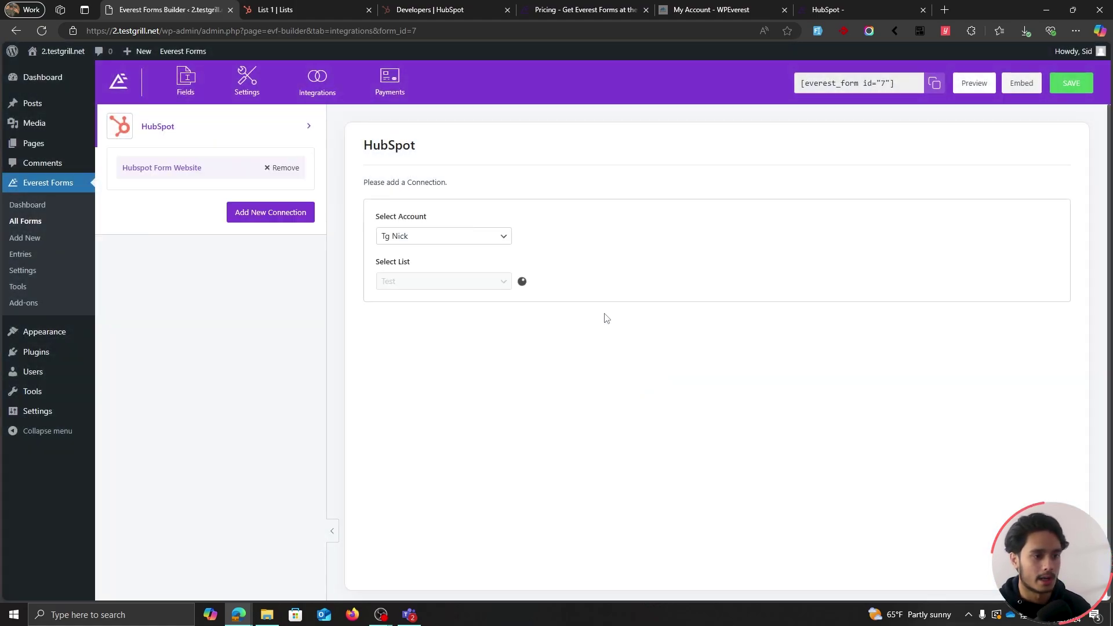
Keep the connected HubSpot account and choose List 1 as the connection's list.
left_click(455, 243)
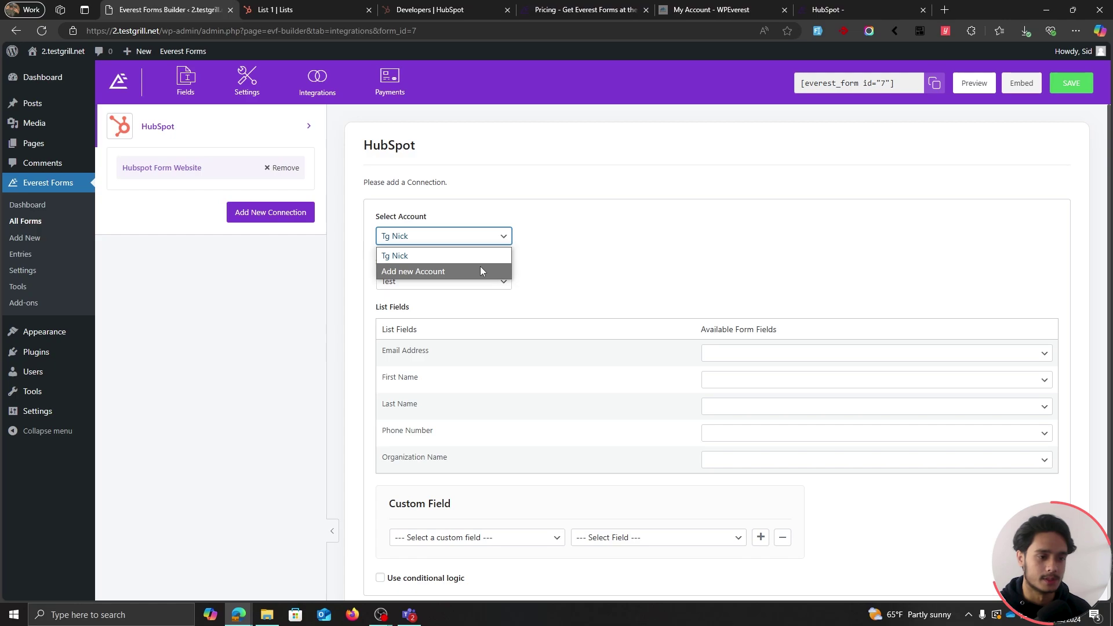
left_click(550, 242)
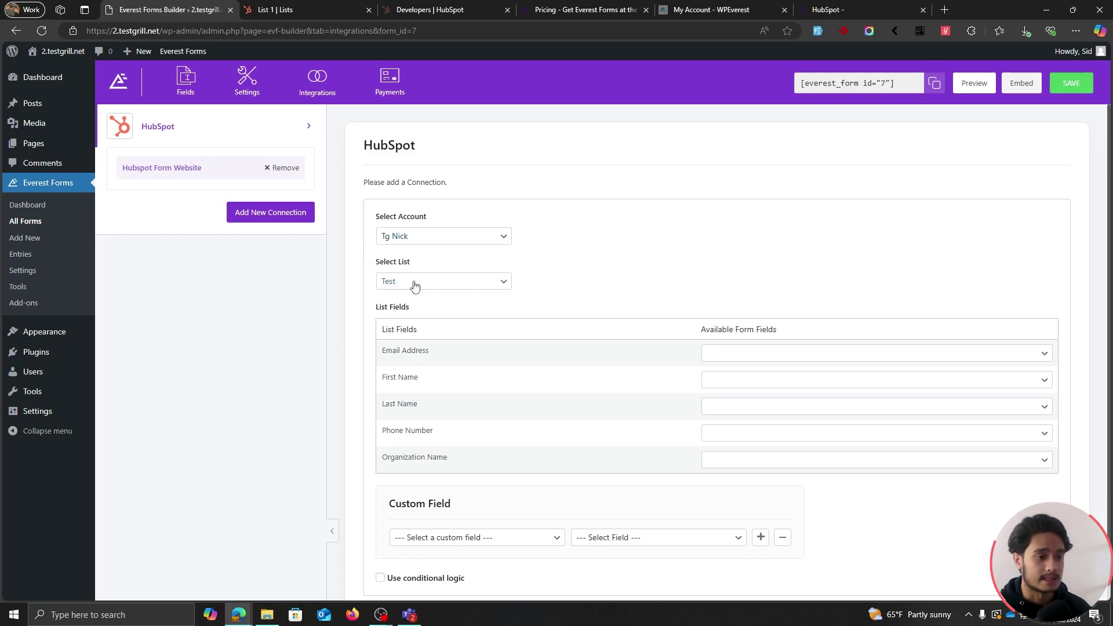
left_click(415, 286)
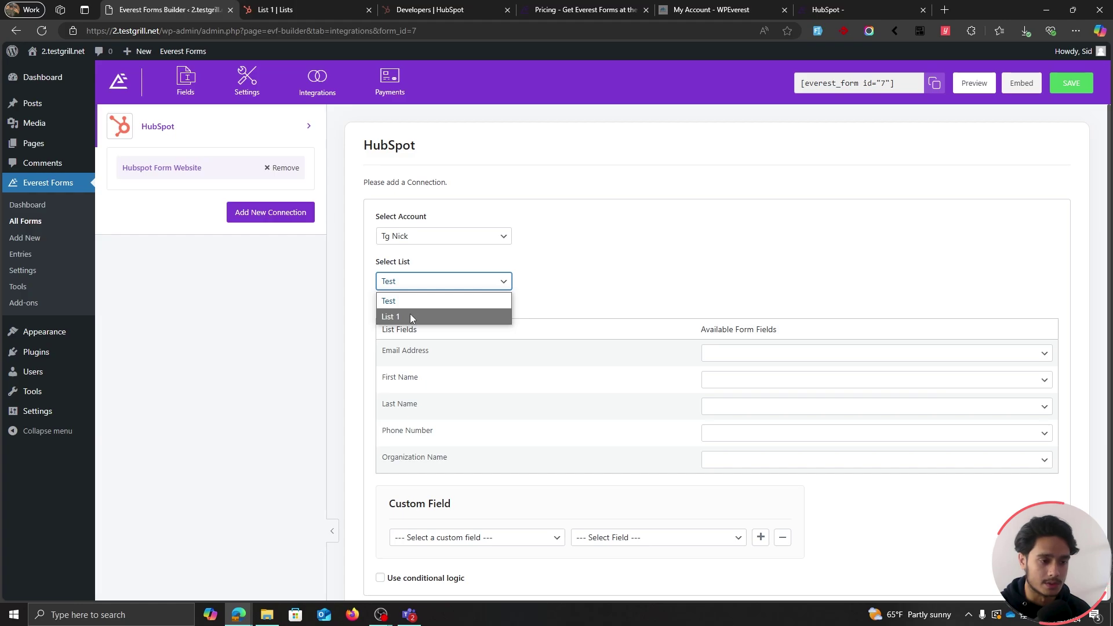
left_click(411, 316)
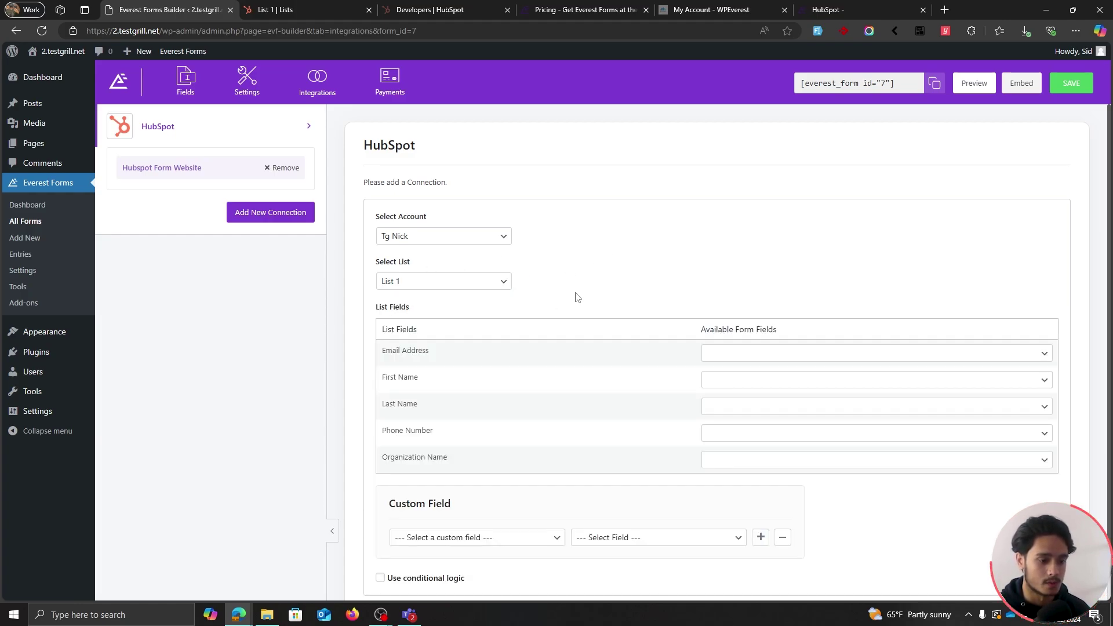
Map the list fields Email Address, First Name, Last Name and Phone Number to the form's Email, First Name, Last Name and Phone fields.
scroll(380, 292, "down", 1)
mouse_move(380, 293)
left_mouse_down()
mouse_move(401, 342)
mouse_move(465, 418)
mouse_move(410, 390)
mouse_move(380, 308)
left_mouse_up()
left_click(470, 424)
left_click(416, 309)
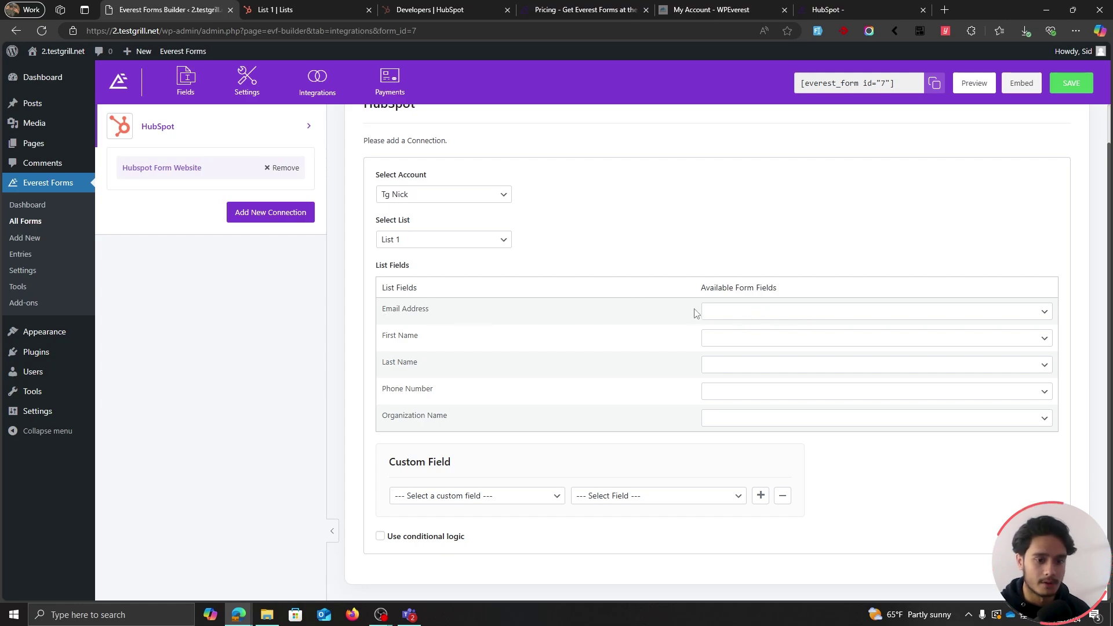
left_click(713, 313)
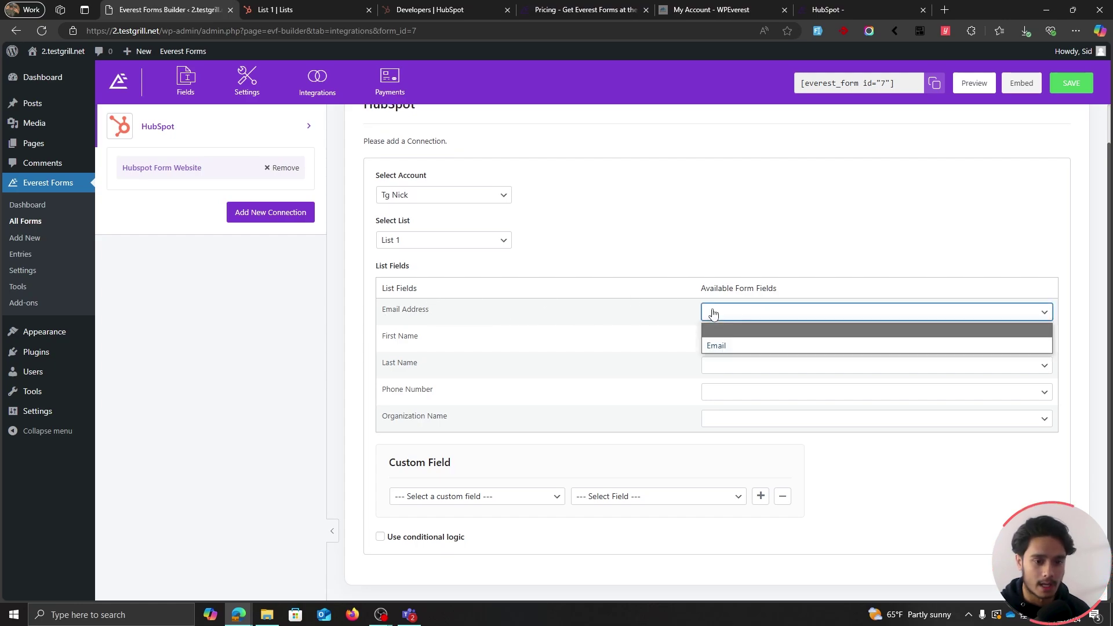
left_click(736, 345)
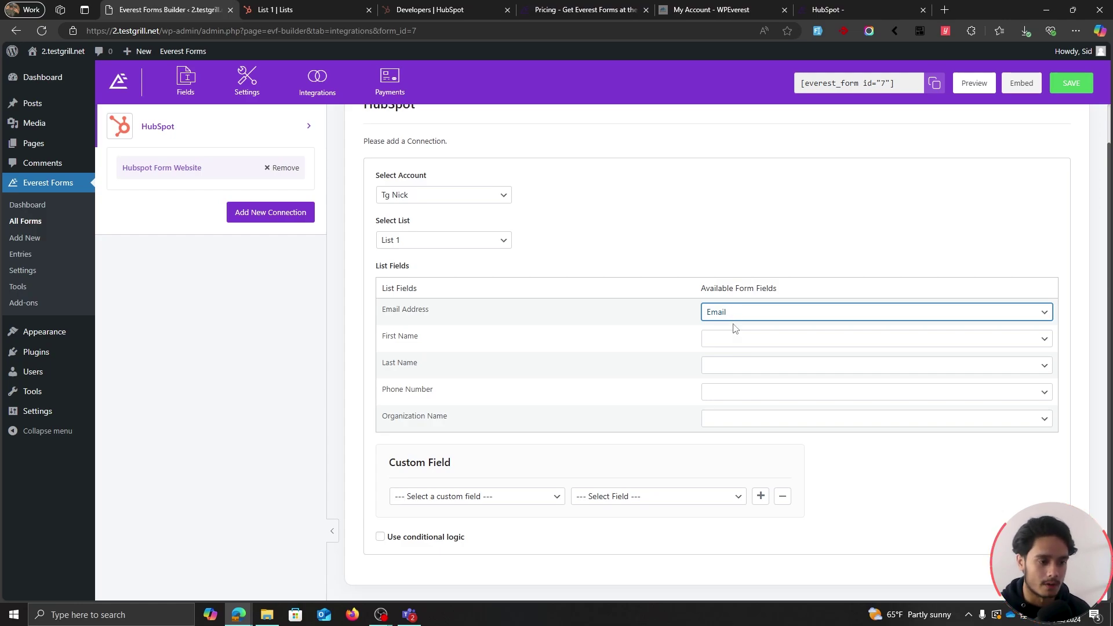
left_click(712, 343)
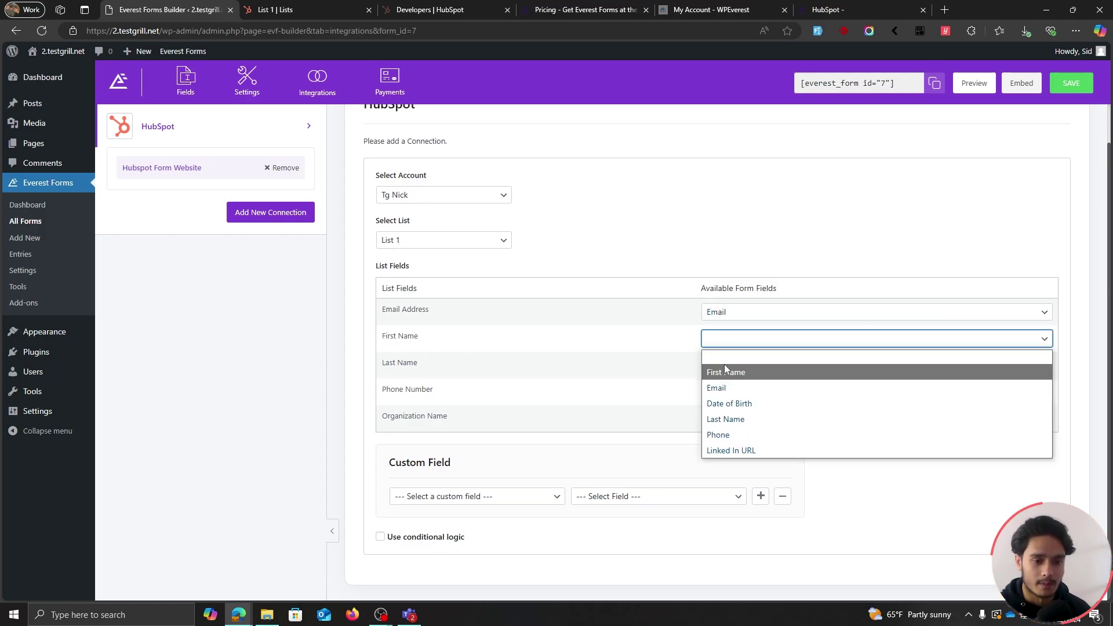
left_click(725, 367)
left_click(728, 376)
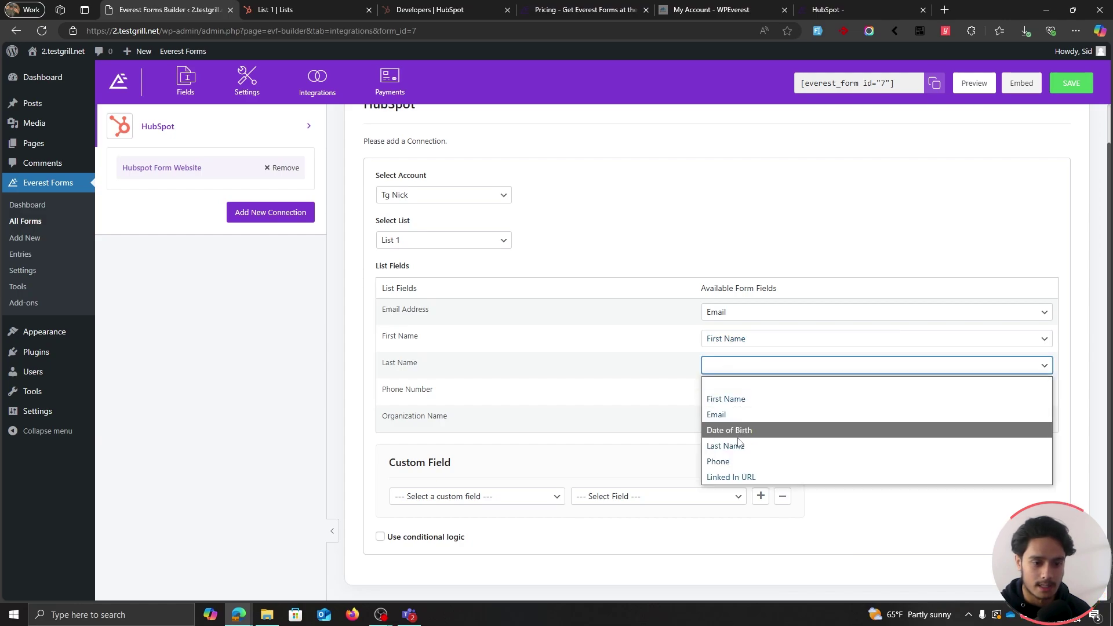
left_click(734, 447)
left_click(711, 395)
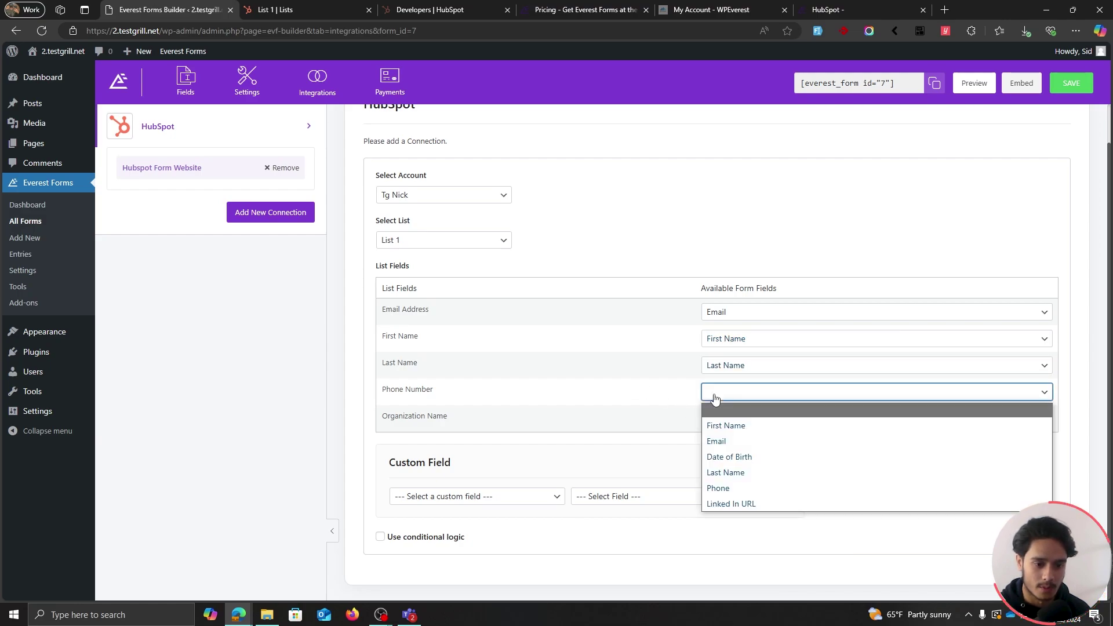
left_click(751, 488)
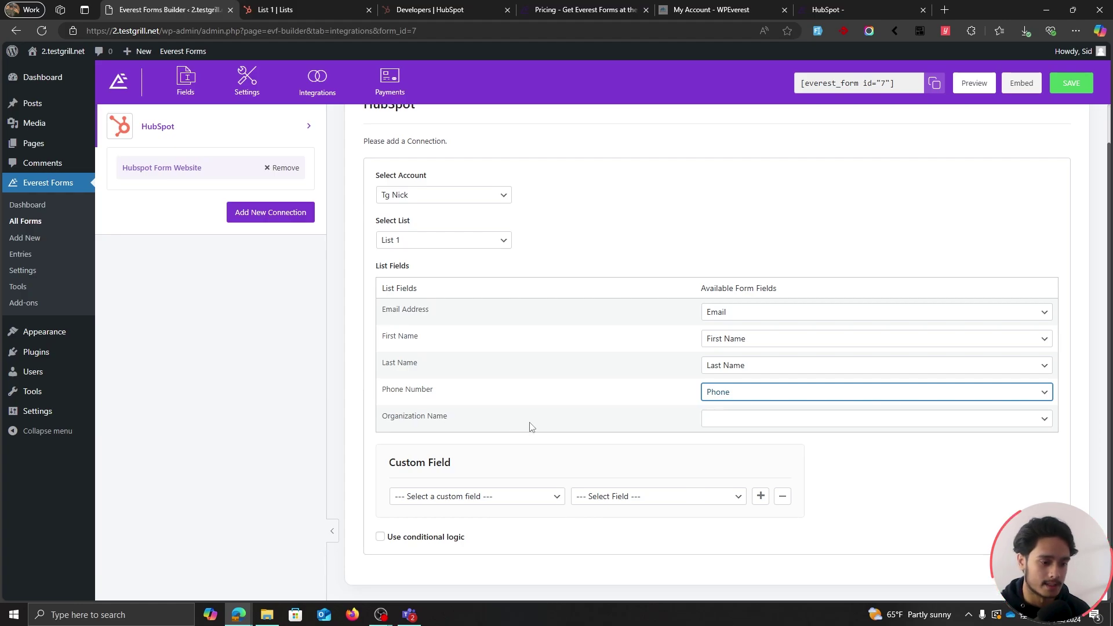
Map the HubSpot custom field "Date of birth" to the form's Date of Birth field.
left_click(508, 500)
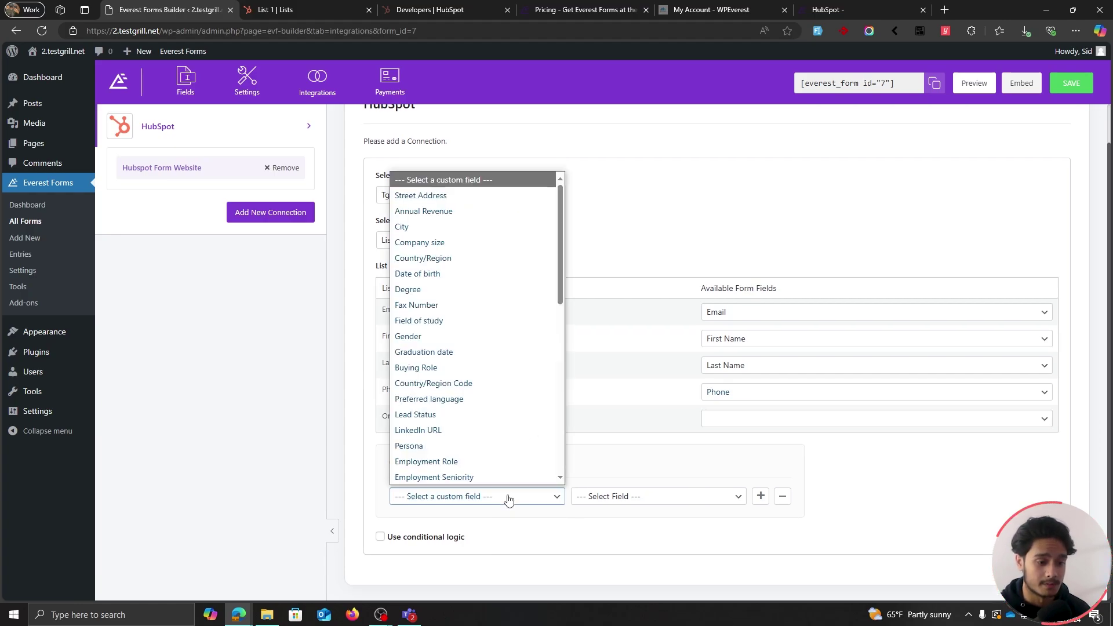
left_click(462, 275)
left_click(639, 499)
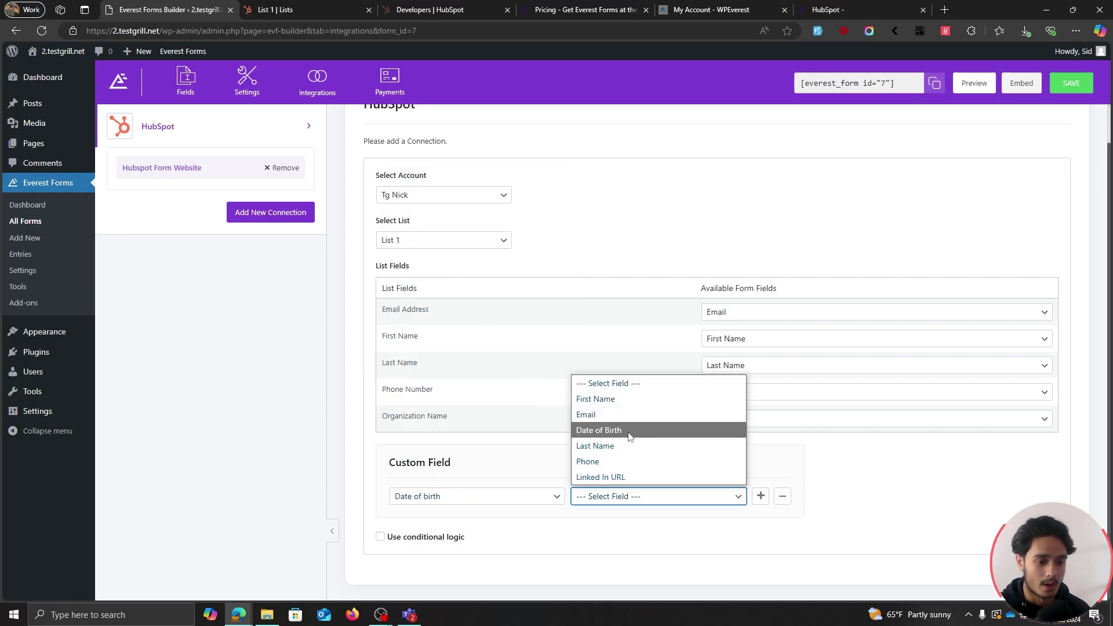
left_click(631, 432)
Add a second custom field mapping from "LinkedIn URL" to the form's Linked In URL field and save the form.
left_click(761, 497)
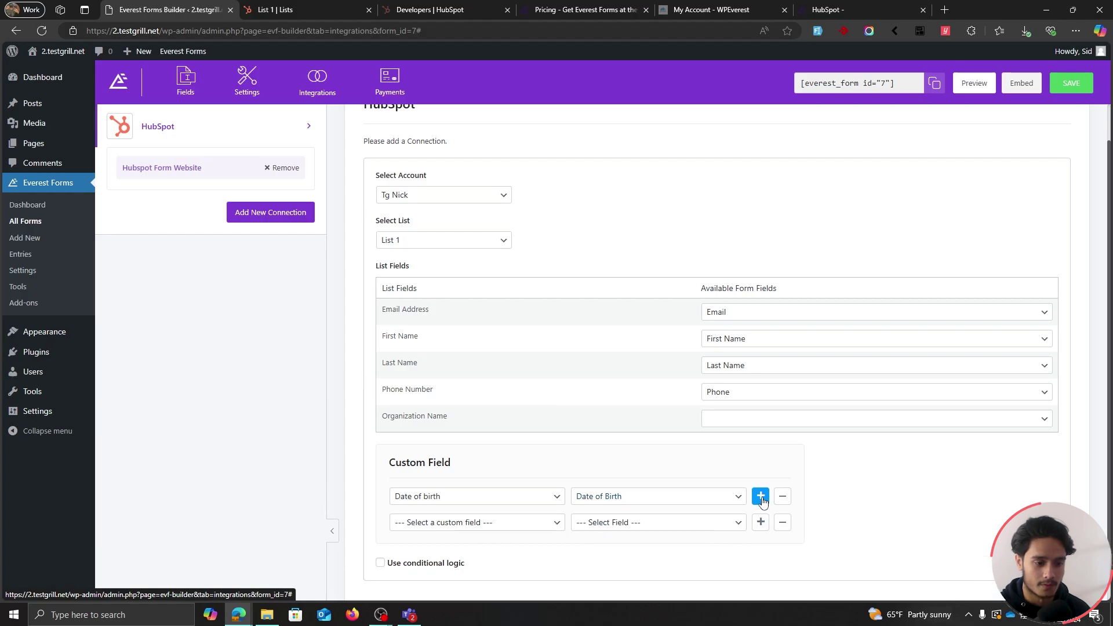
left_click(507, 525)
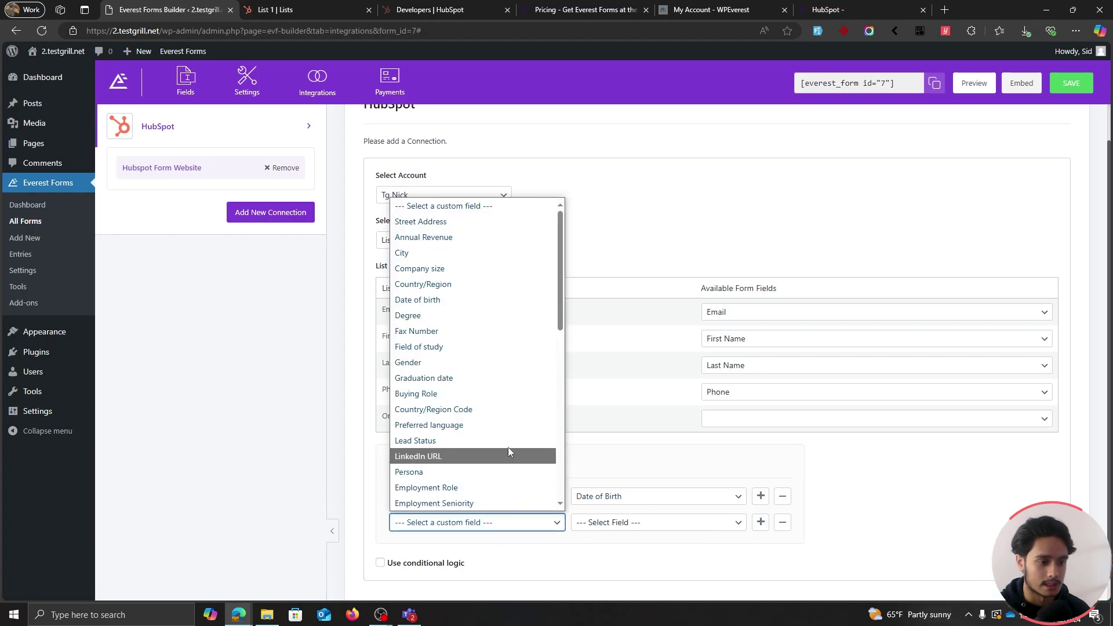
scroll(510, 417, "down", 3)
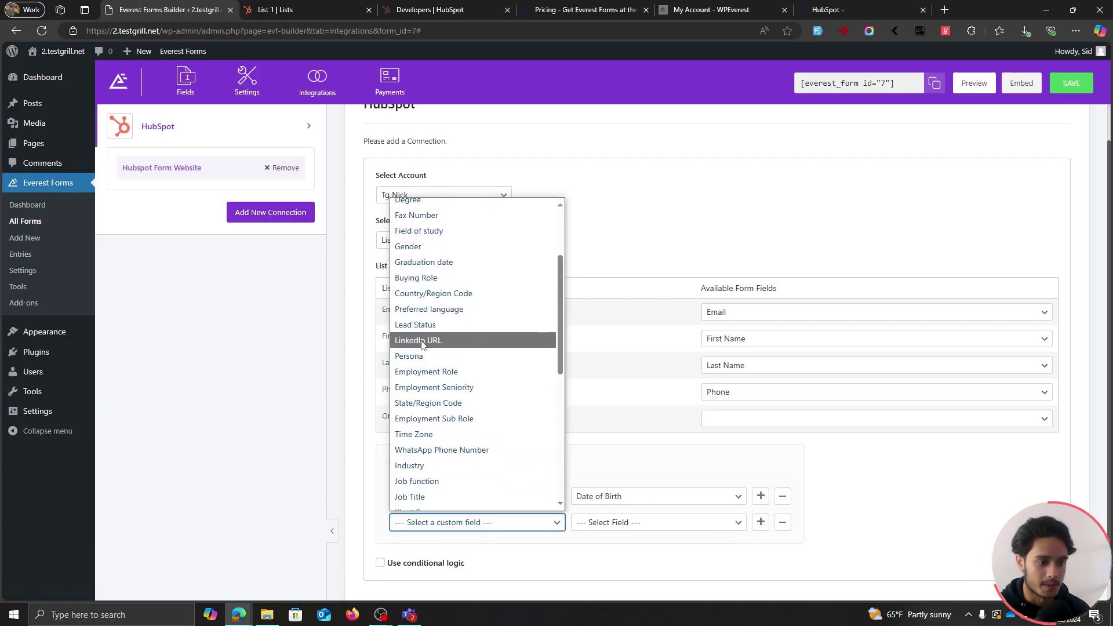
left_click(422, 341)
left_click(644, 525)
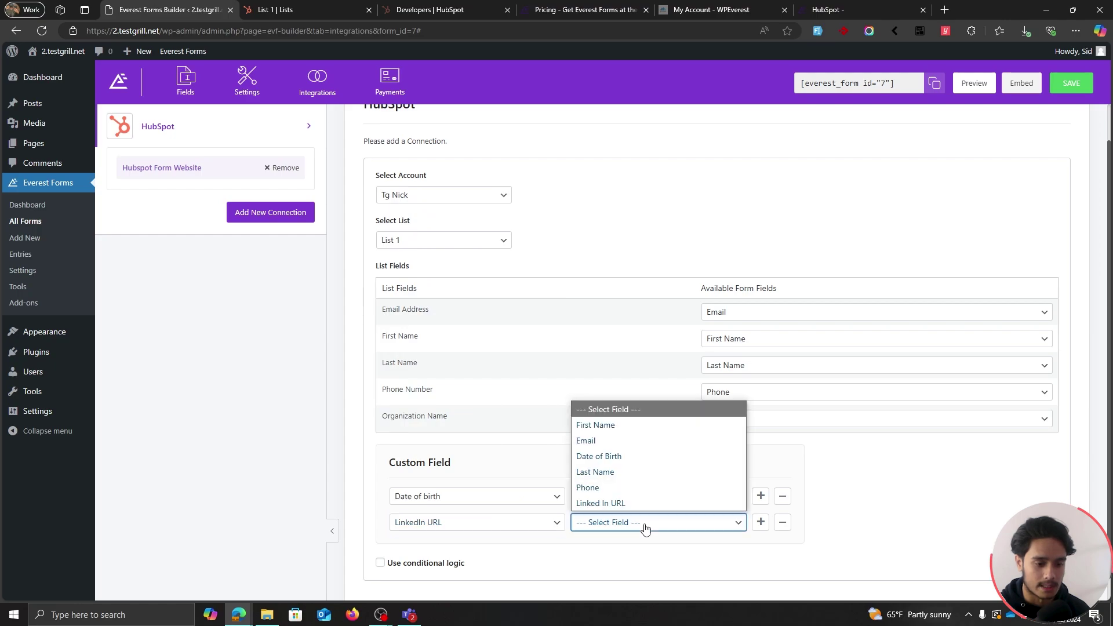
left_click(608, 504)
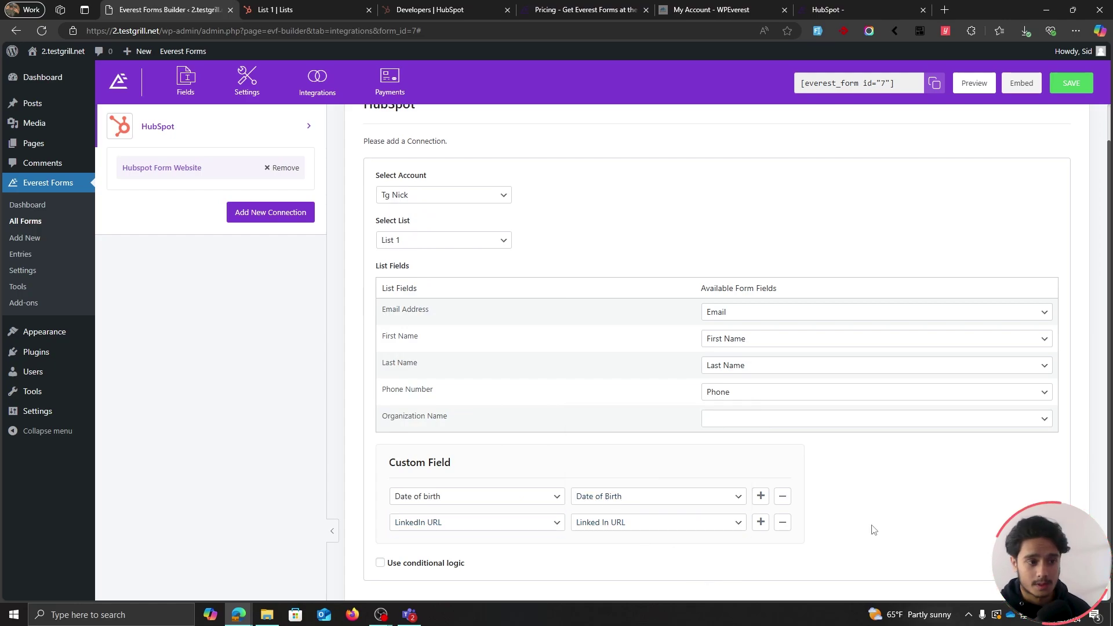
left_click(1068, 87)
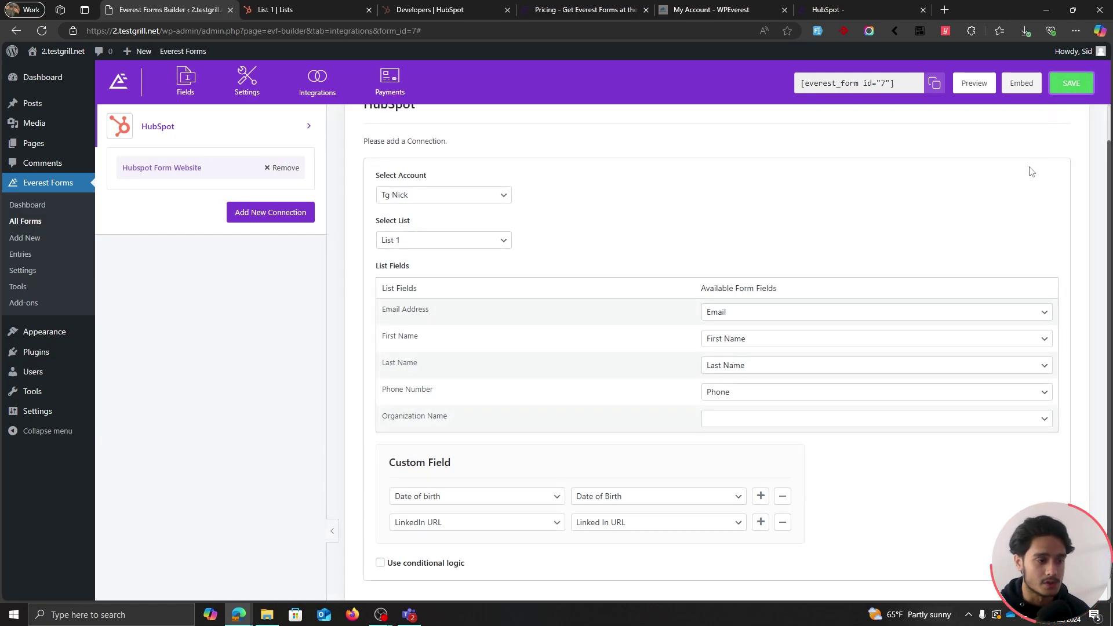
Turn on conditional logic for the HubSpot connection to examine its rule settings, and switch it off again.
scroll(1031, 171, "down", 1)
left_click(381, 535)
scroll(556, 542, "down", 1)
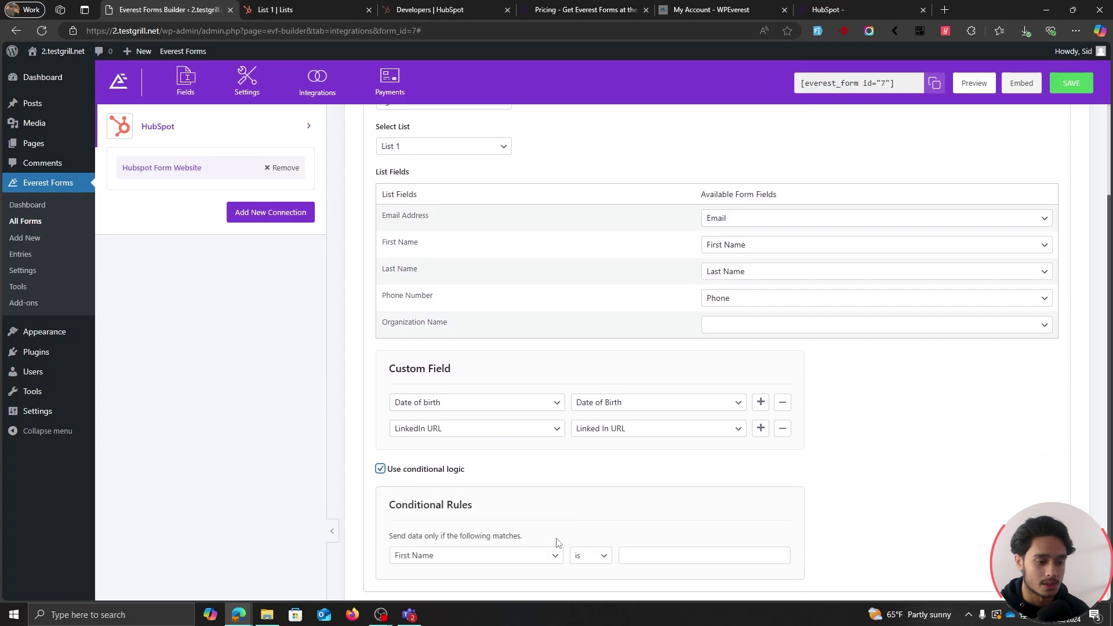
scroll(557, 542, "down", 1)
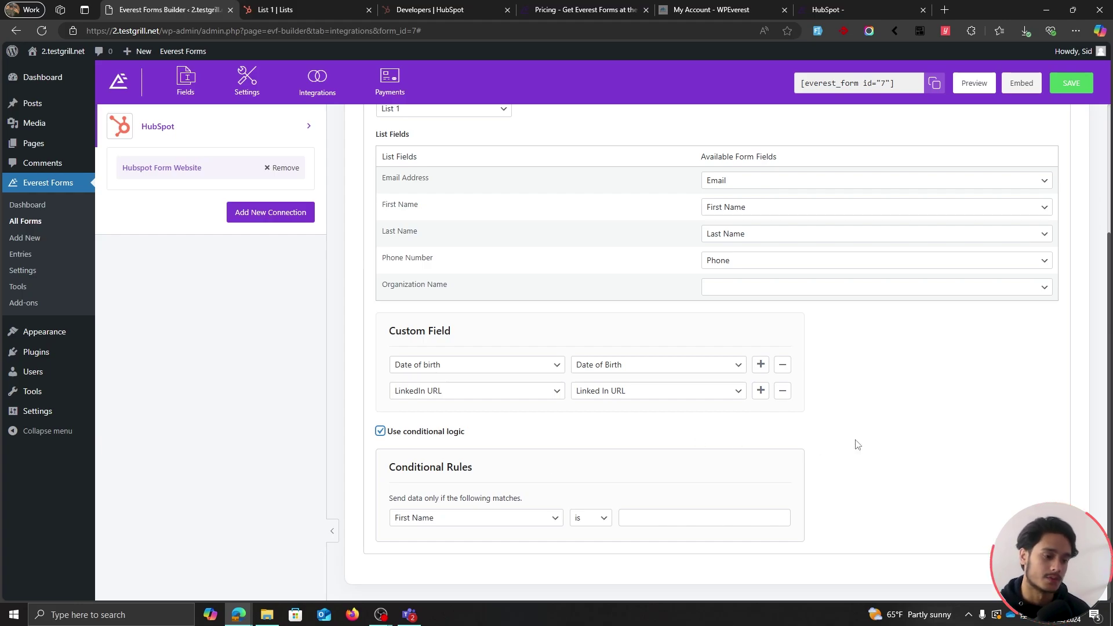
scroll(858, 444, "up", 1)
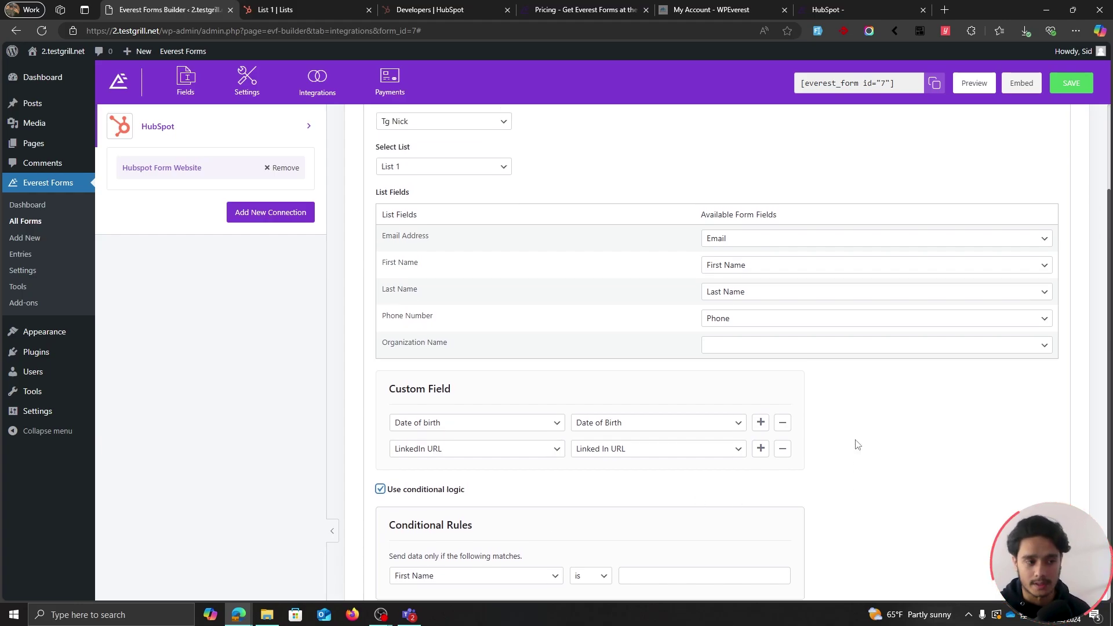
scroll(858, 444, "down", 1)
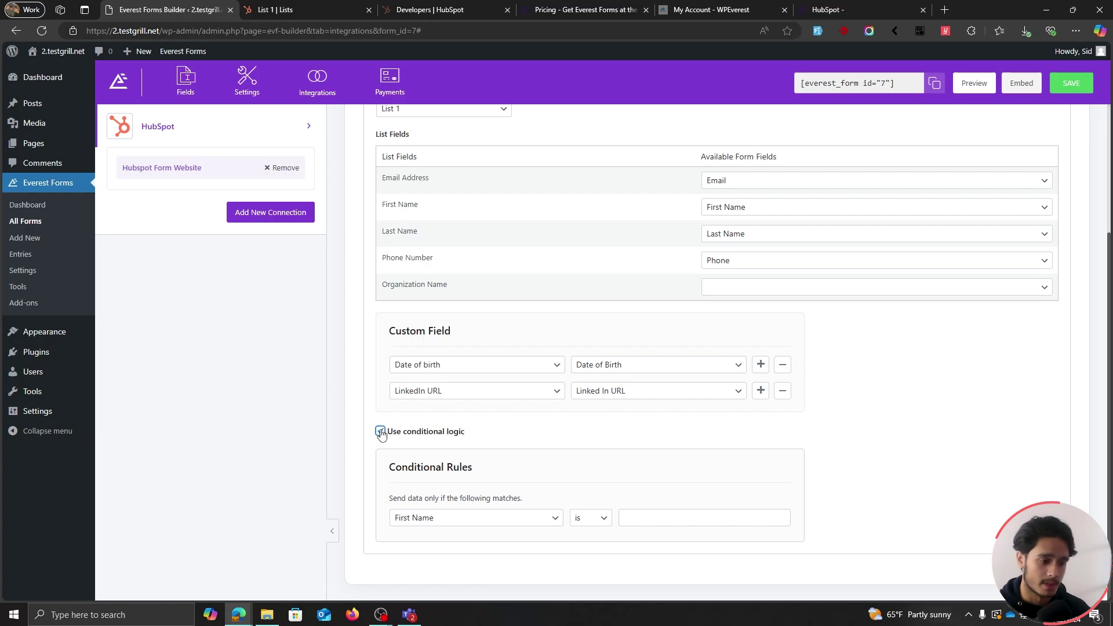
left_click(380, 432)
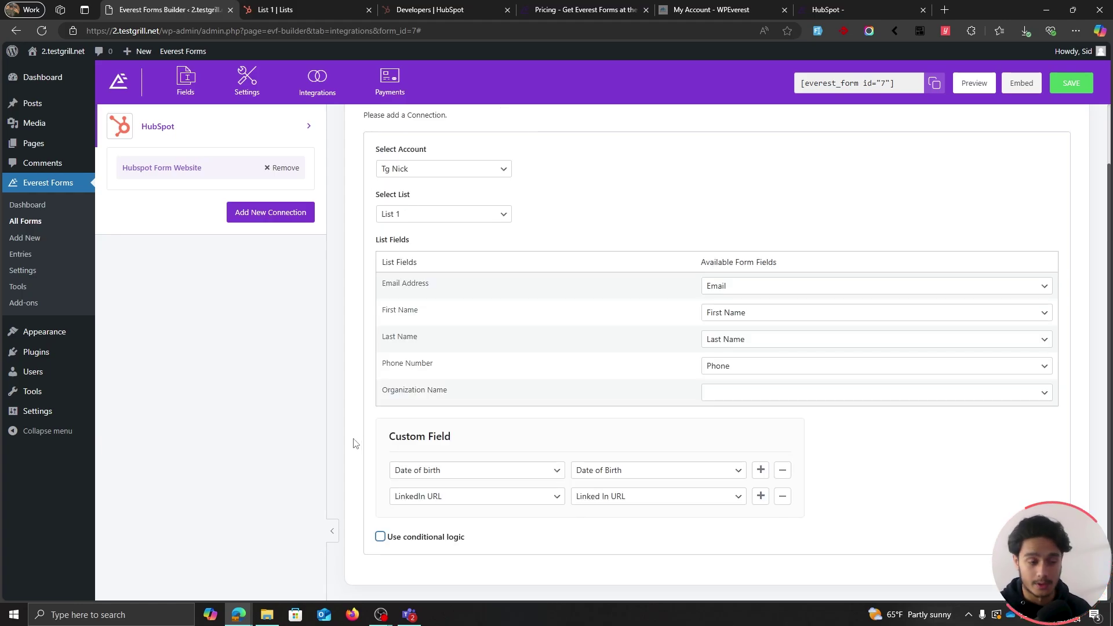
scroll(355, 443, "up", 1)
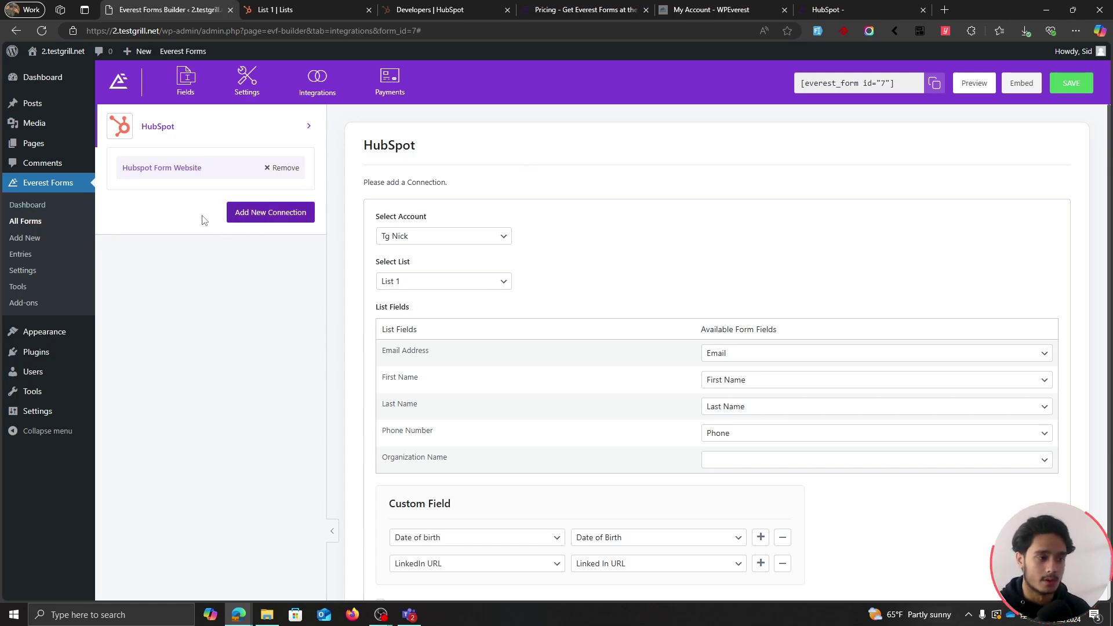
Save the form and preview it on the site to check its fields, closing the preview when done.
left_click(1069, 88)
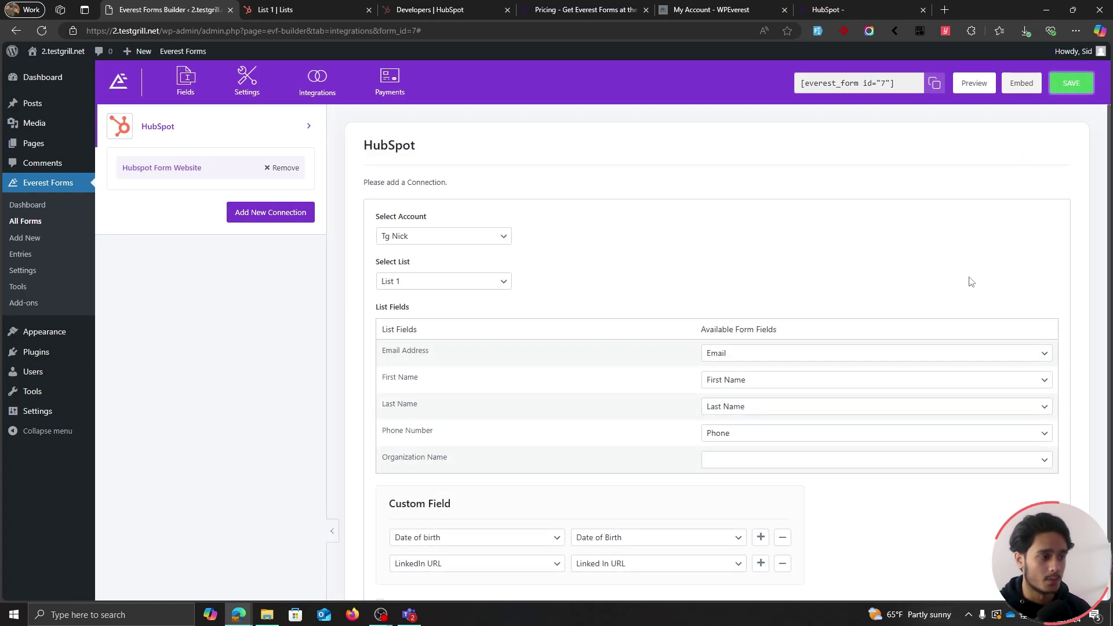
left_click(974, 83)
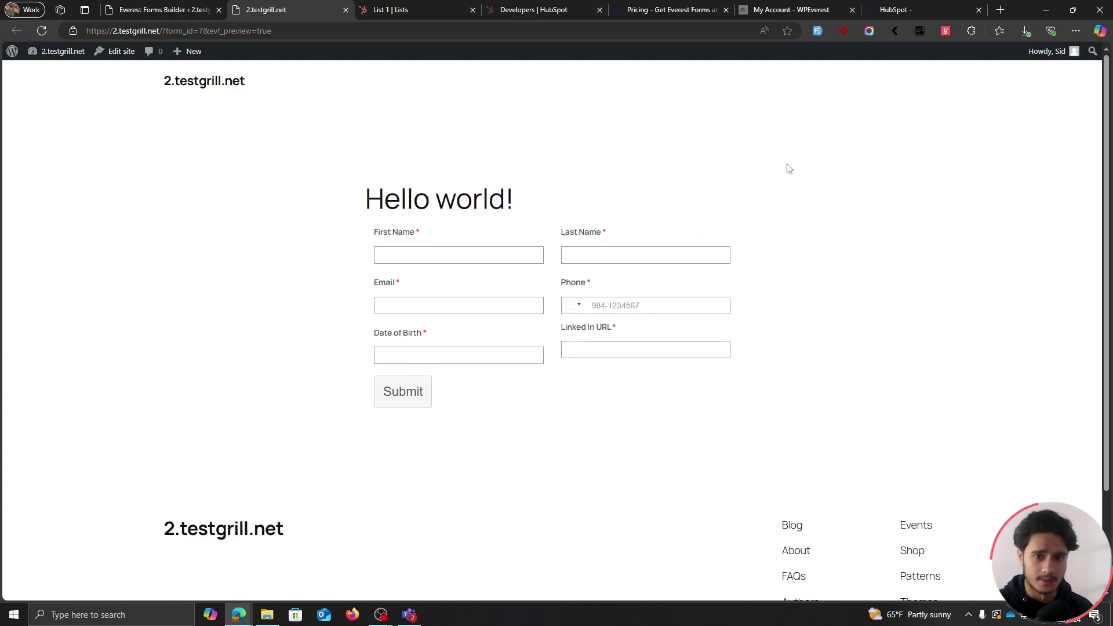
scroll(910, 330, "down", 2)
scroll(908, 338, "up", 2)
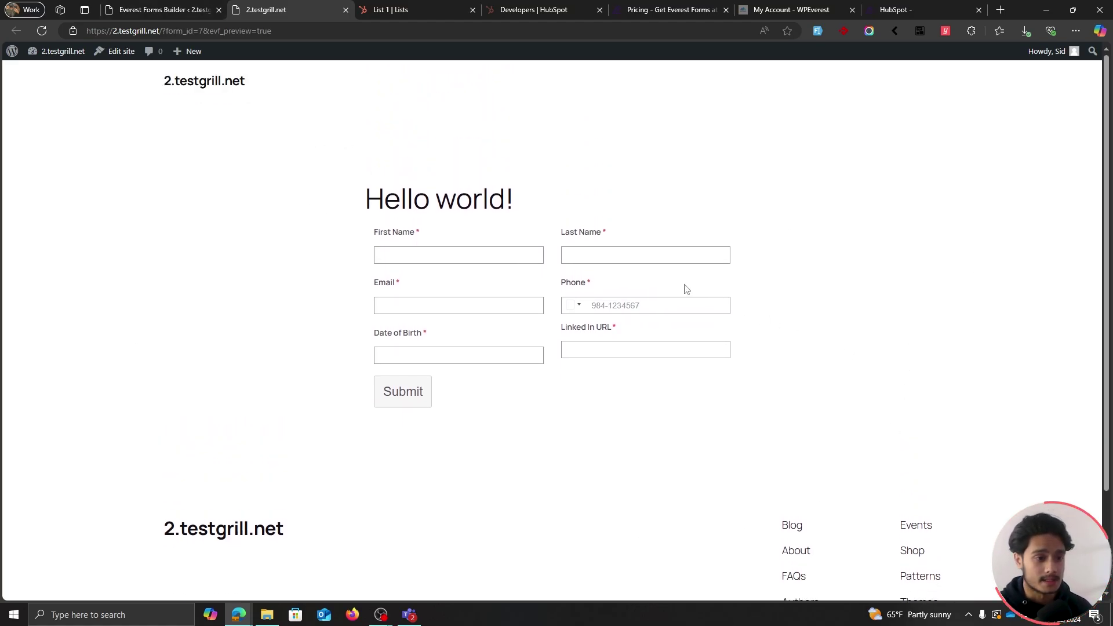
left_click(162, 10)
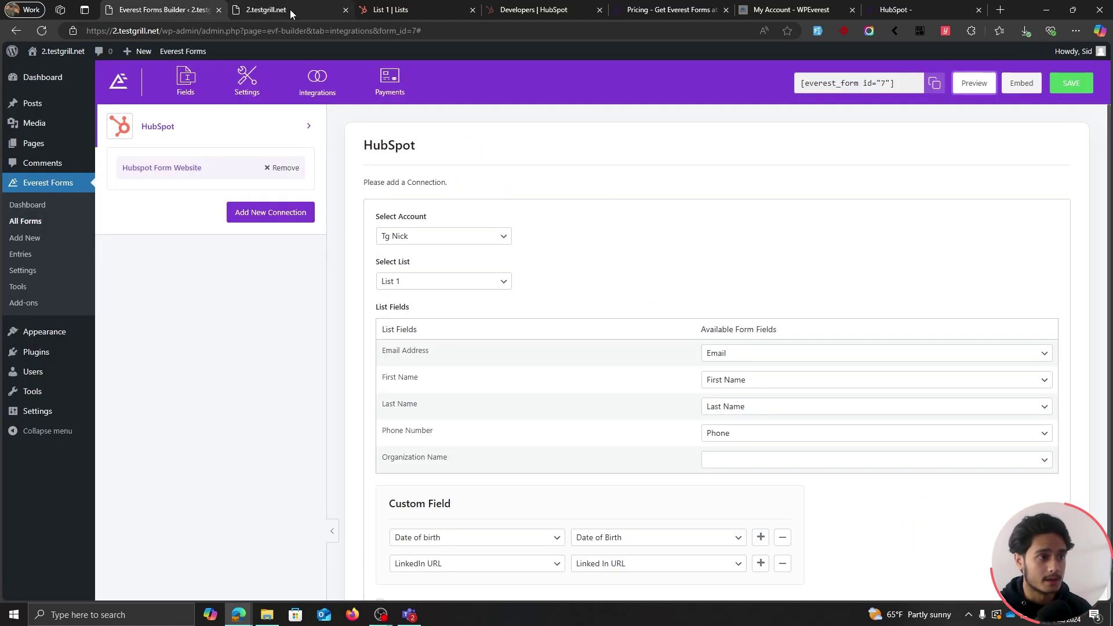
left_click(345, 11)
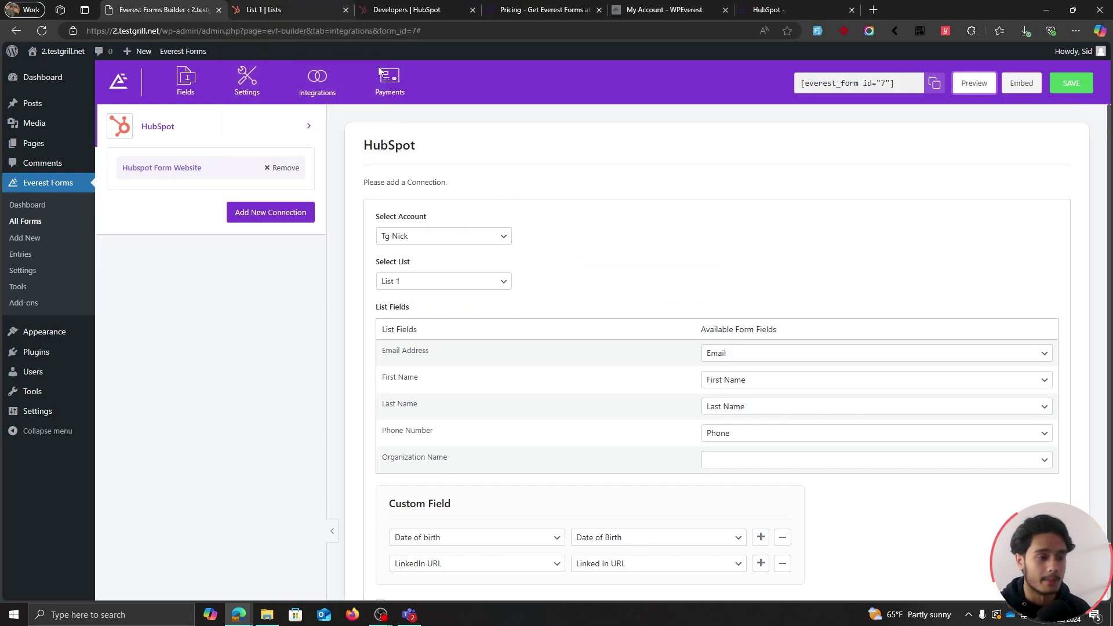
Copy the form's shortcode and create a new page titled "Subscribe" without using a pattern.
left_click(895, 87)
left_click(935, 85)
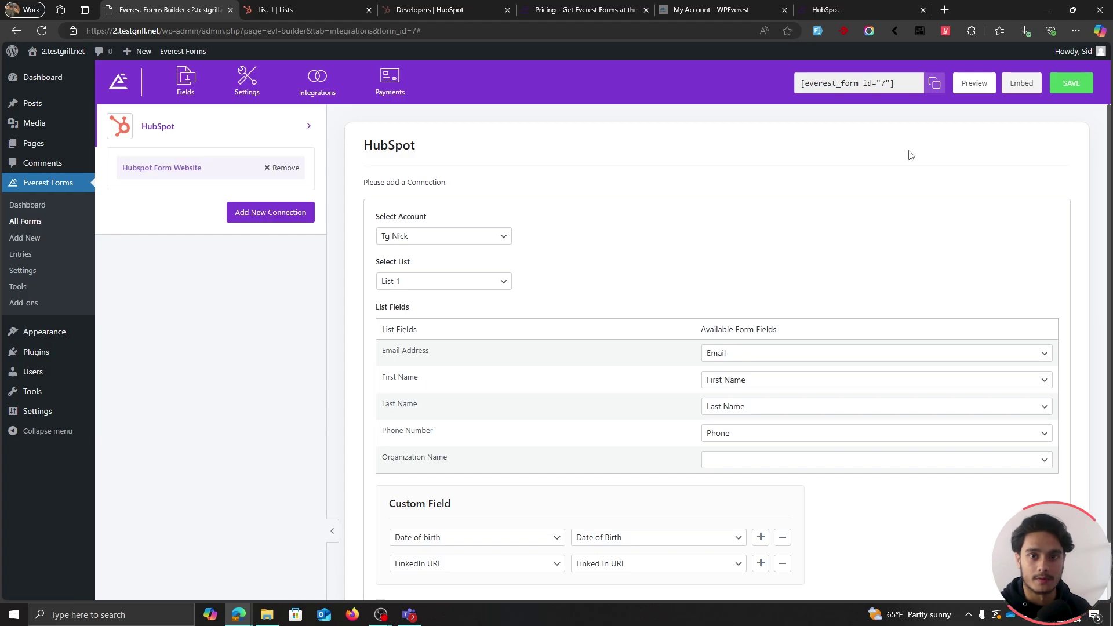
mouse_move(33, 143)
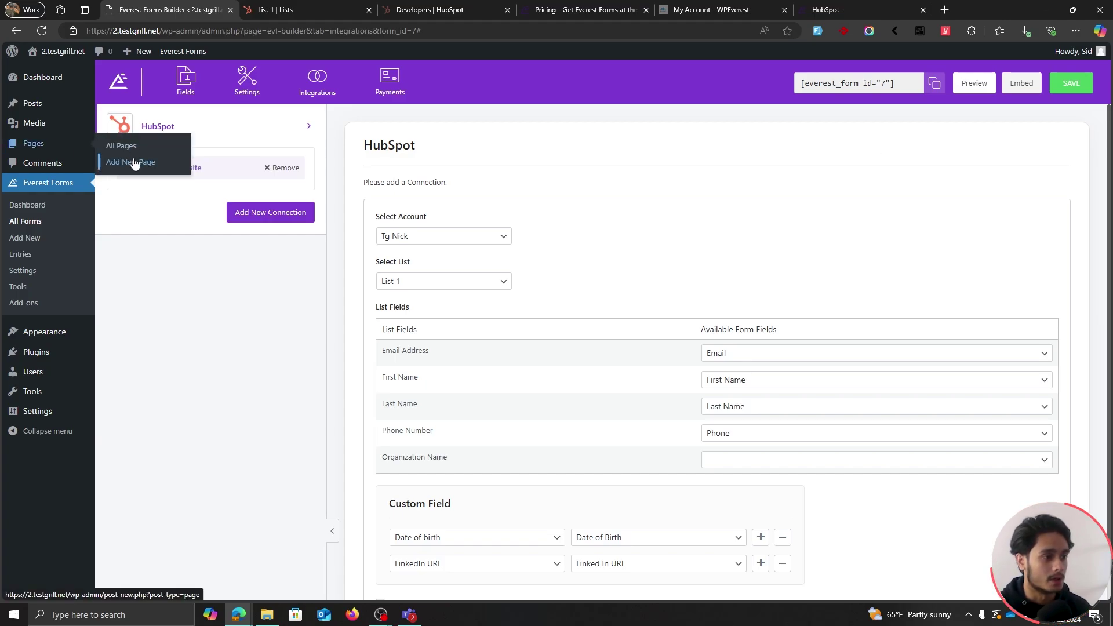
left_click(134, 163)
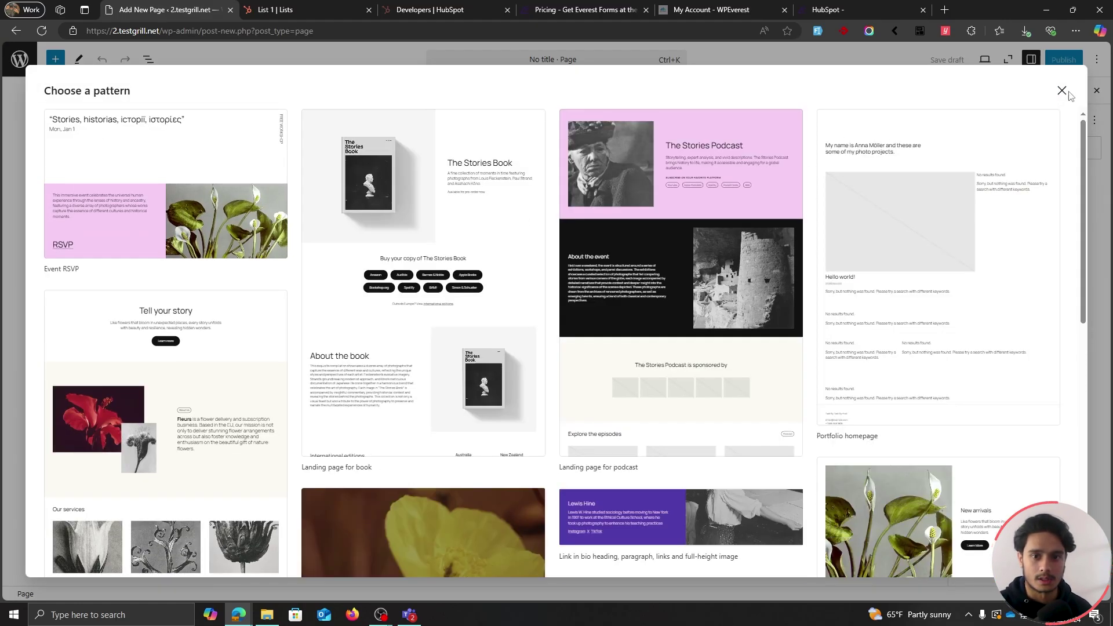
left_click(1062, 92)
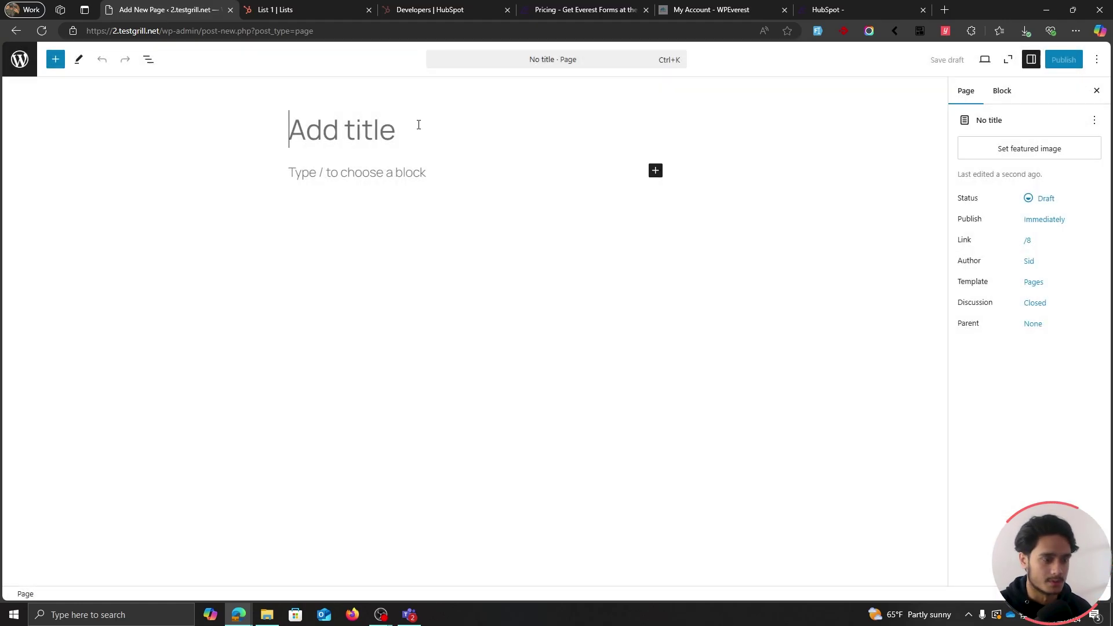
type("Subscribe")
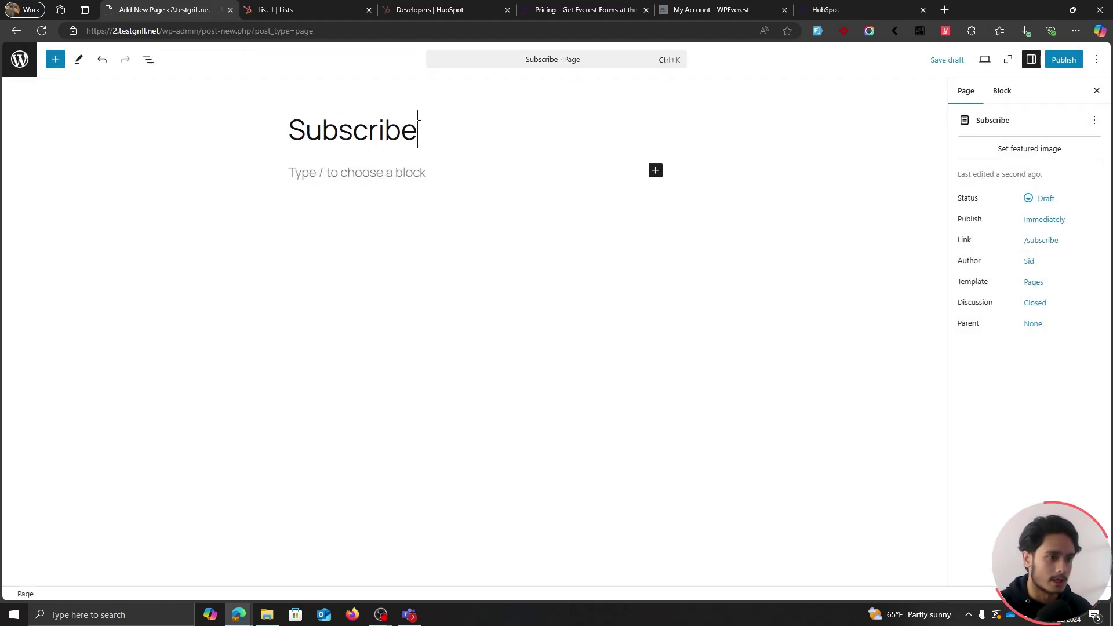
Try embedding the form by pasting its shortcode below the page title, and undo the insertion.
left_click(335, 171)
key("ctrl+v")
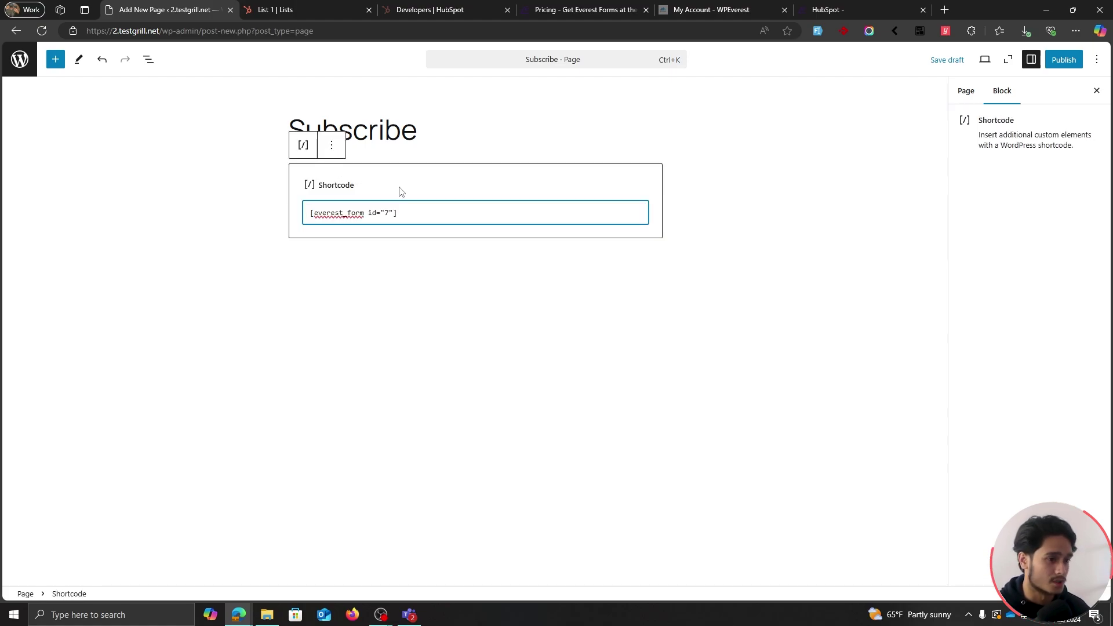
key("ctrl+z")
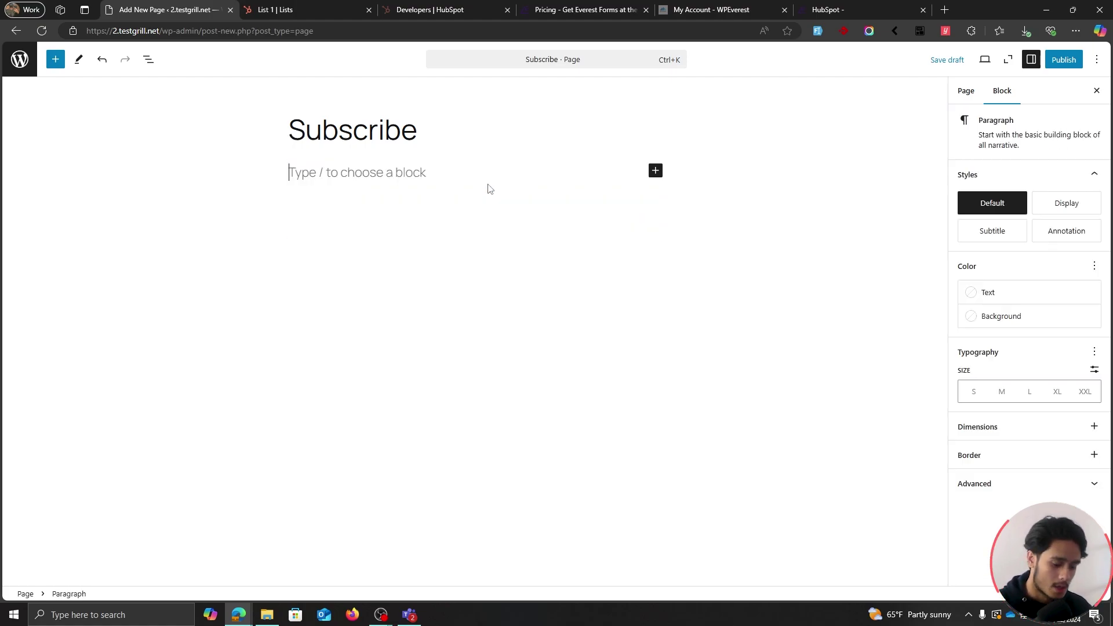
Insert an Everest Form block below the title and select "Hubspot form" as its form.
left_click(55, 59)
left_click_drag(43, 206, 435, 179)
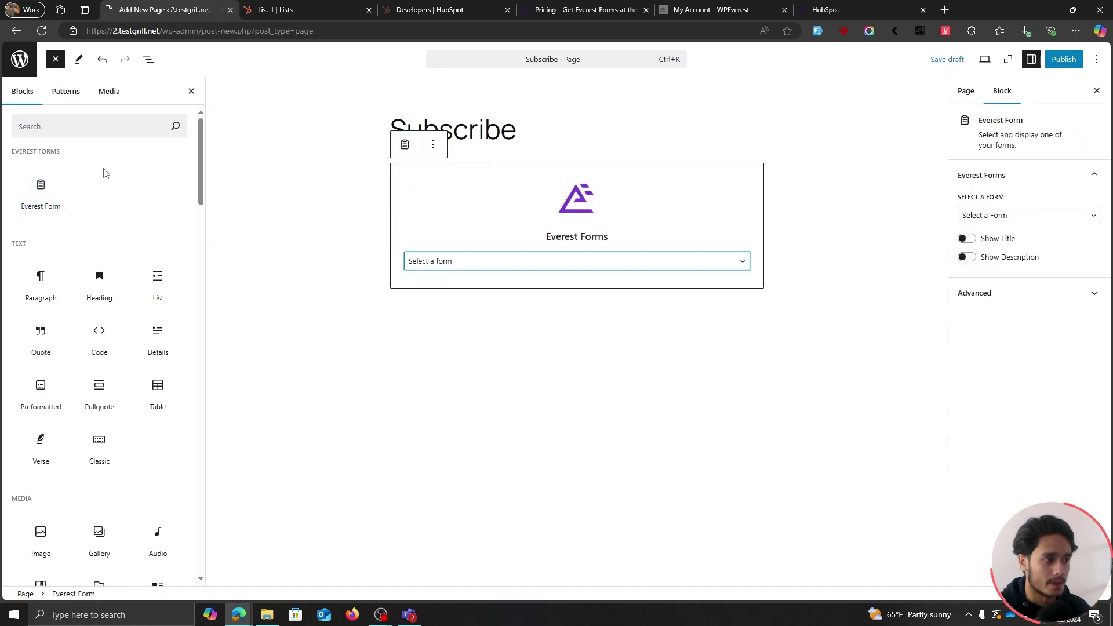
left_click(472, 267)
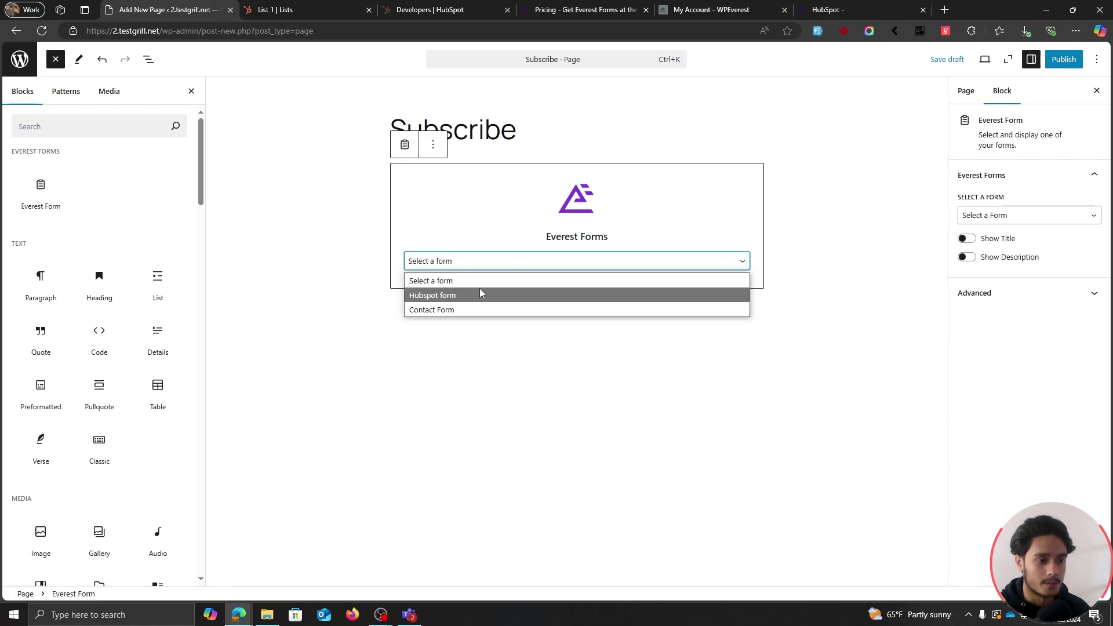
left_click(459, 296)
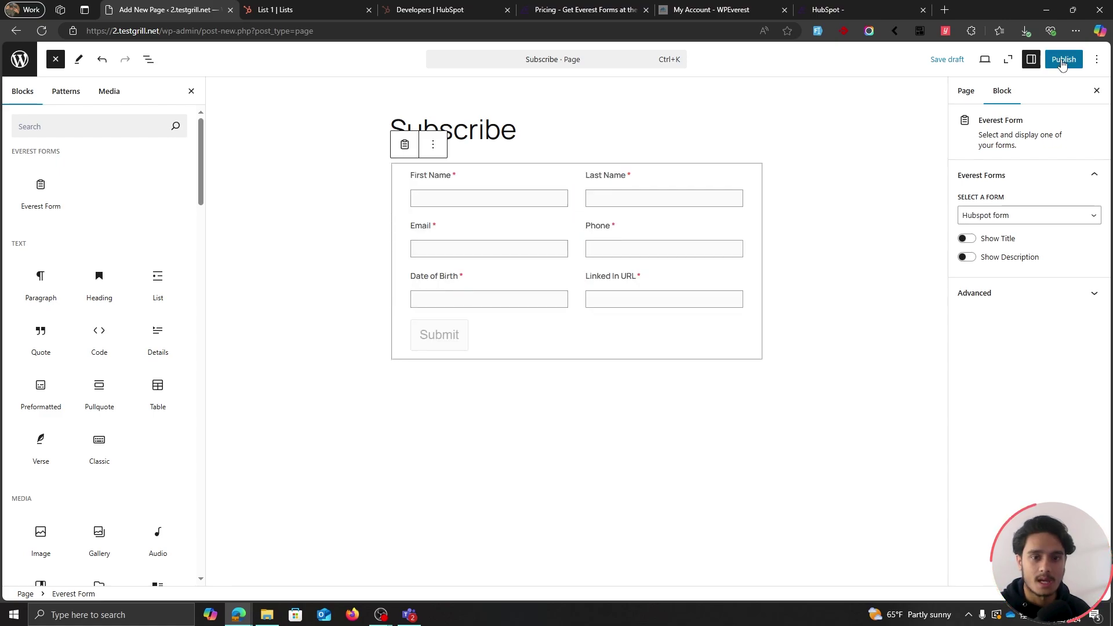
Publish the Subscribe page and open it on the live site.
left_click(1064, 59)
left_click(1063, 58)
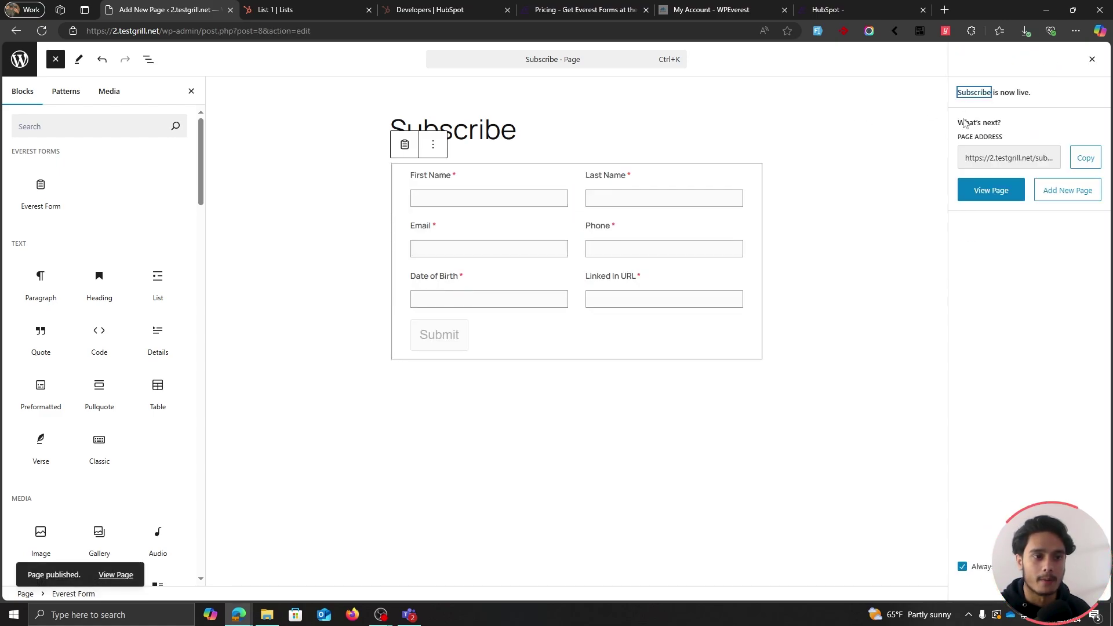
left_click(1093, 59)
left_click(20, 58)
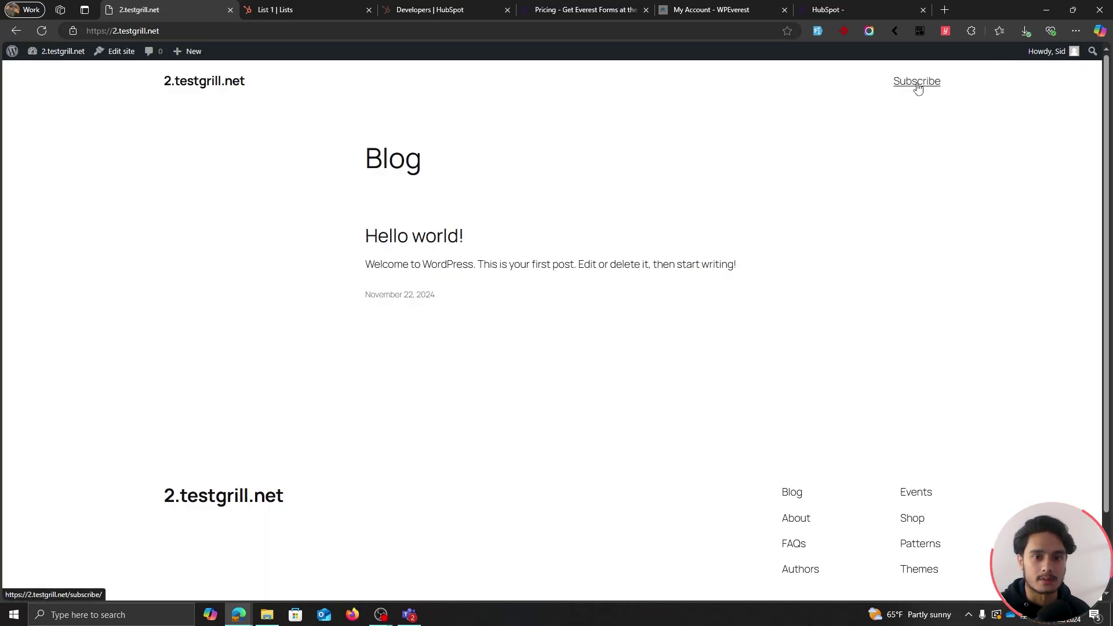
left_click(917, 82)
Fill the subscription form with dummy contact data using the form-filler extension, choose a date of birth and submit it.
left_click(430, 253)
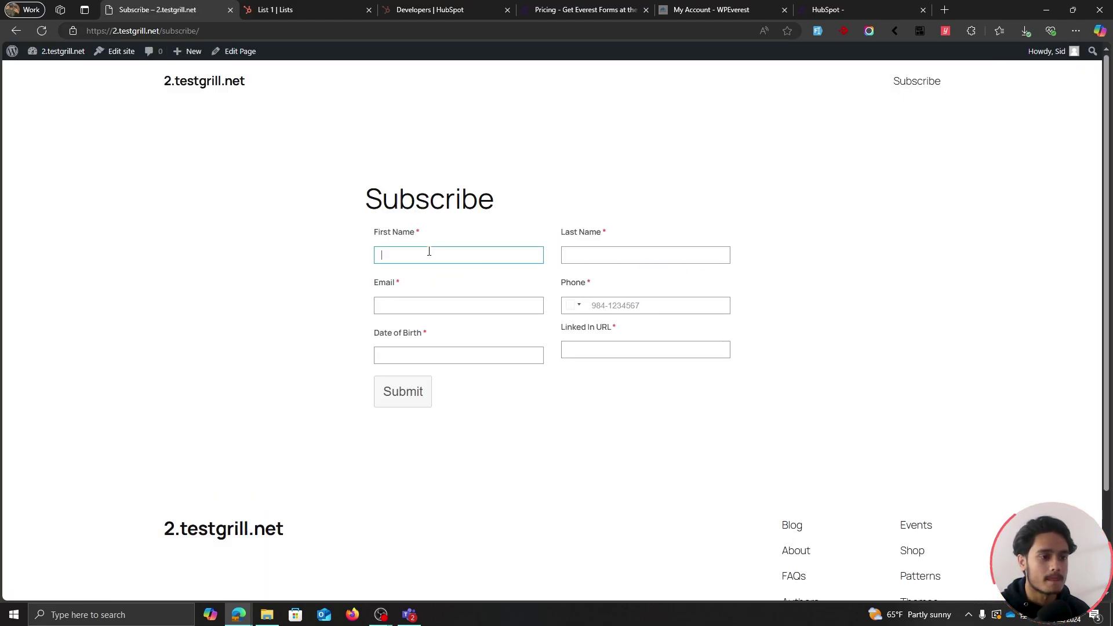
left_click(817, 32)
left_click(390, 356)
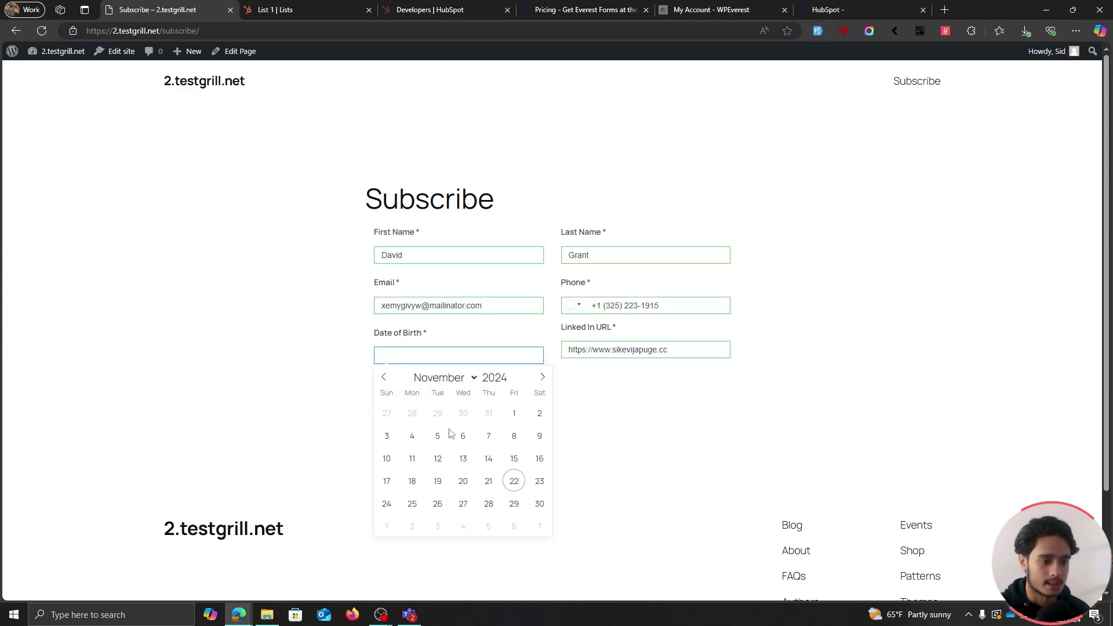
left_click(462, 458)
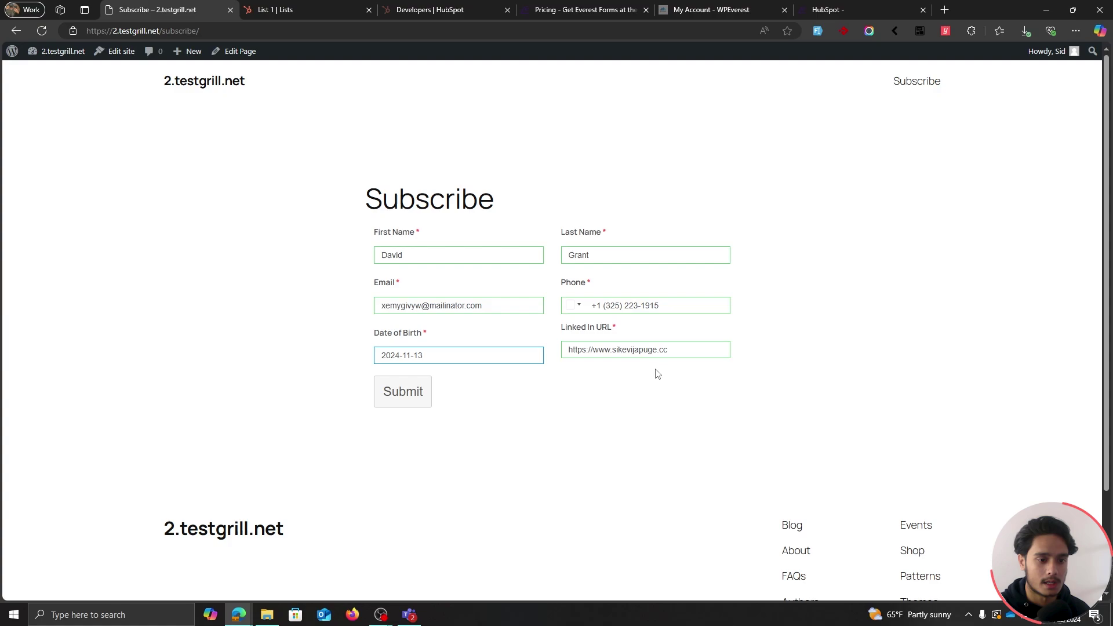
left_click(396, 392)
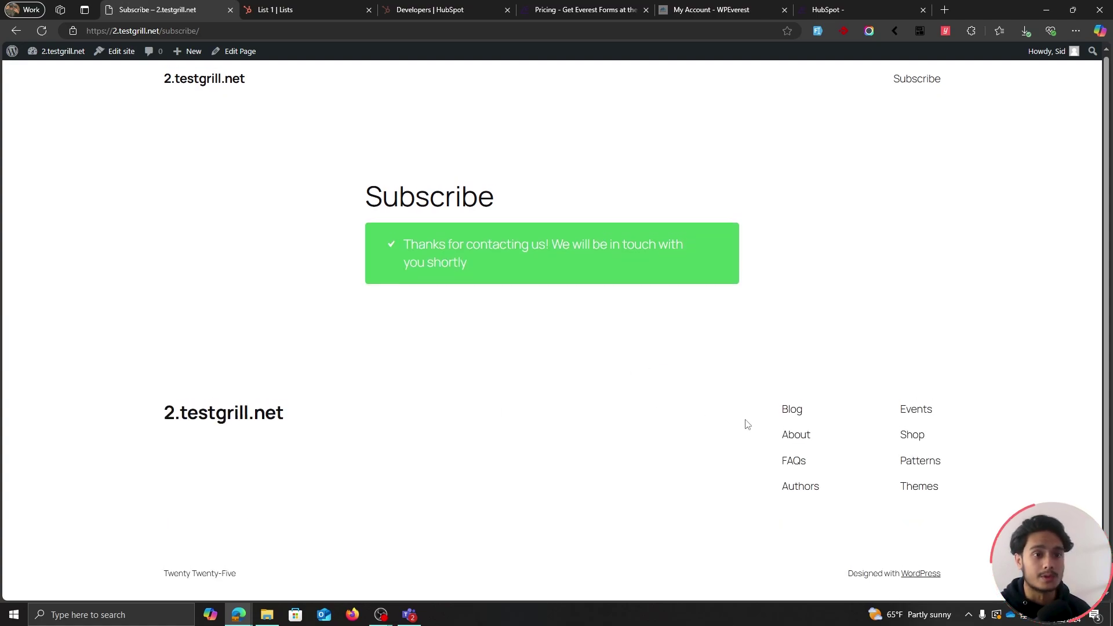
View the submitted "Hubspot form" entry in the Everest Forms entries to check its field values.
mouse_move(11, 51)
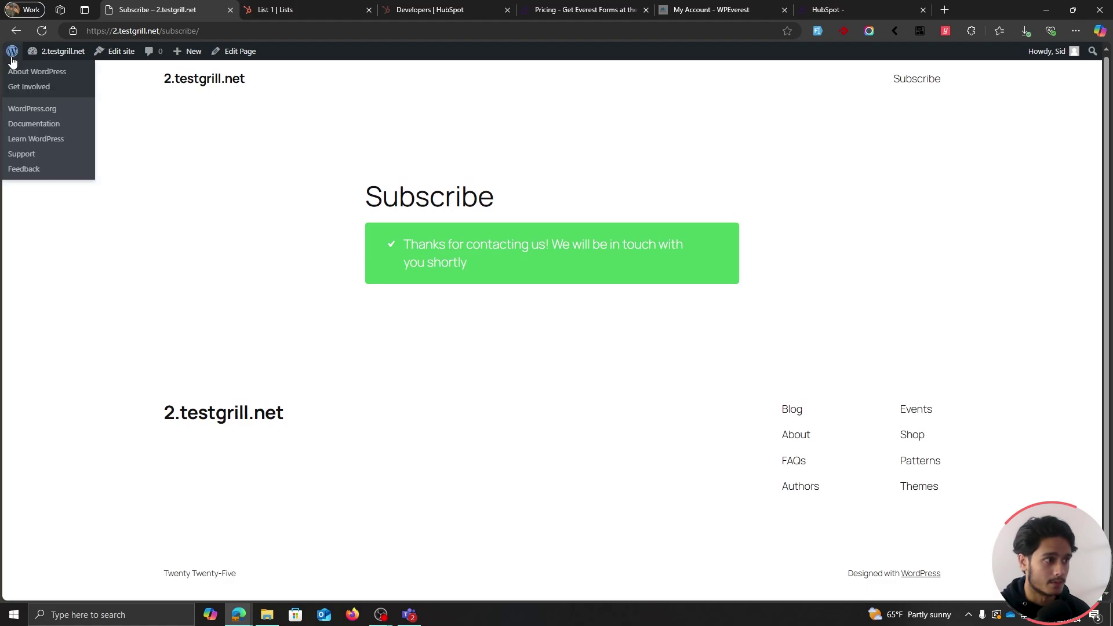
left_click(26, 68)
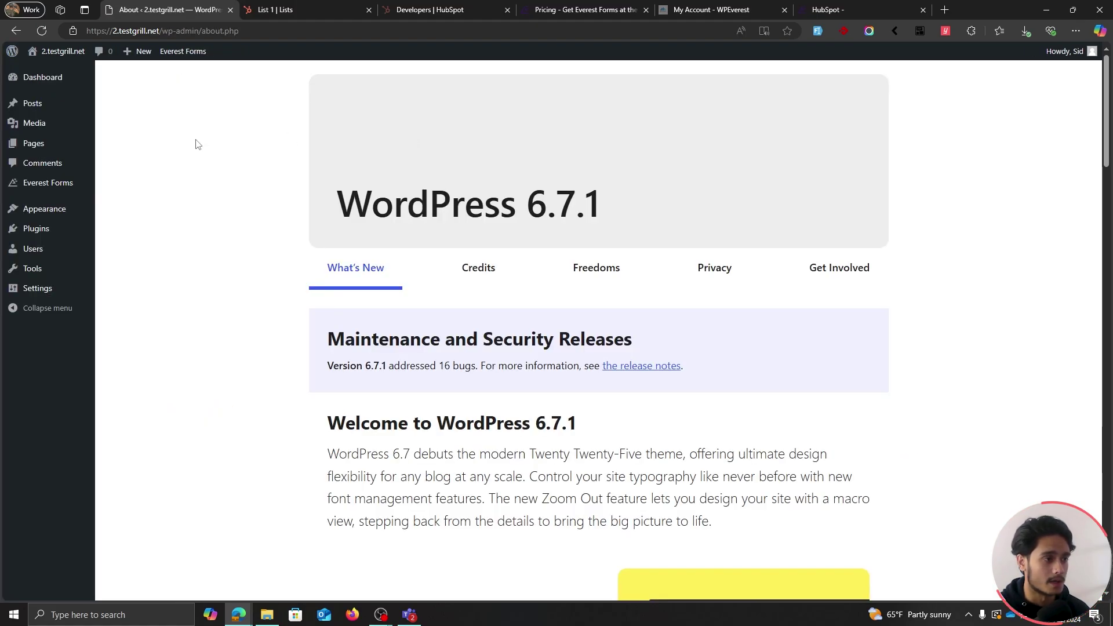
mouse_move(47, 189)
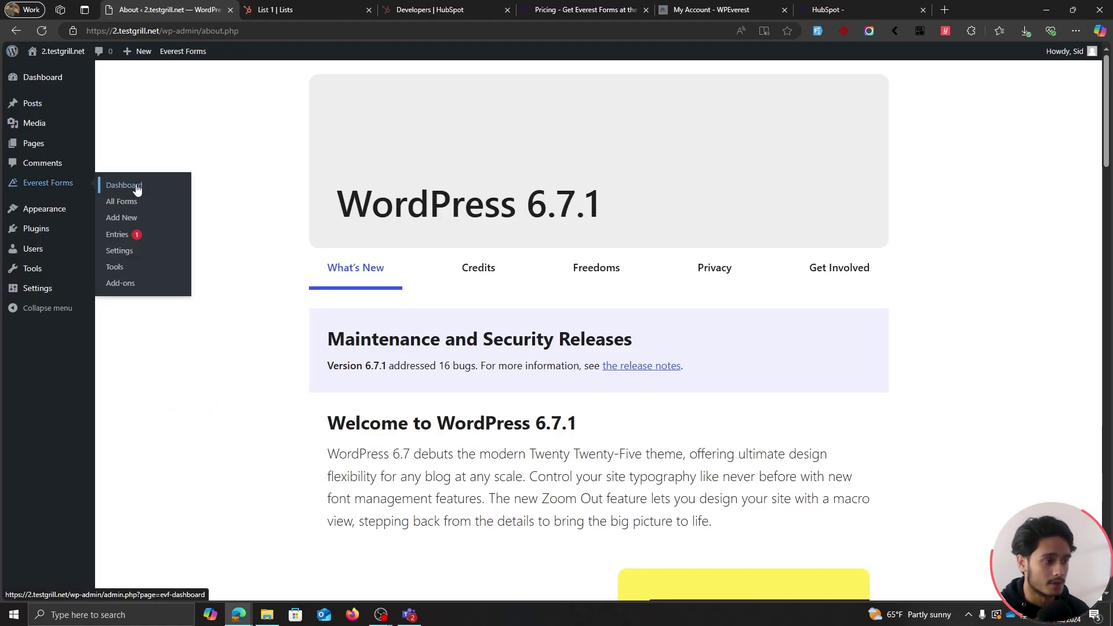
left_click(126, 234)
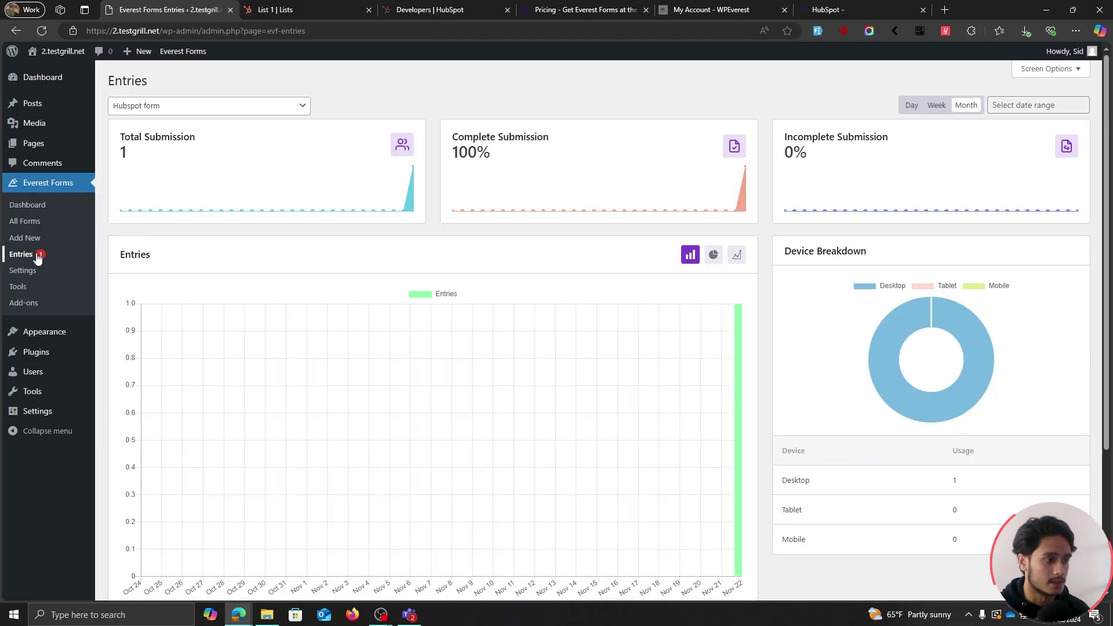
scroll(174, 277, "down", 3)
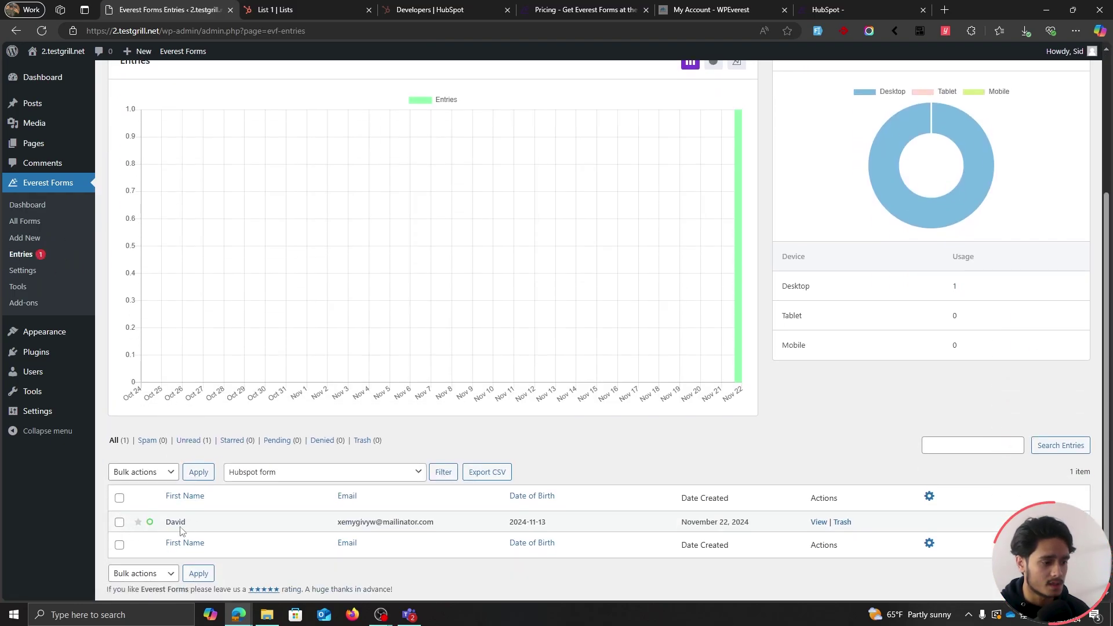
left_click(818, 522)
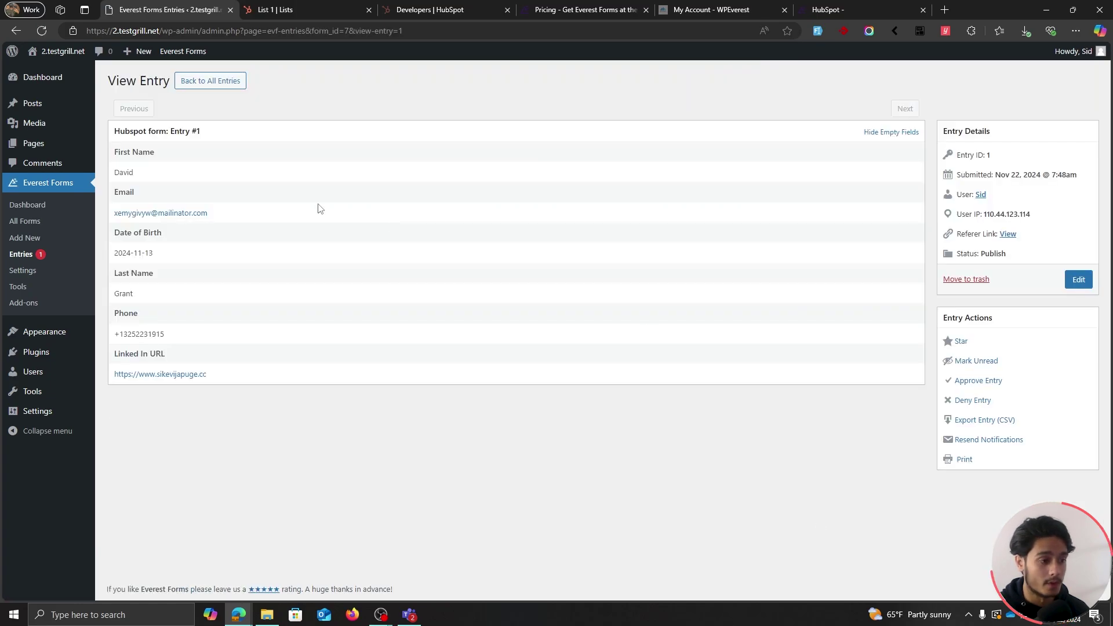
left_click_drag(106, 151, 179, 189)
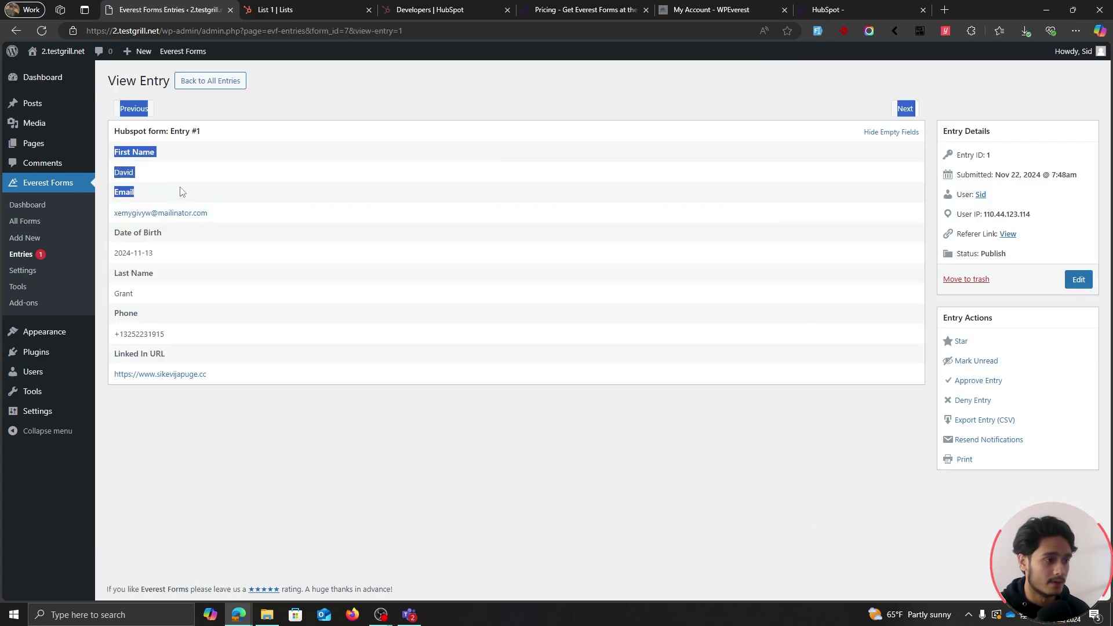
left_click(254, 209)
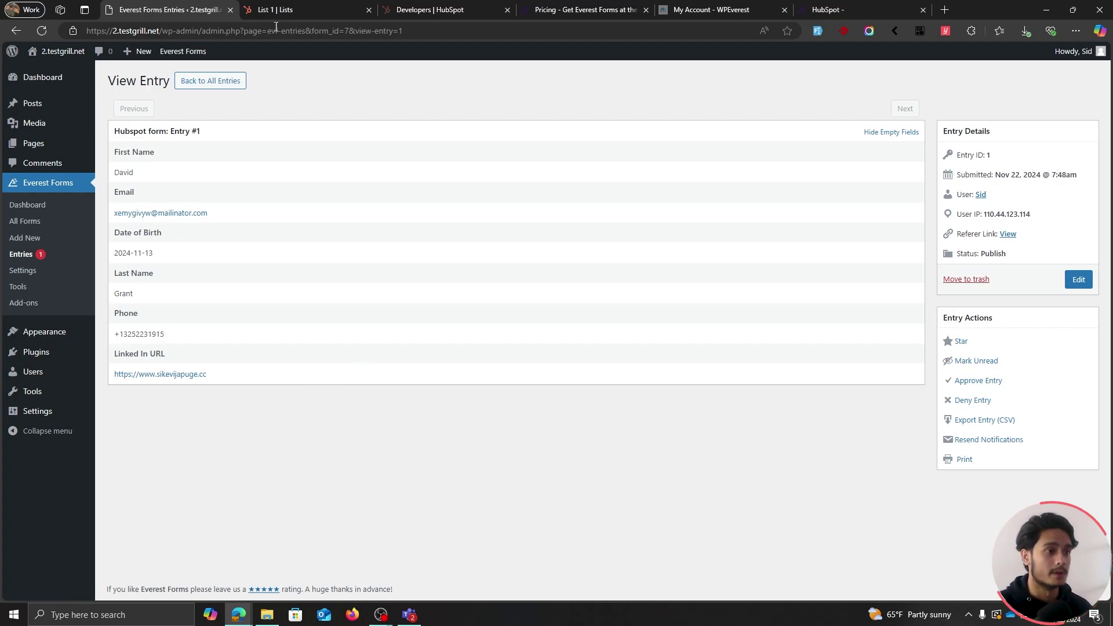
Switch to HubSpot, refresh List 1 and preview the newly added contact to check its synced details.
left_click(296, 5)
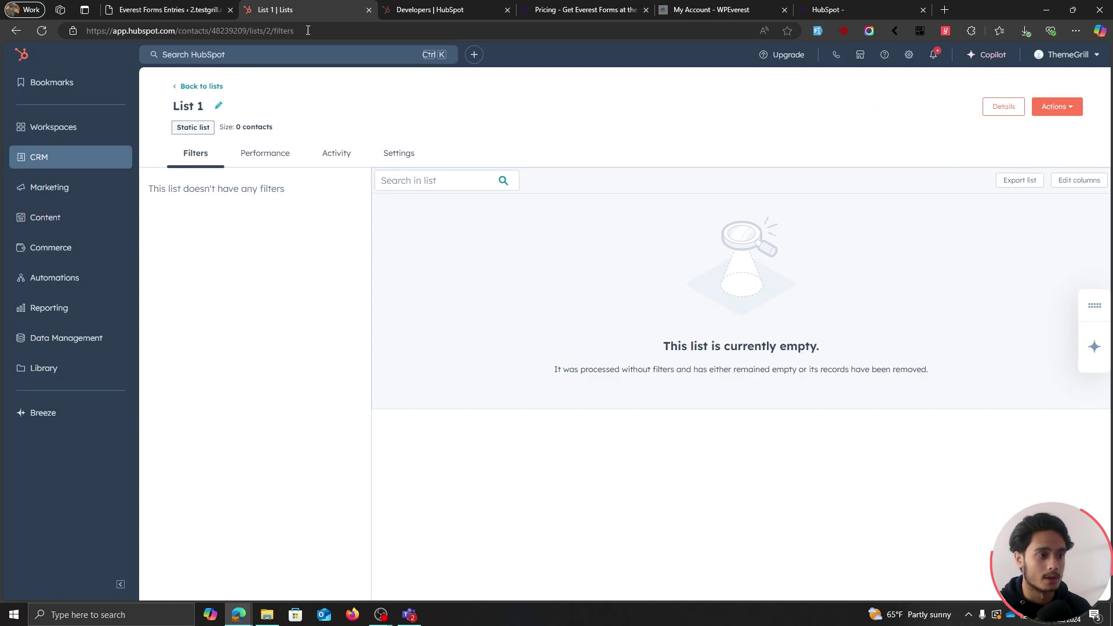
left_click(42, 31)
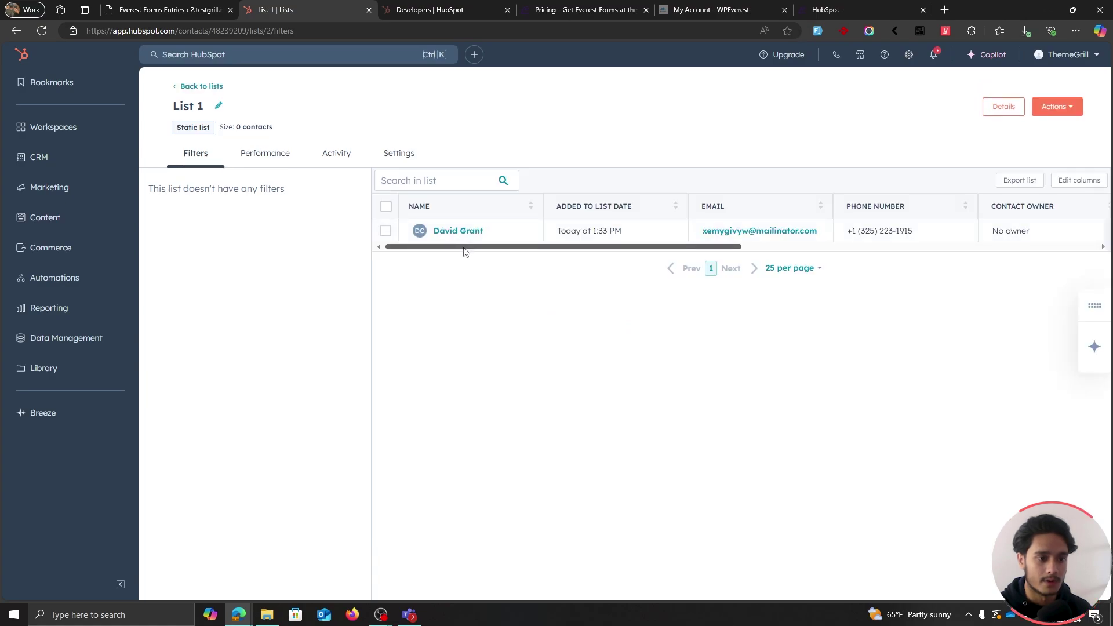
left_click_drag(455, 247, 486, 247)
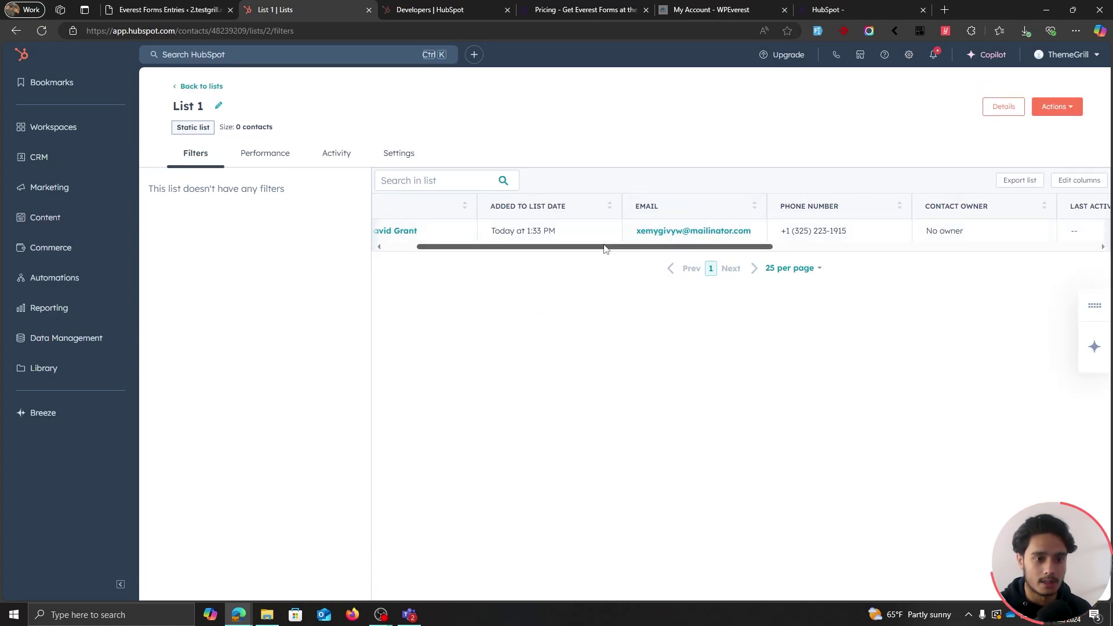
left_click_drag(604, 248, 469, 234)
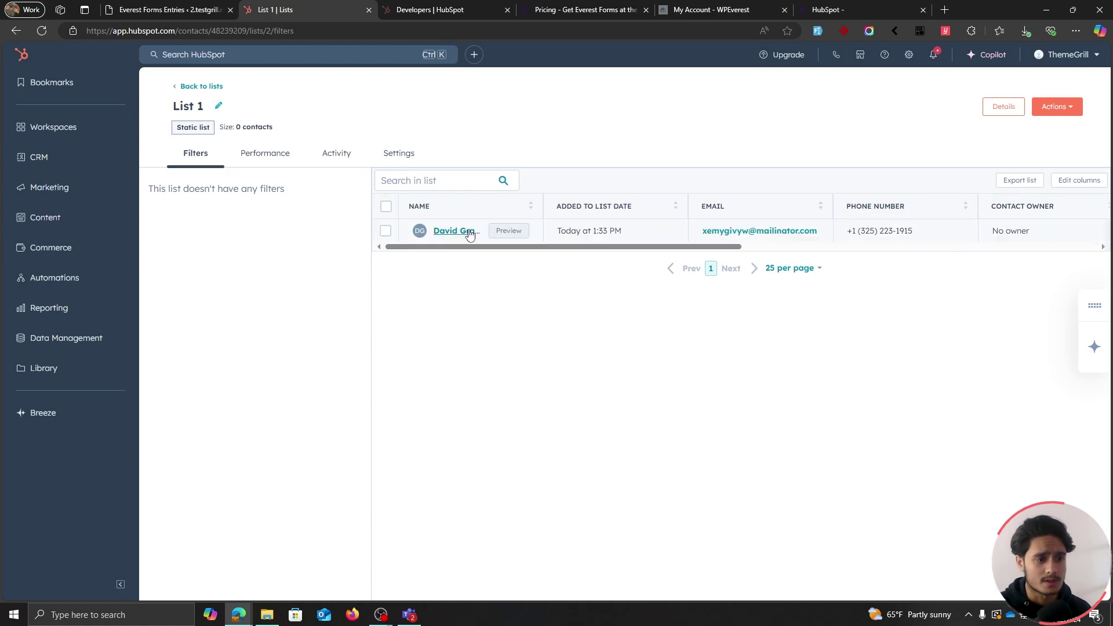
left_click(509, 231)
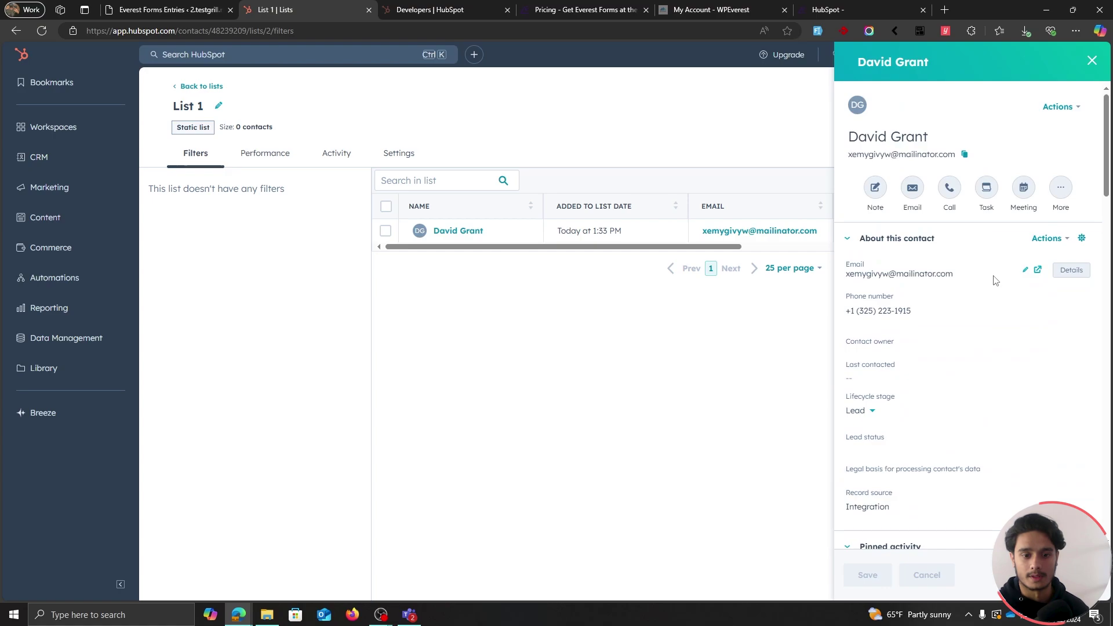